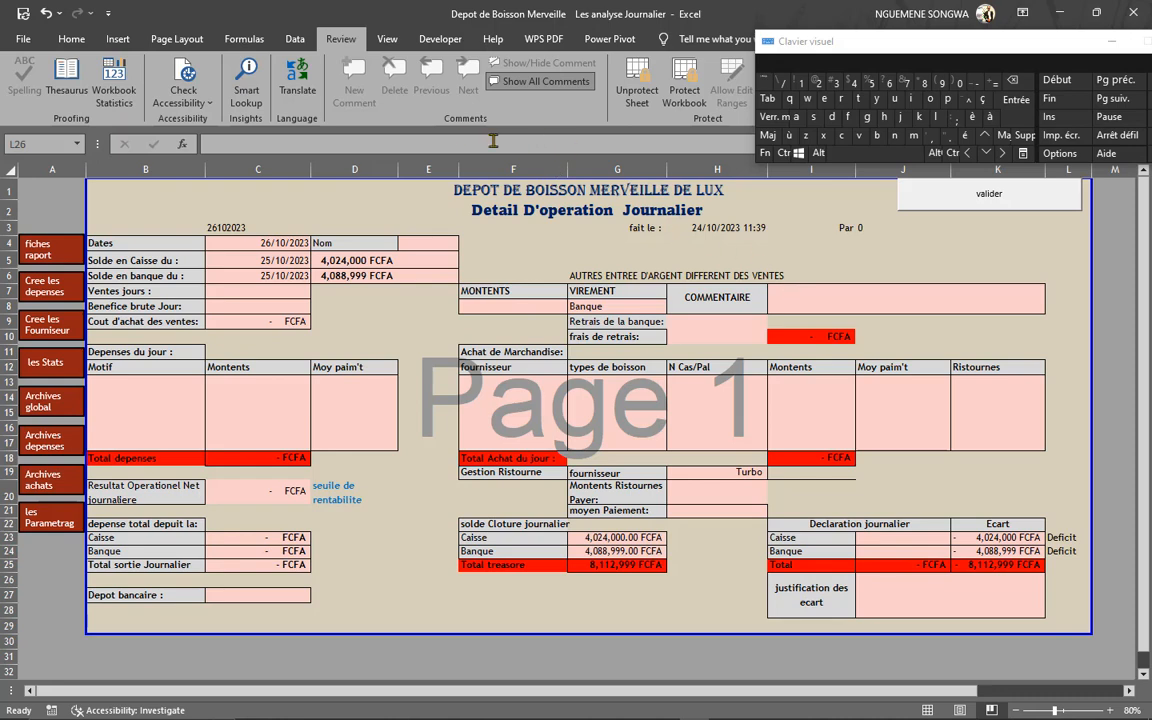
# Set the Dates field of the daily operations report to 20/10/2023
pyautogui.doubleClick(279, 243)
pyautogui.click(280, 243)
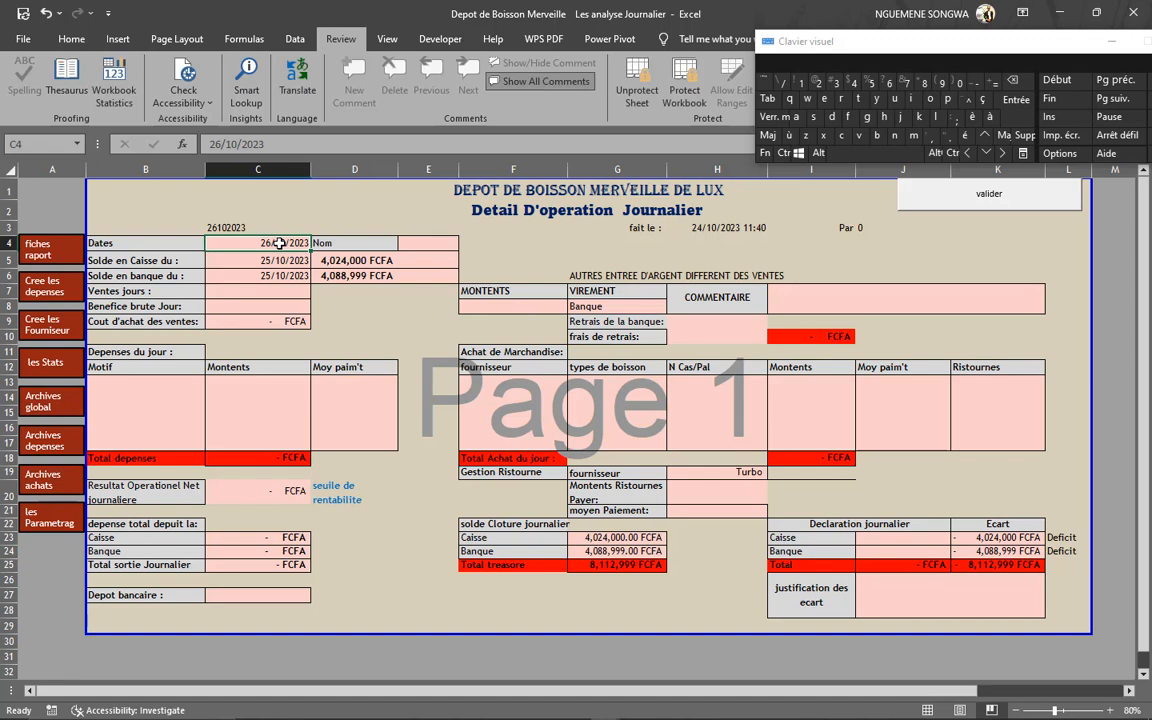
pyautogui.click(222, 144)
pyautogui.press('BackSpace')
pyautogui.write('0')
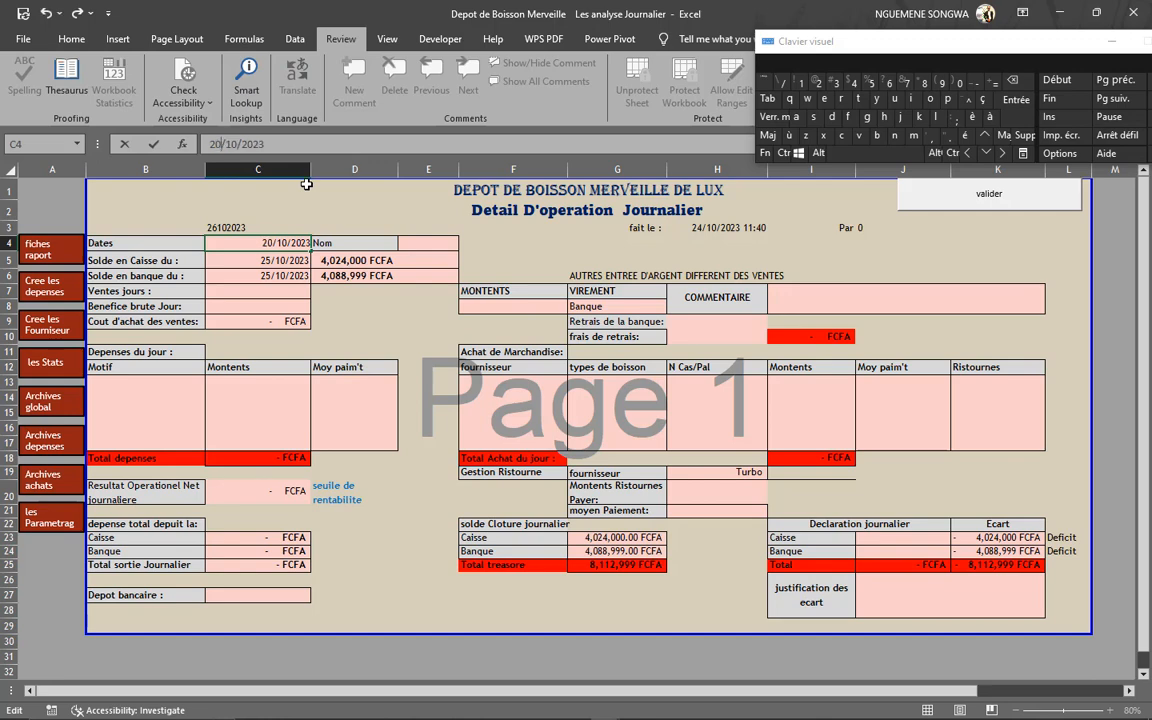
pyautogui.click(404, 226)
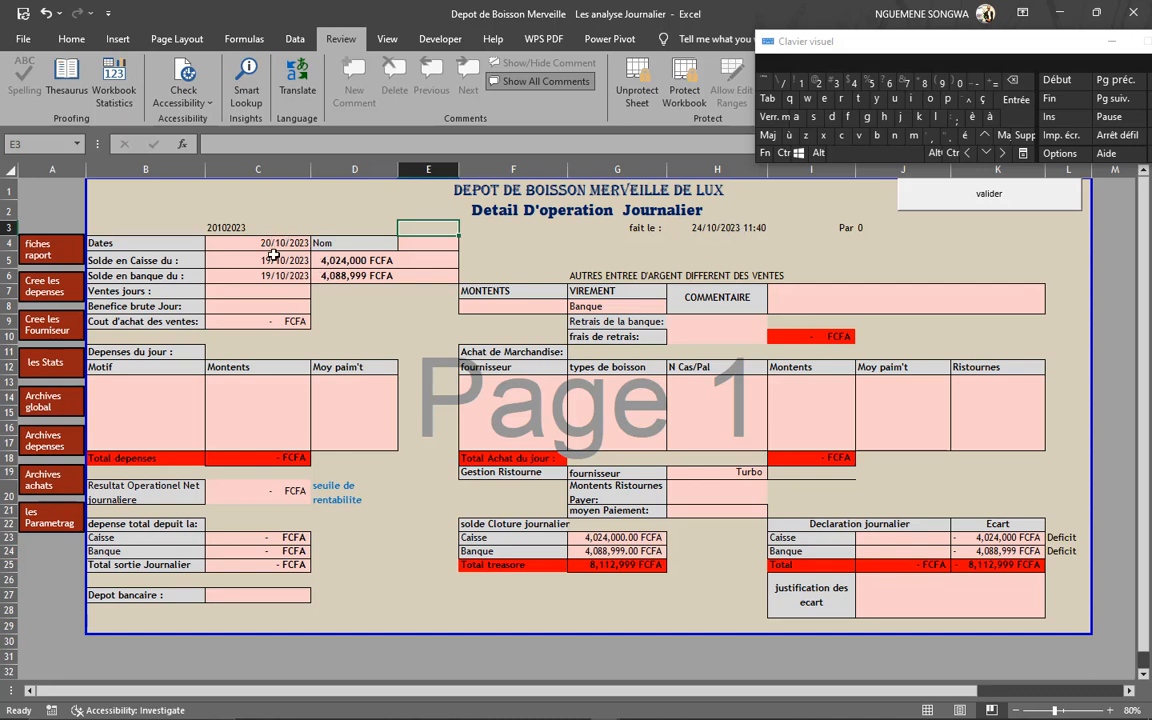
# Enter rrr in the Nom field of the daily report
pyautogui.moveTo(337, 259); pyautogui.dragTo(347, 274)
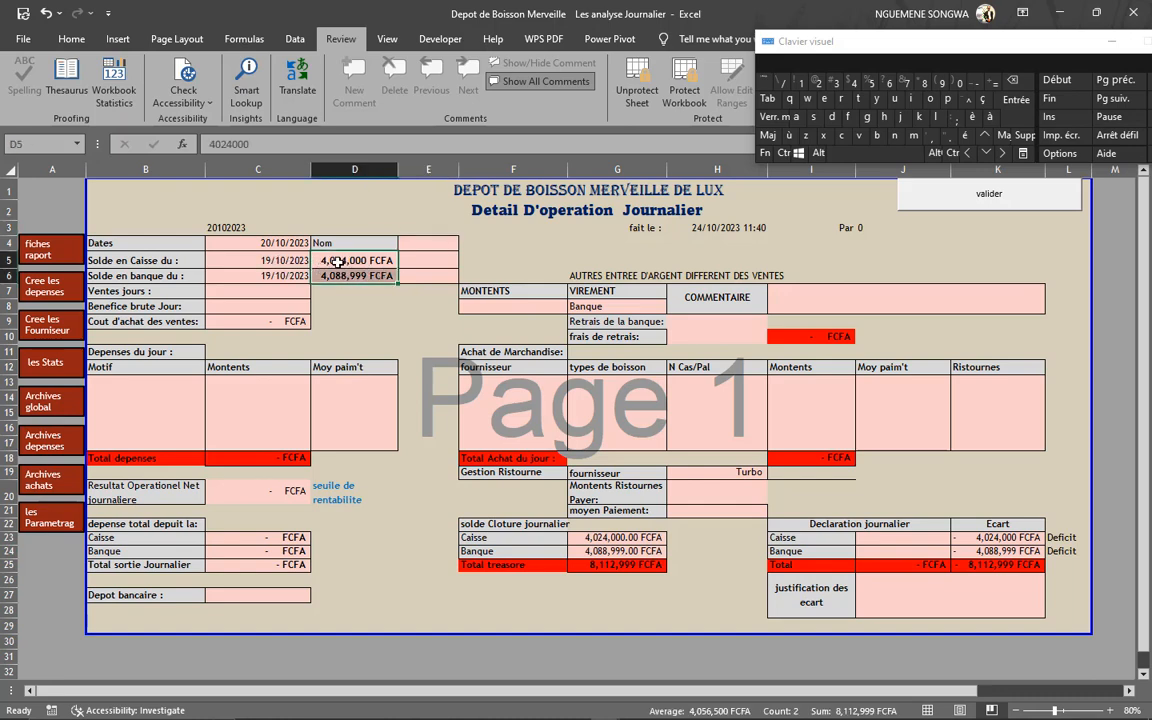
pyautogui.click(428, 243)
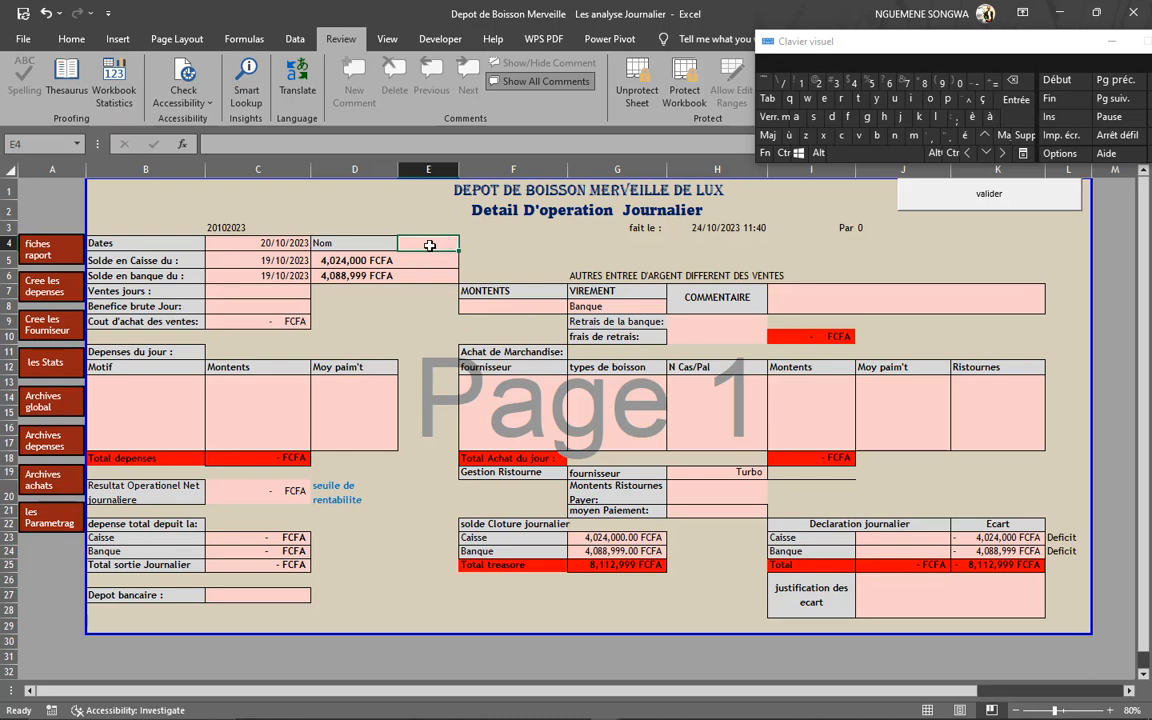
pyautogui.write('f')
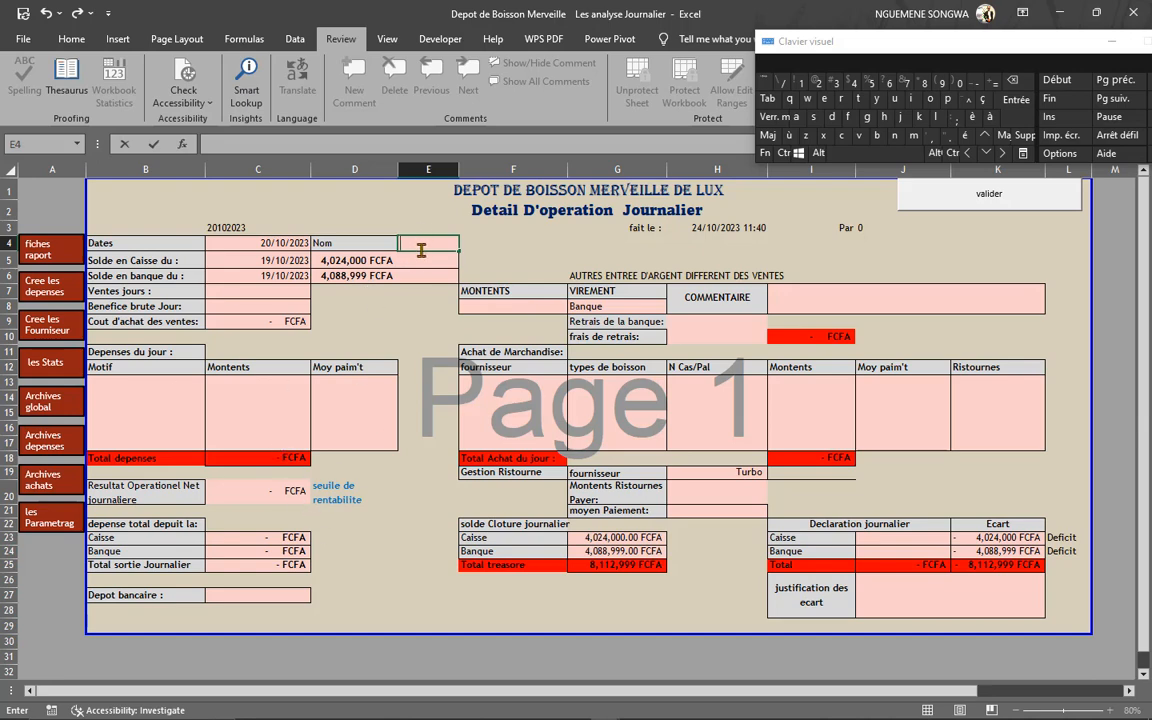
pyautogui.write('rrr')
pyautogui.click(424, 392)
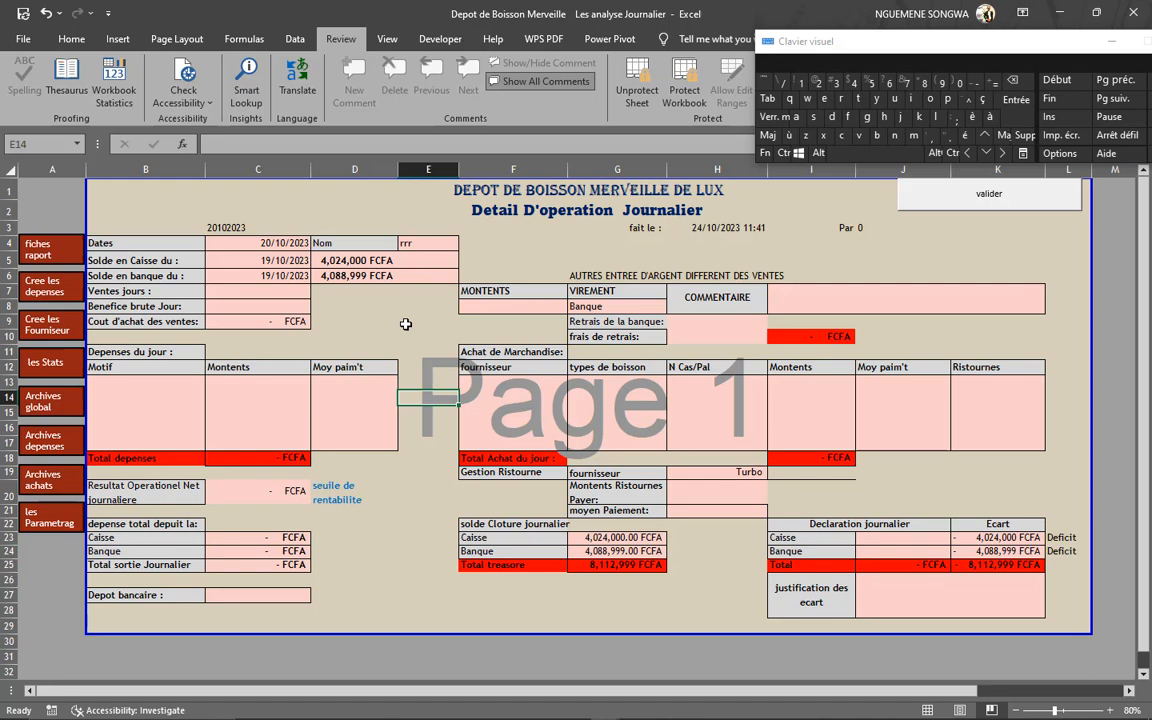
# Enter 200000 as the day's sales (Ventes jours) and 20000 as the day's gross profit (Benefice brute Jour)
pyautogui.click(258, 291)
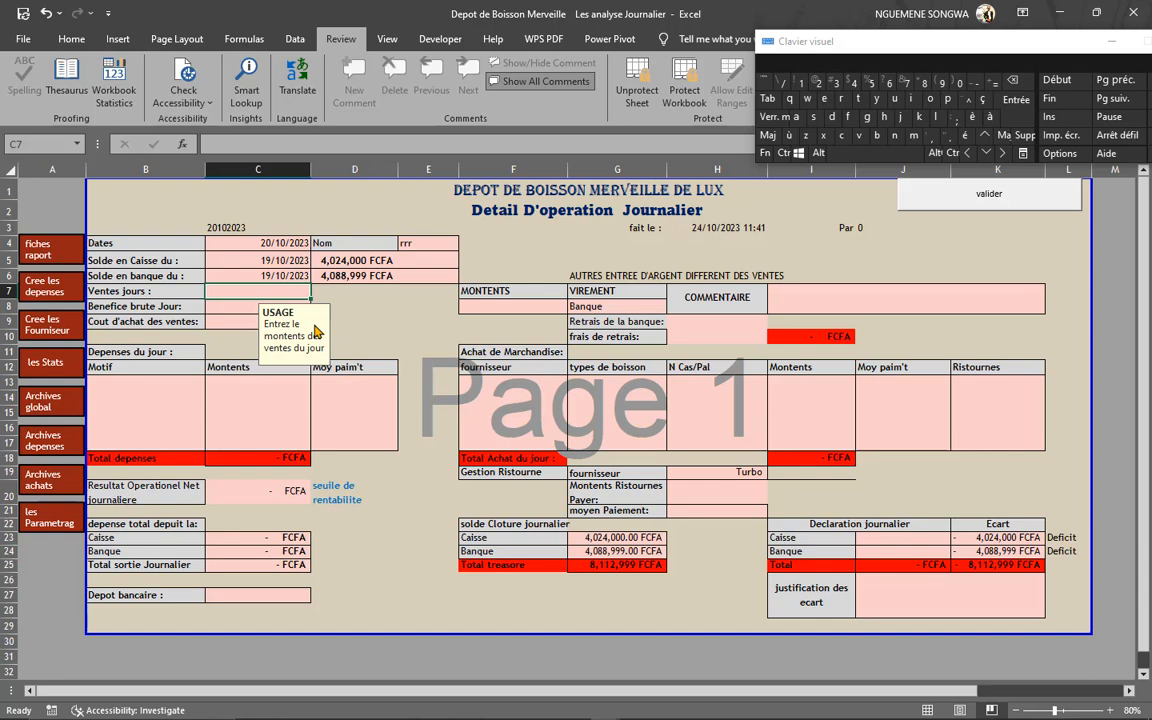
pyautogui.write('200000')
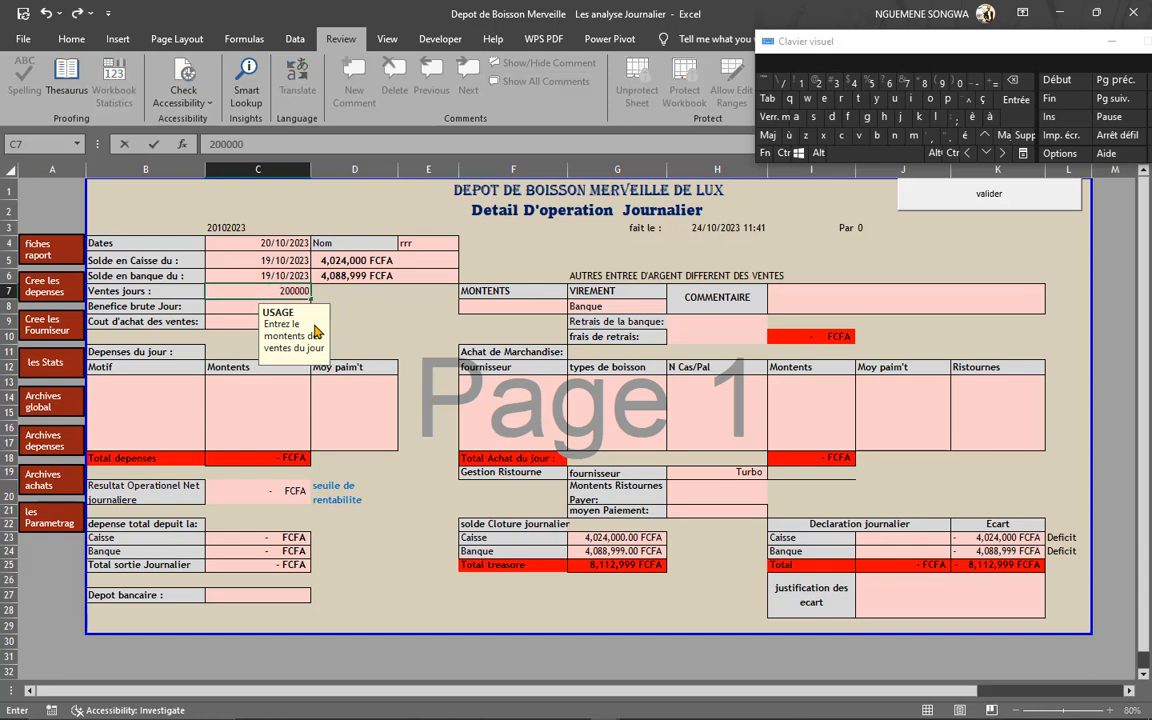
pyautogui.press('Return')
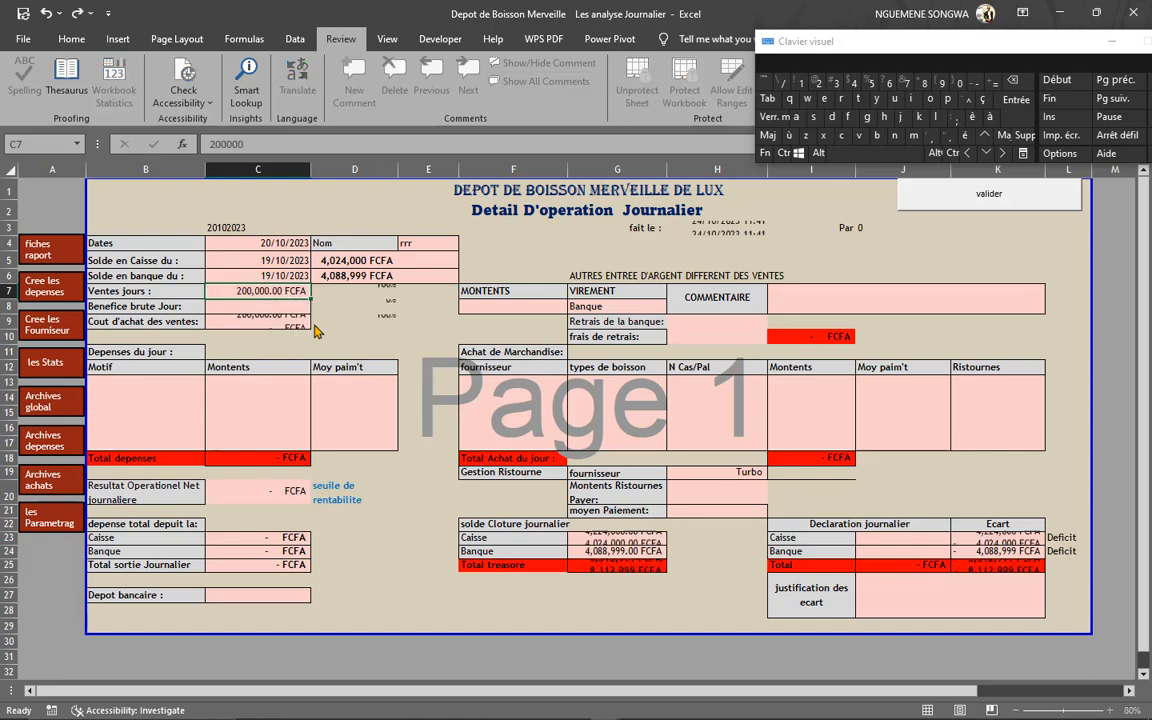
pyautogui.click(252, 306)
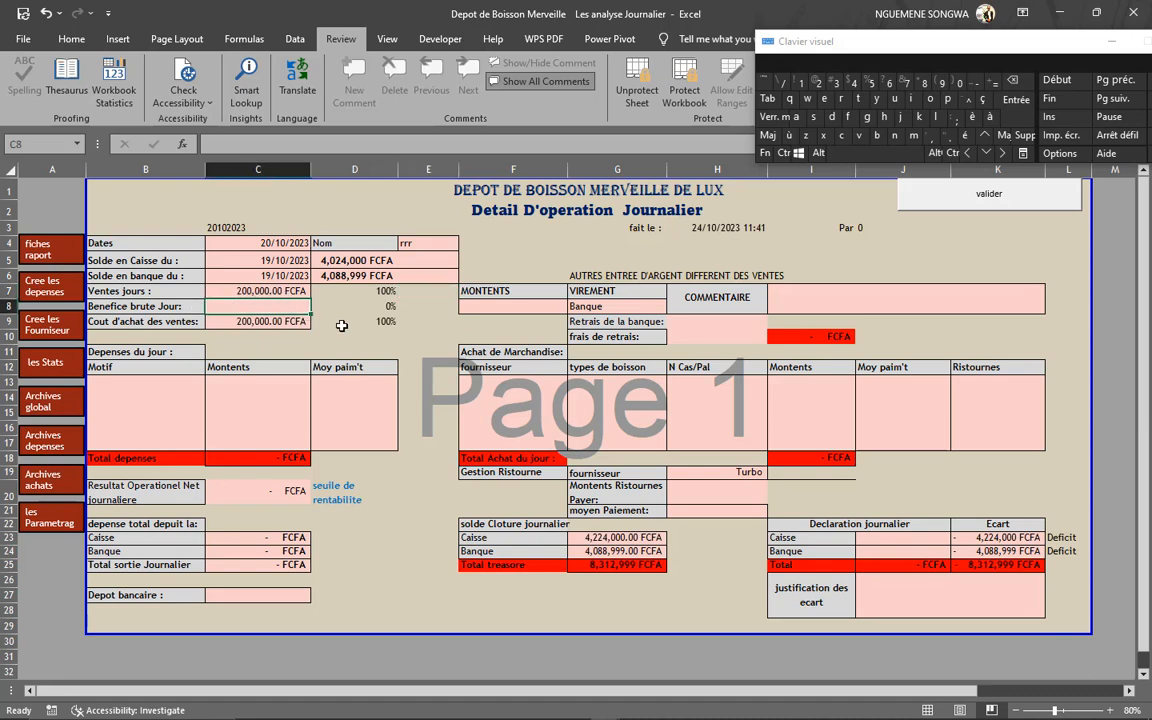
pyautogui.write('20')
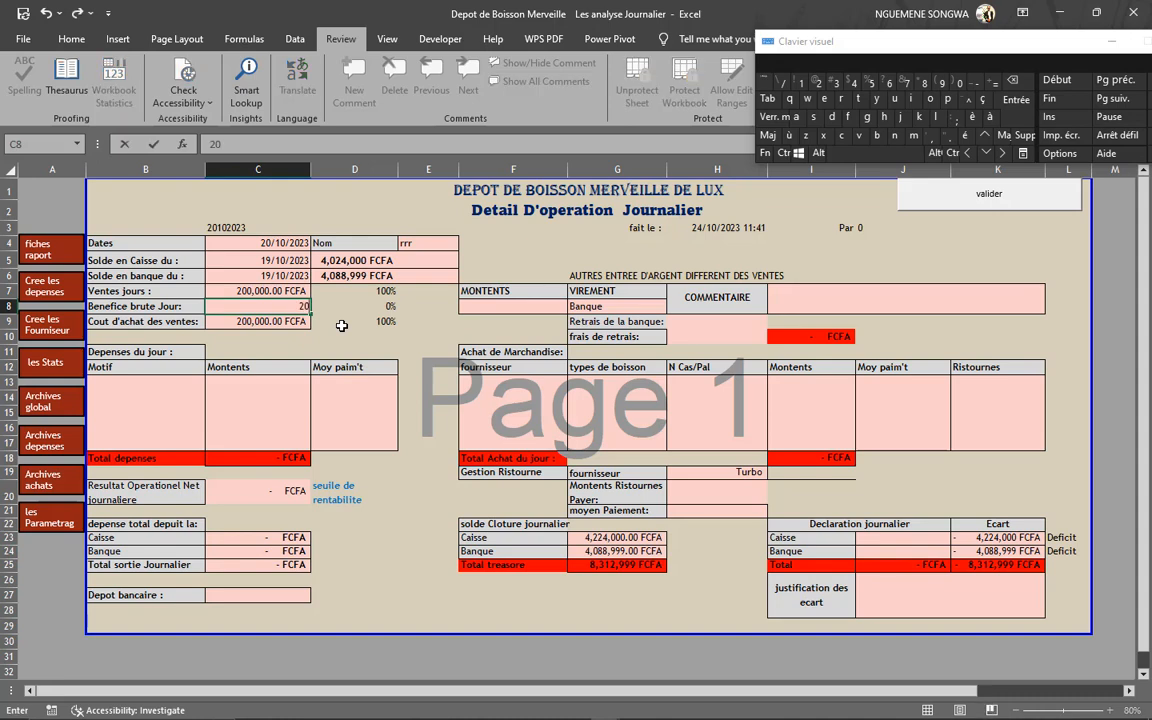
pyautogui.write('0,00')
pyautogui.press('Return')
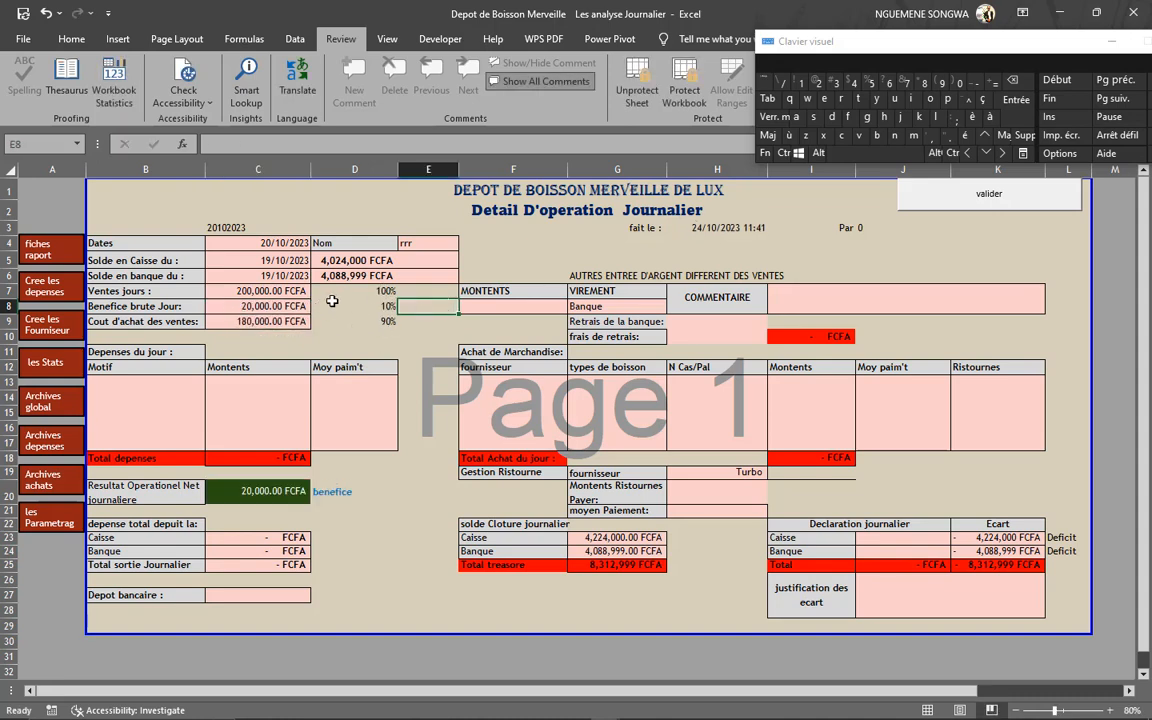
pyautogui.click(140, 305)
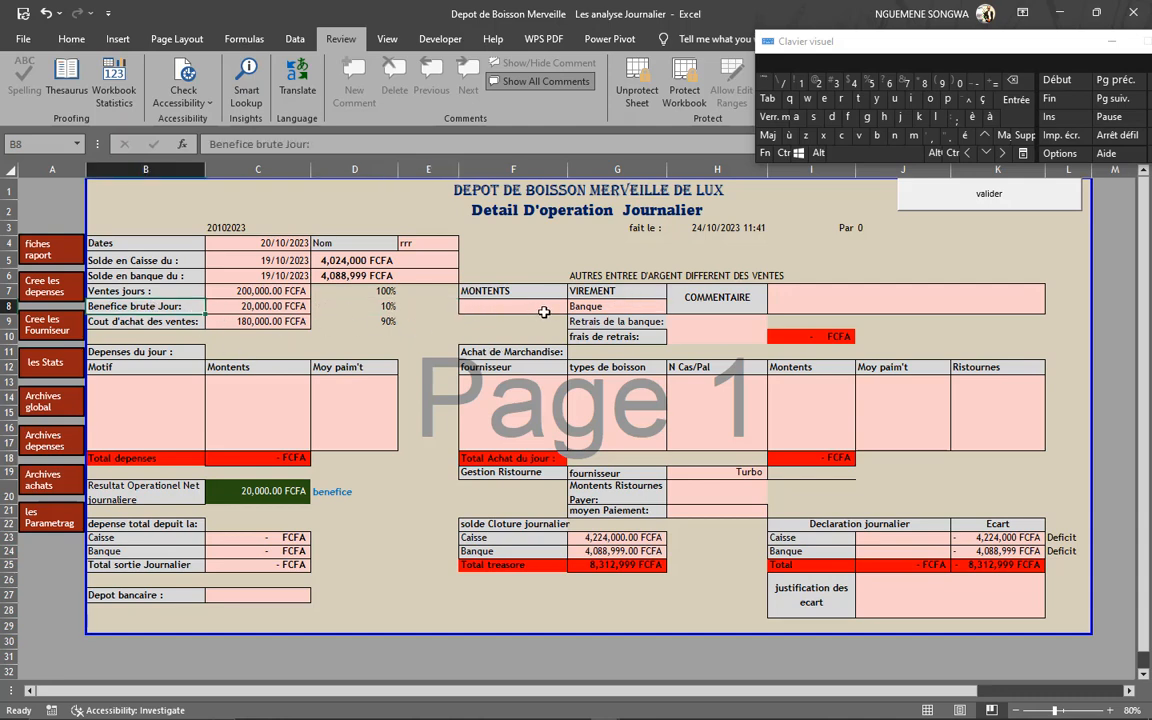
# Examine the expense reasons offered for the first Motif cell under Depenses du jour
pyautogui.click(128, 381)
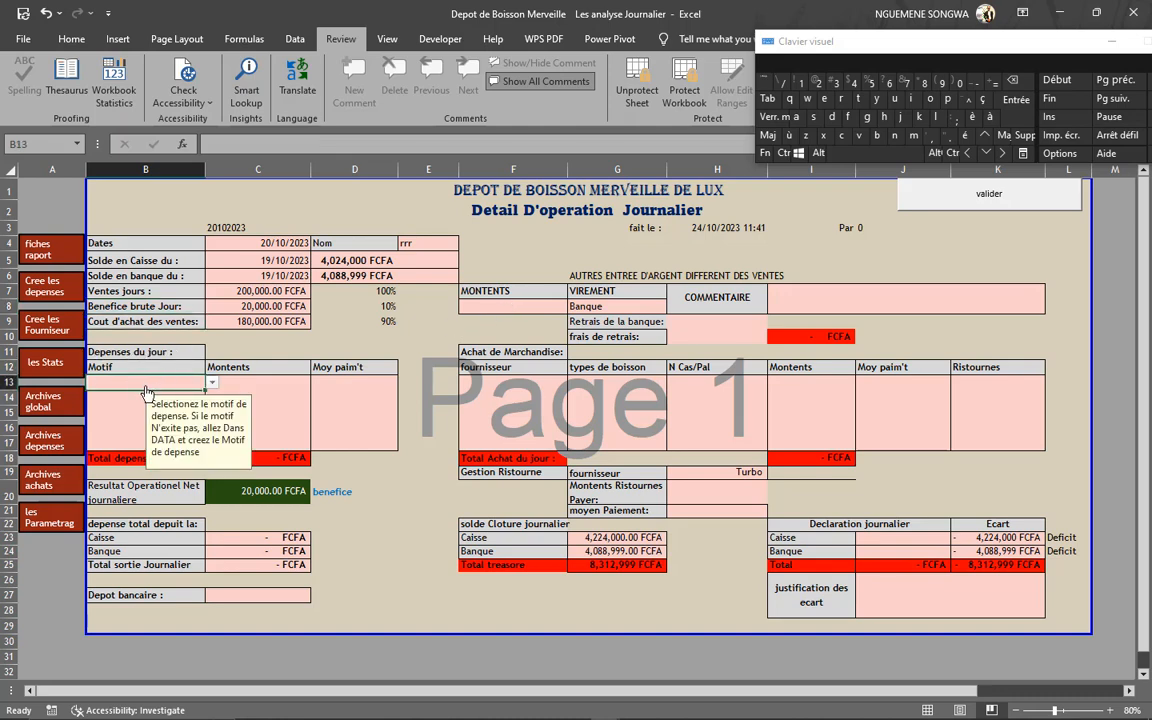
pyautogui.click(211, 384)
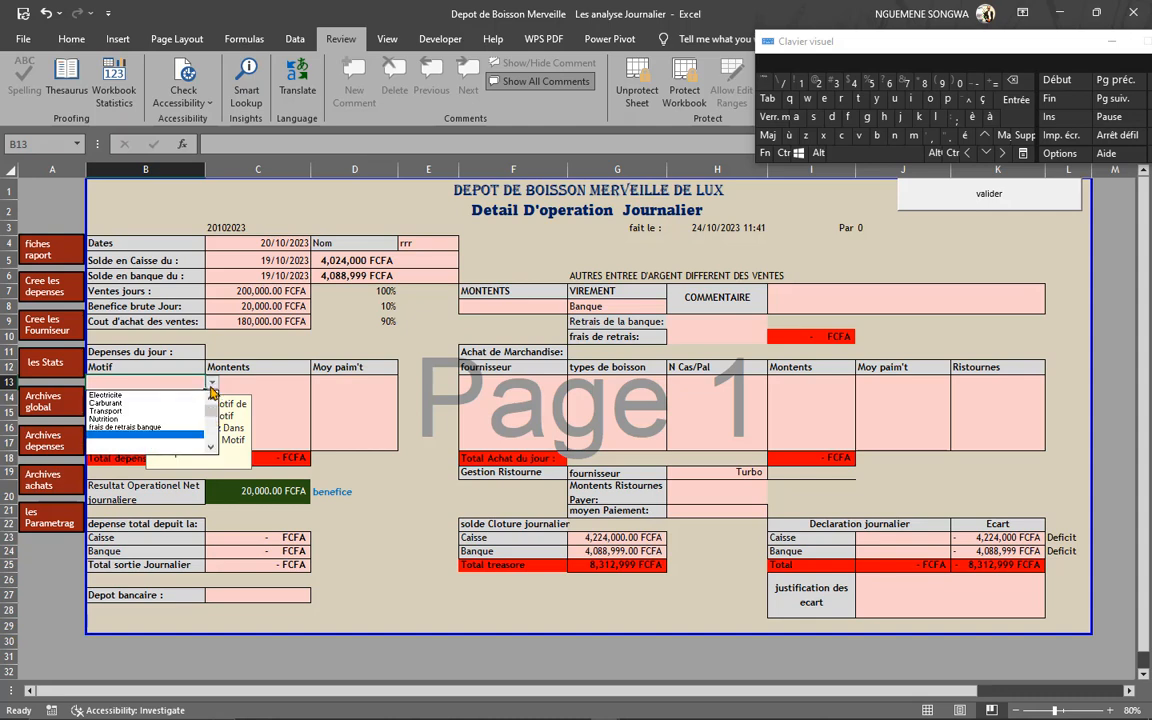
pyautogui.click(211, 385)
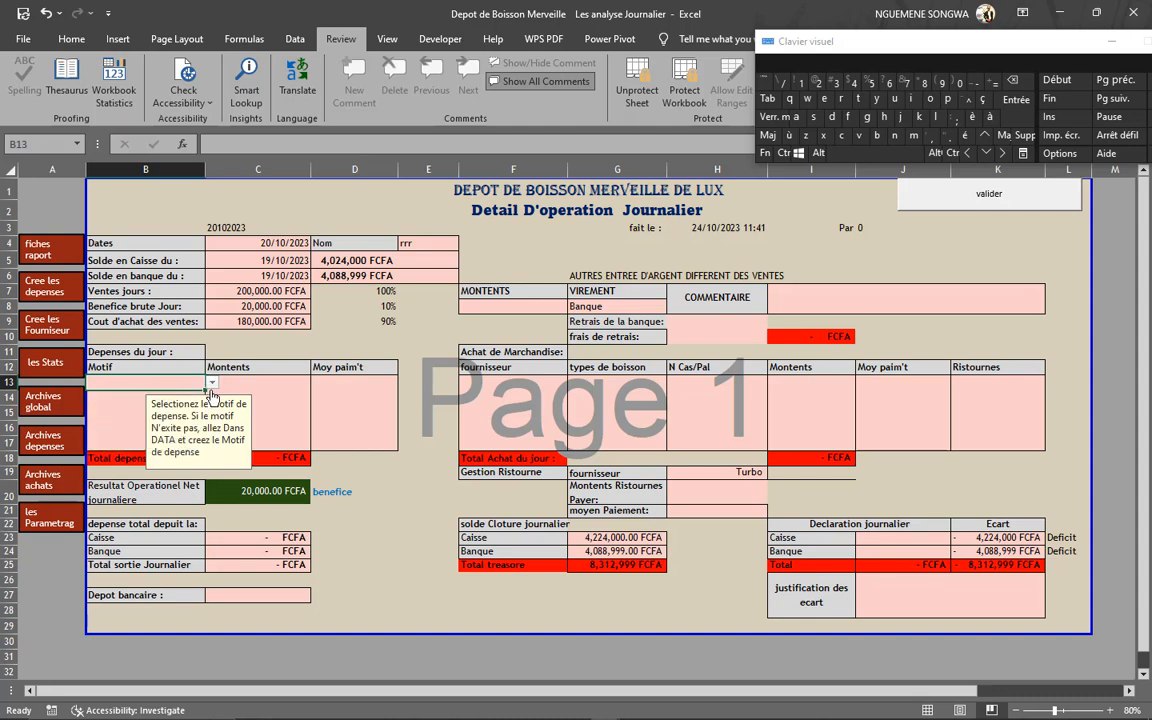
pyautogui.click(211, 385)
pyautogui.moveTo(210, 417); pyautogui.dragTo(210, 404)
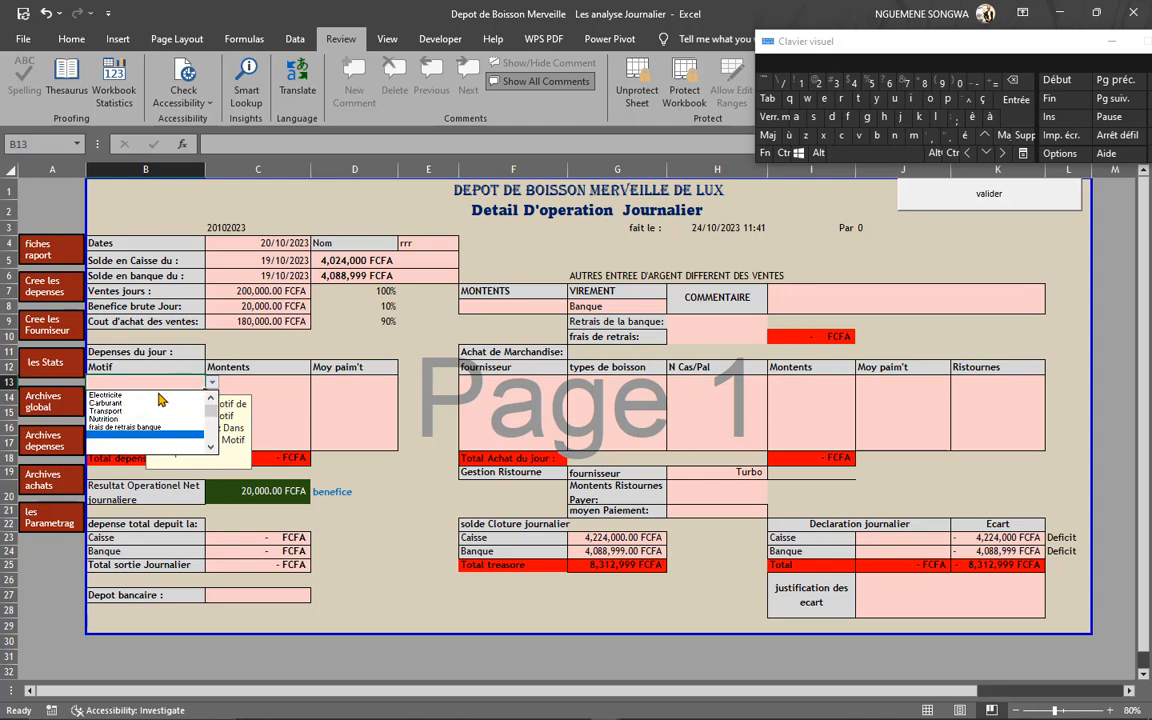
# Add camwater to the Element de Depenses list on the settings sheet, and return to the daily report form
pyautogui.click(55, 291)
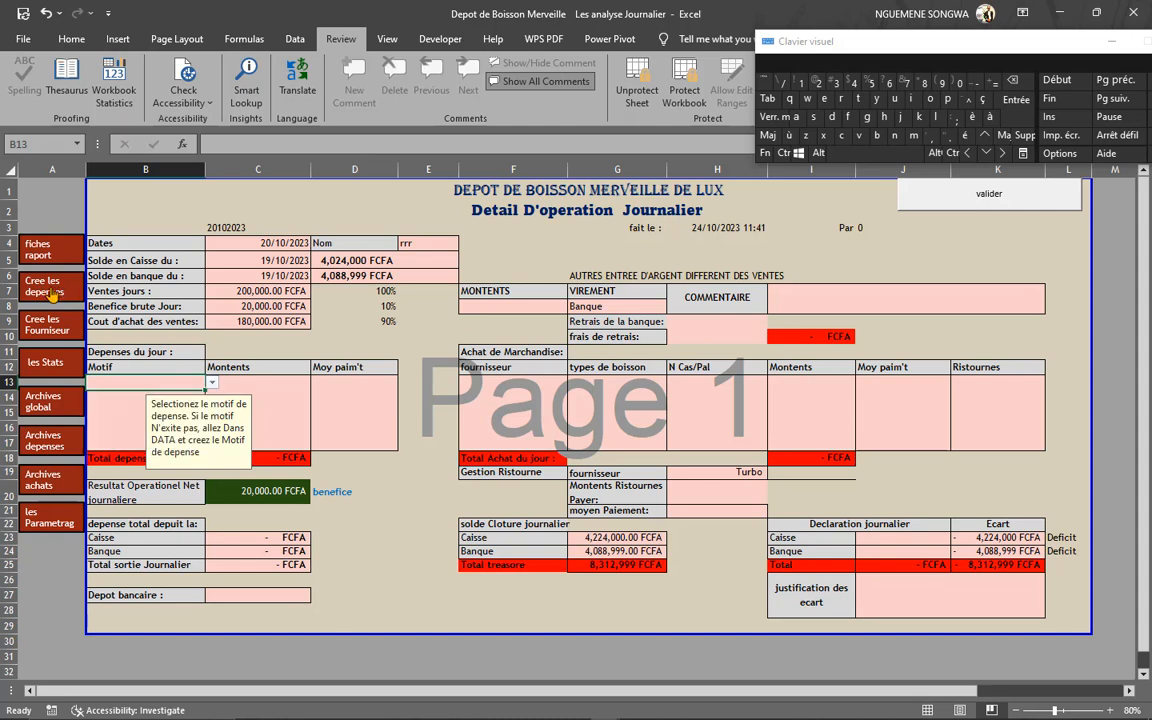
pyautogui.click(55, 290)
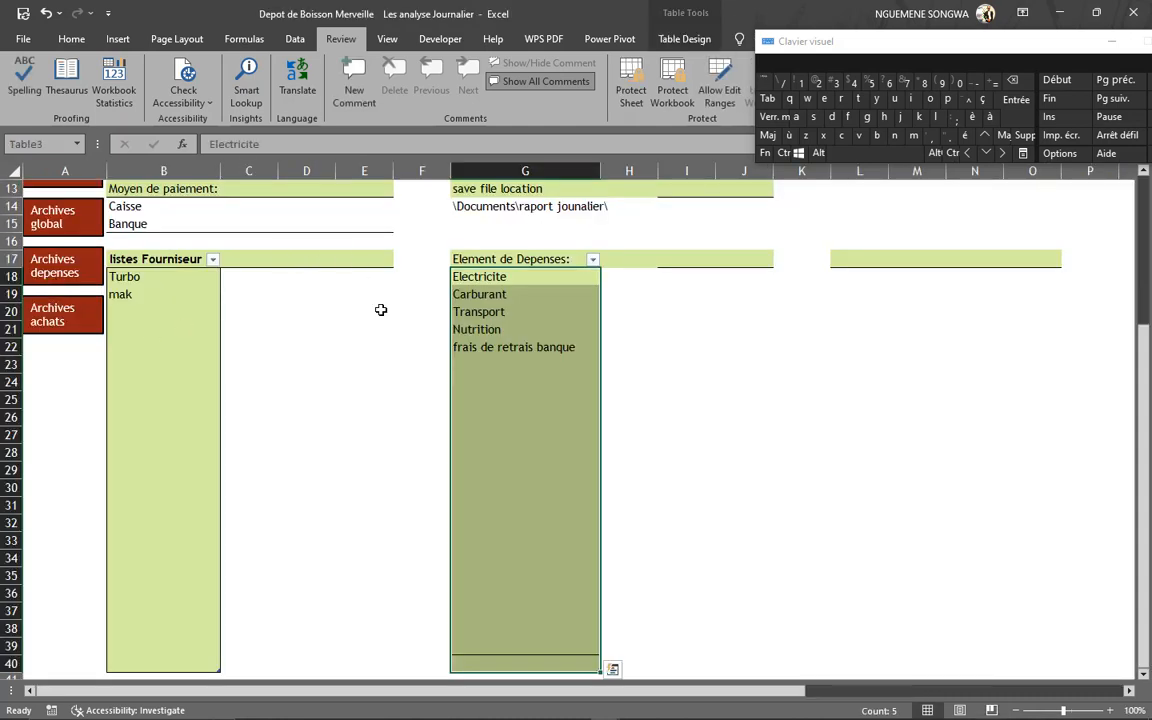
pyautogui.click(482, 363)
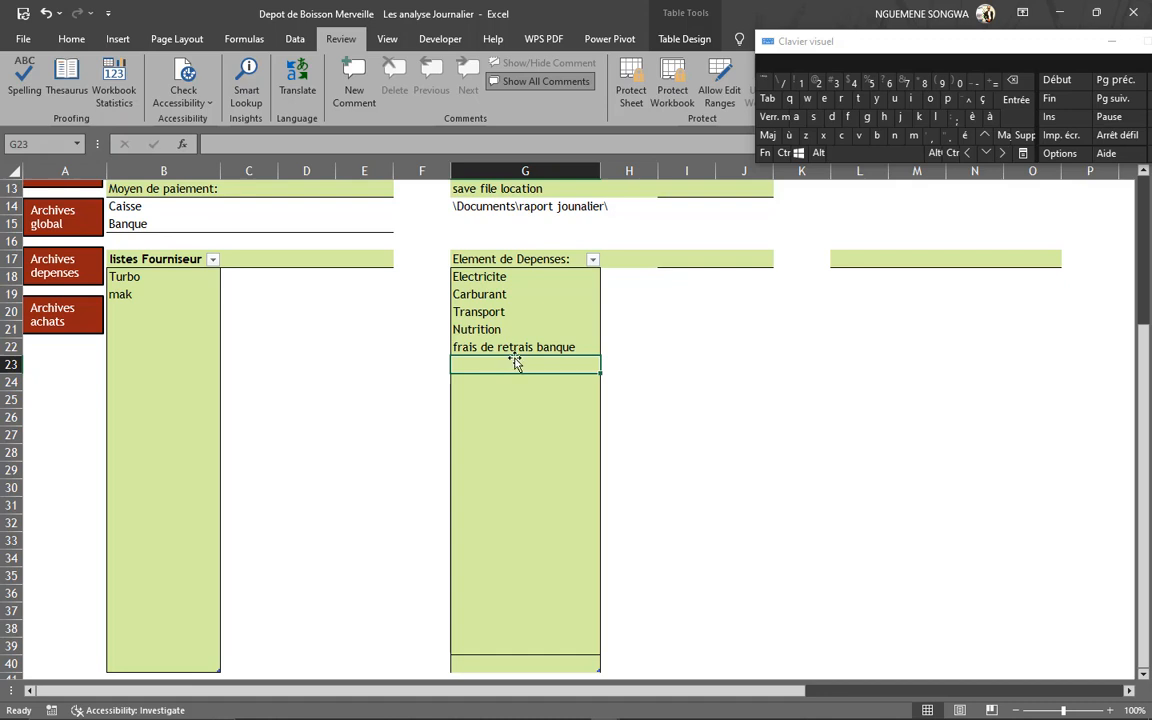
pyautogui.click(843, 136)
pyautogui.write('am')
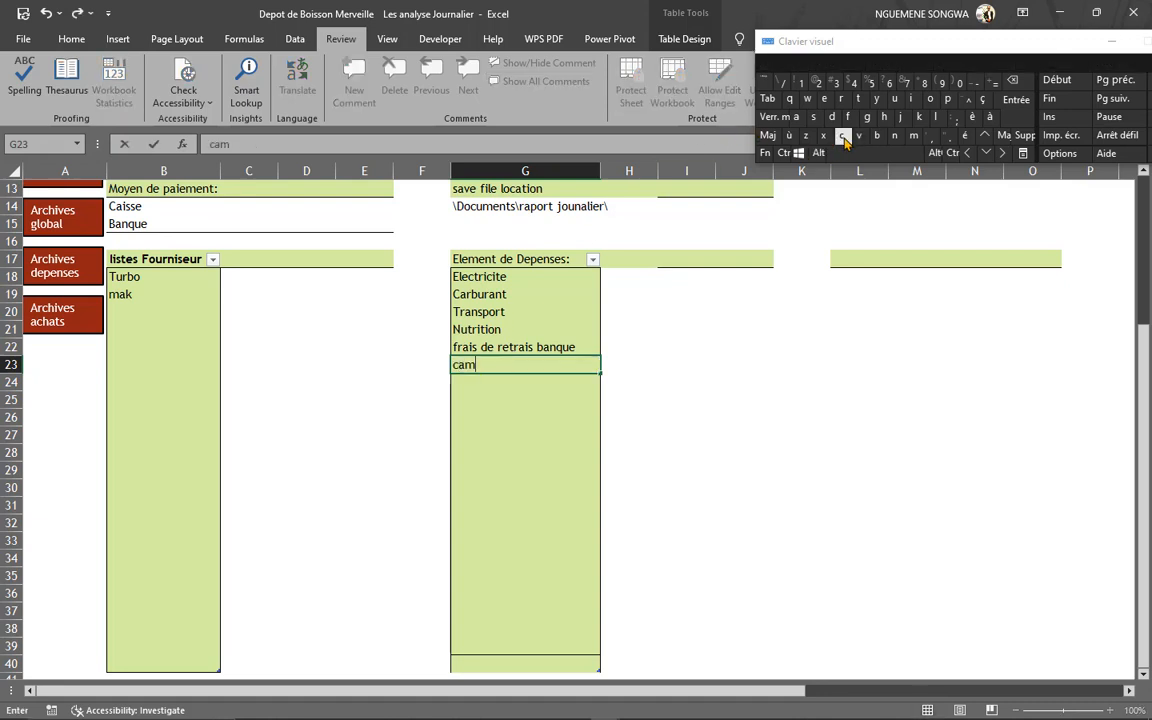
pyautogui.write('water')
pyautogui.scroll(4, 167, 270)
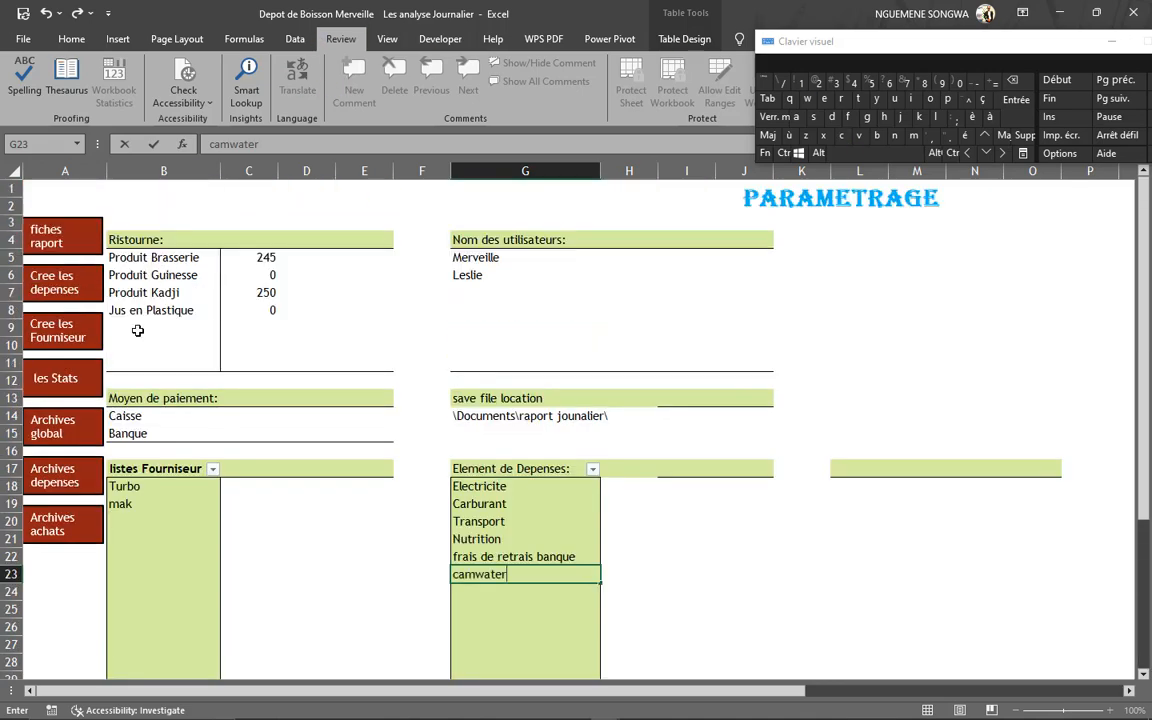
pyautogui.click(57, 236)
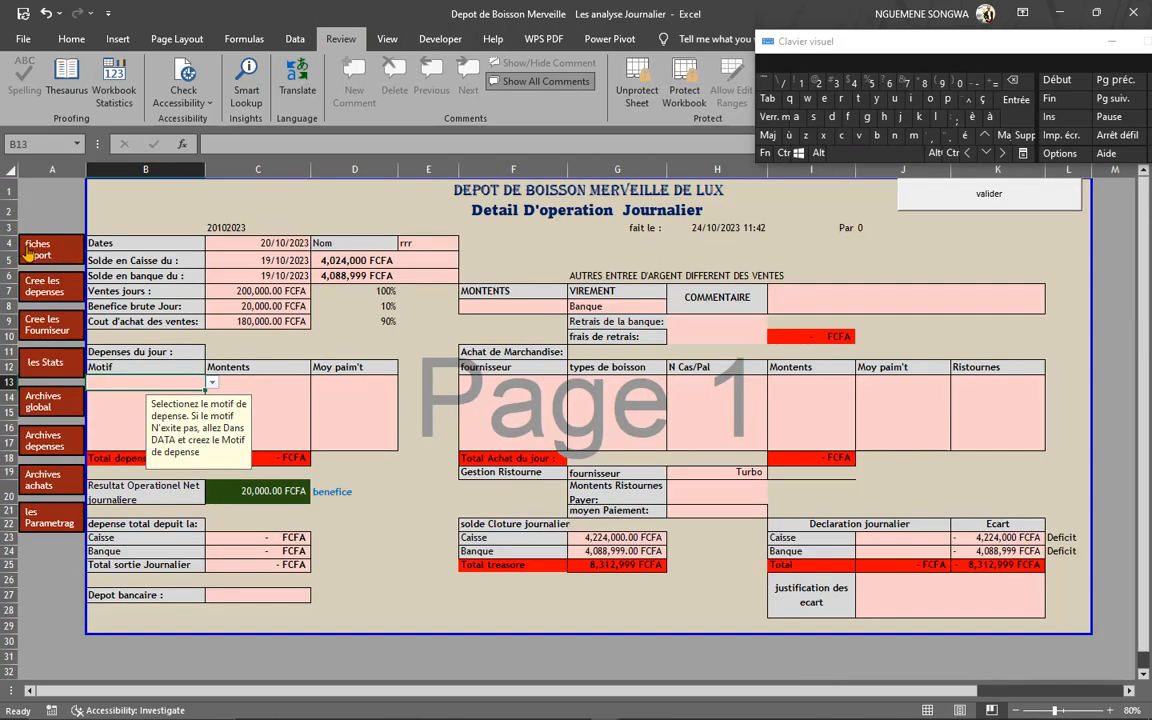
# Record an Electricite expense of 1000 in the first row of Depenses du jour
pyautogui.click(212, 383)
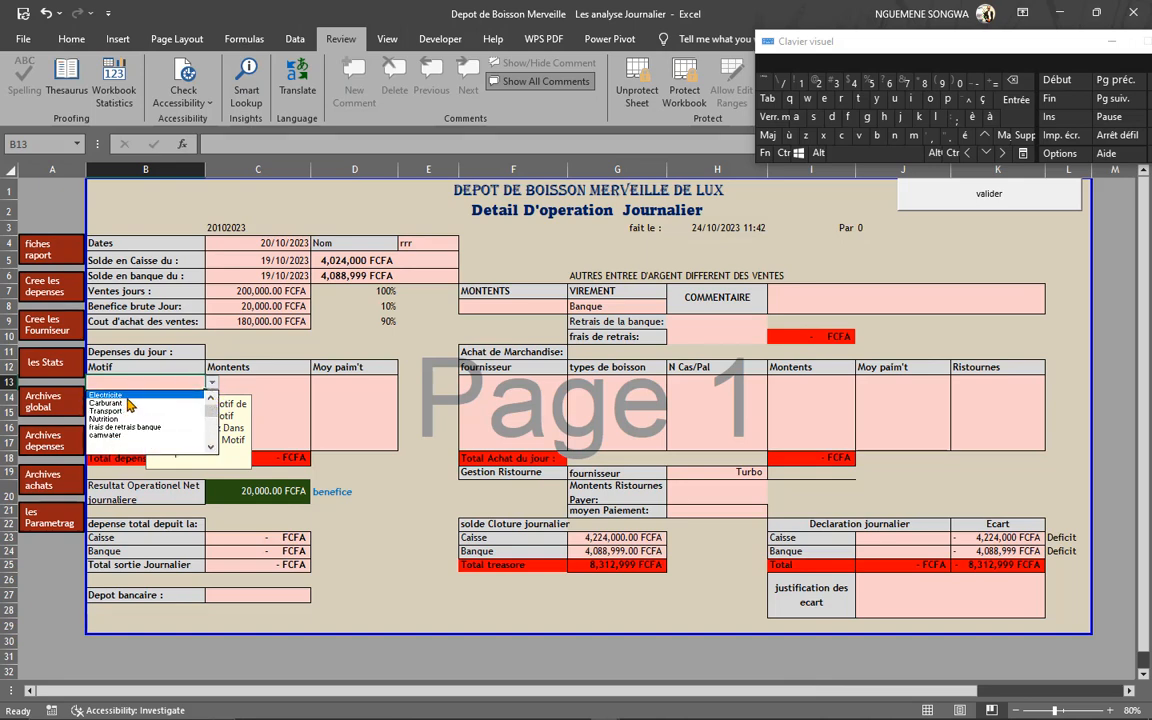
pyautogui.click(125, 397)
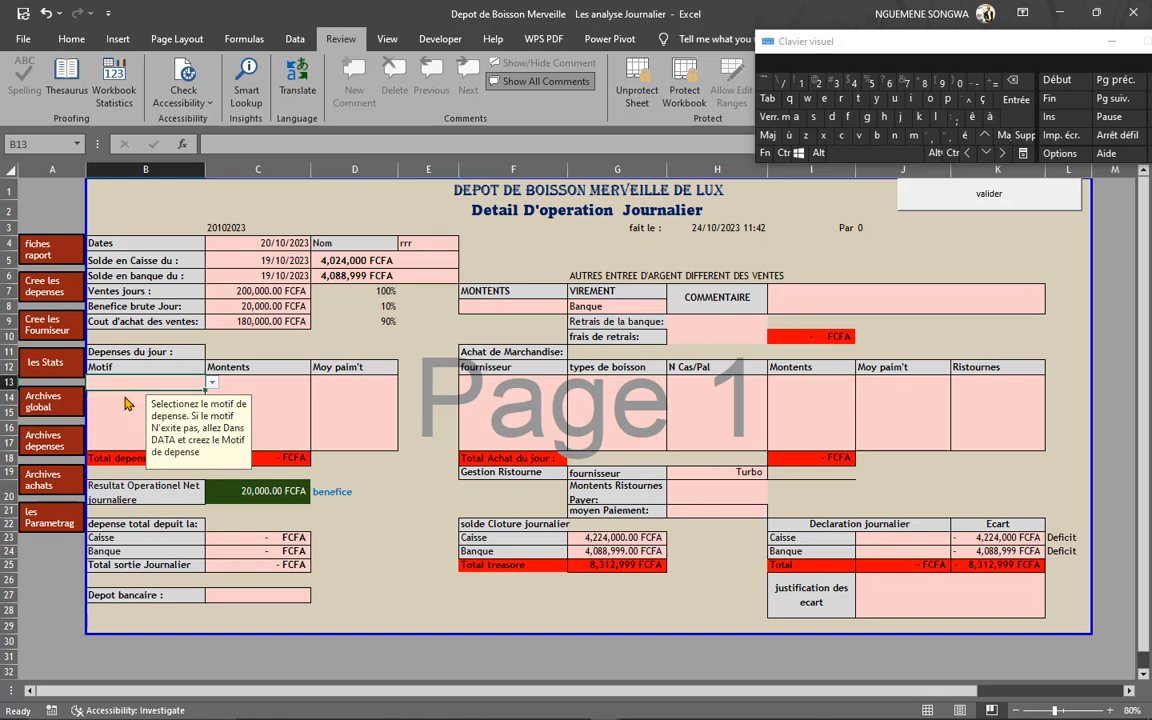
pyautogui.click(262, 378)
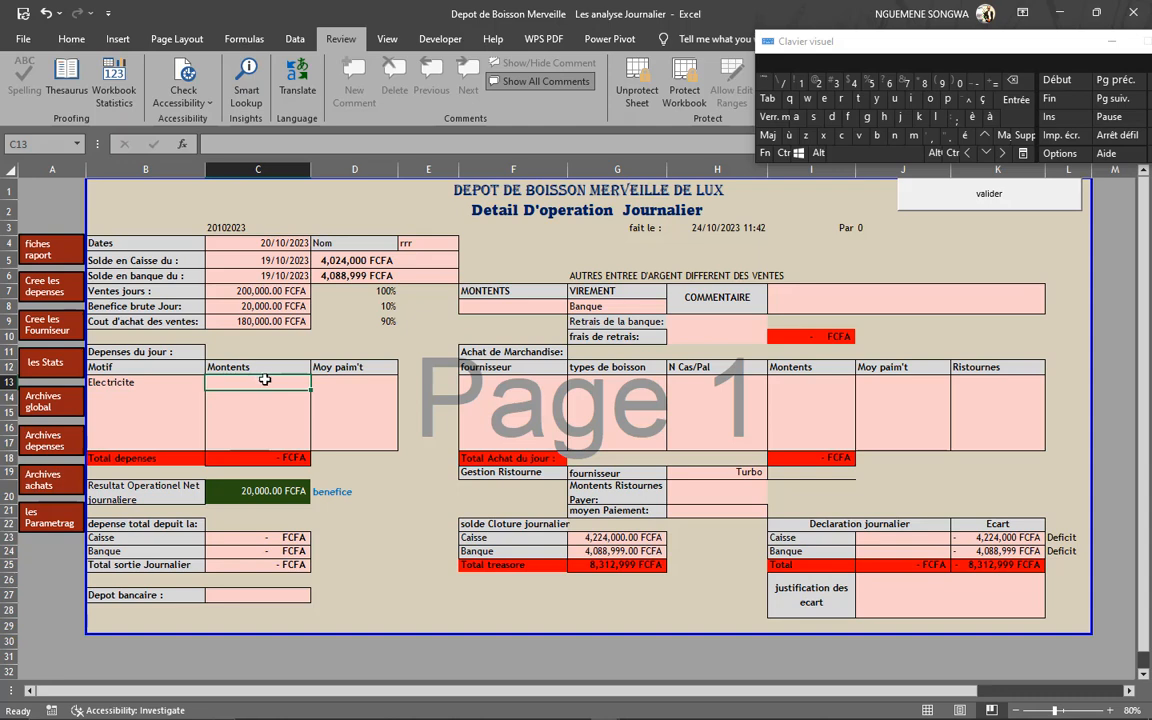
pyautogui.write('100')
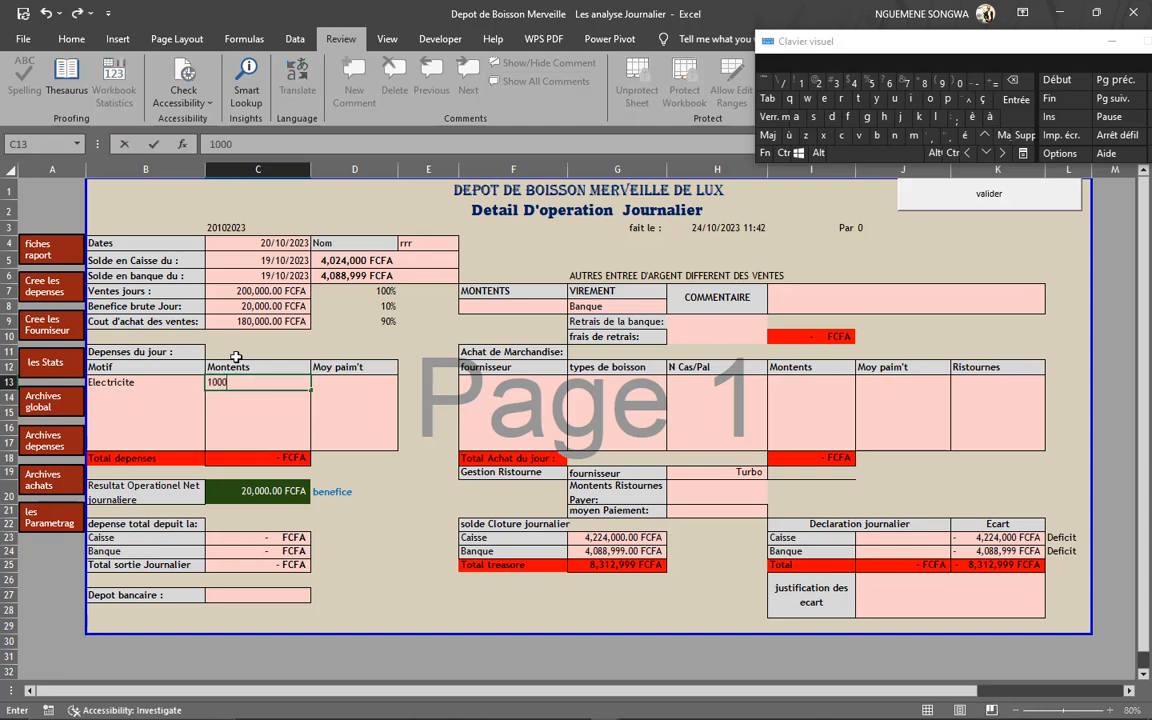
pyautogui.write('0')
# Record a Carburant expense of 17000 in the second row of Depenses du jour
pyautogui.click(165, 398)
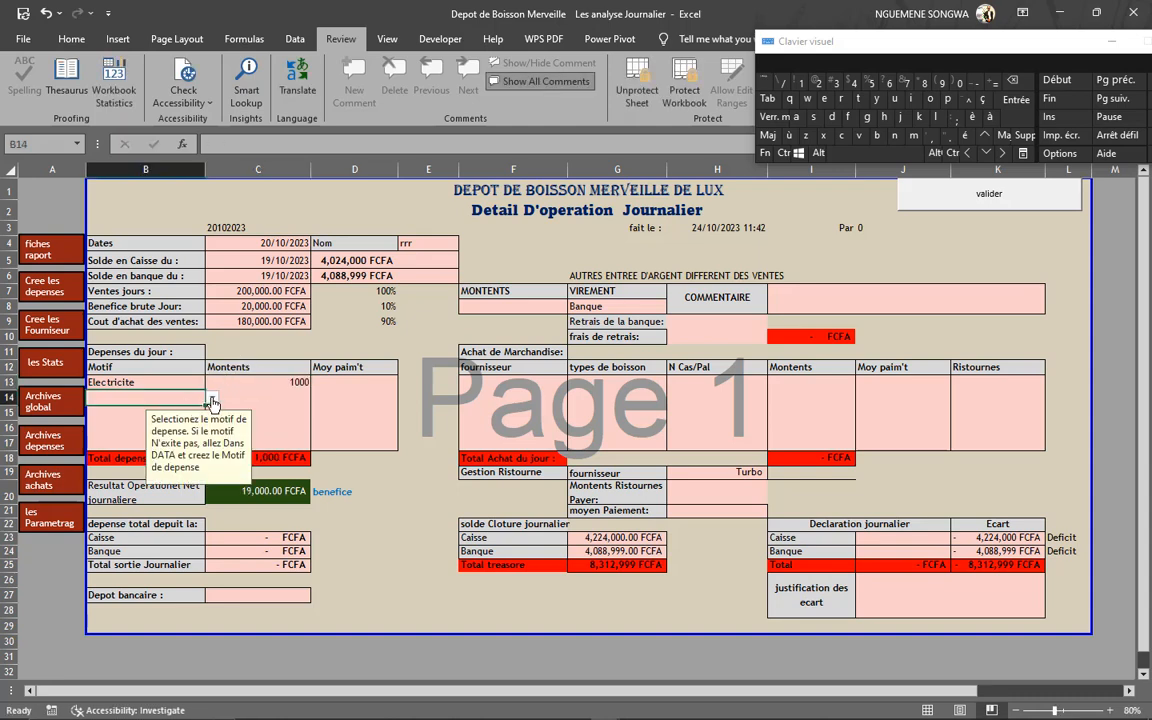
pyautogui.click(212, 401)
pyautogui.moveTo(211, 434); pyautogui.dragTo(210, 409)
pyautogui.click(178, 420)
pyautogui.click(245, 397)
pyautogui.write('17')
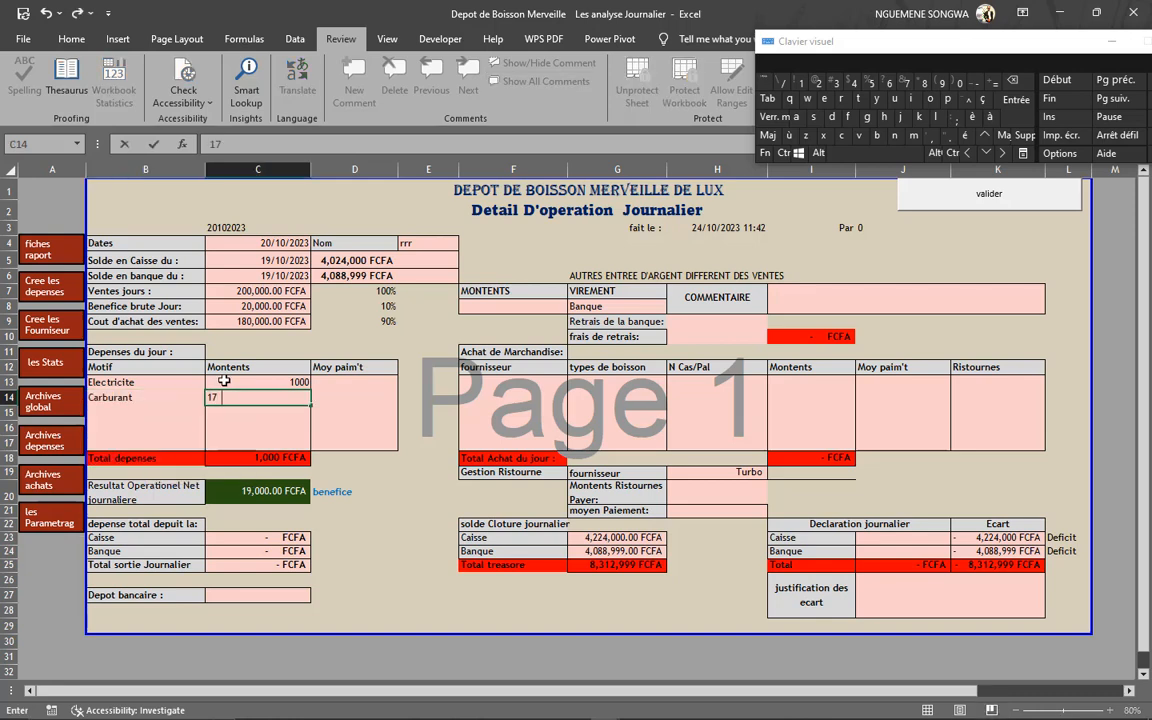
pyautogui.write('000')
pyautogui.click(278, 386)
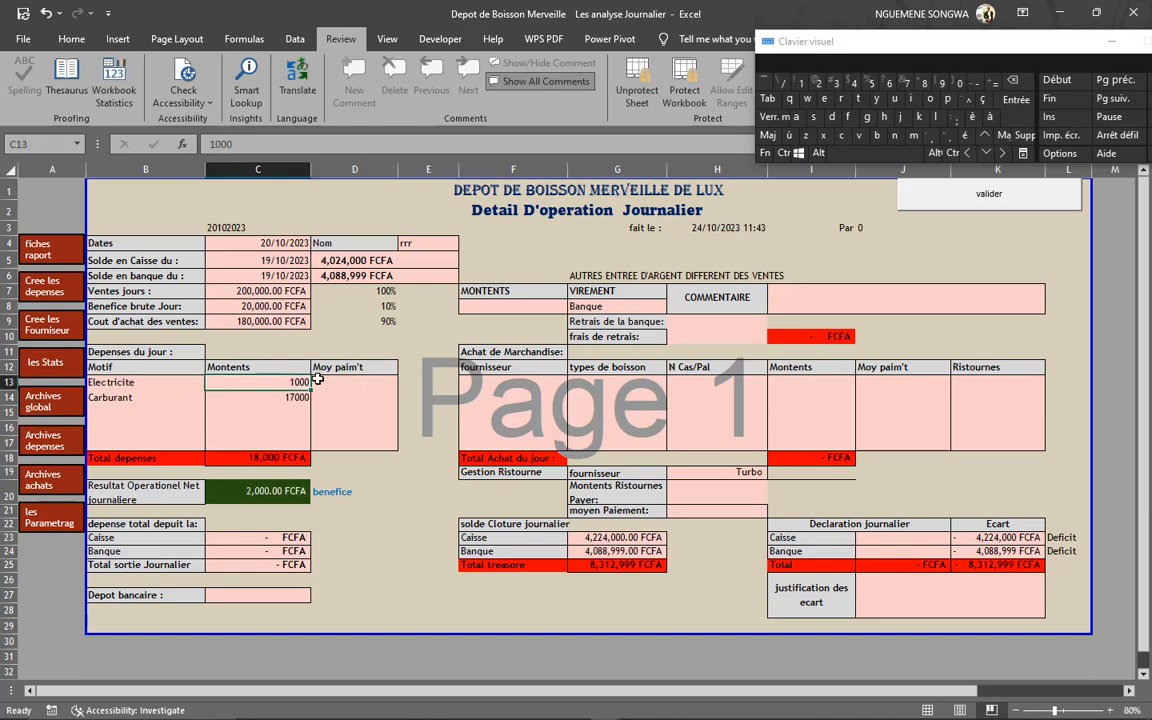
# Set the payment method to Caisse for both the Electricite and Carburant expenses
pyautogui.click(337, 382)
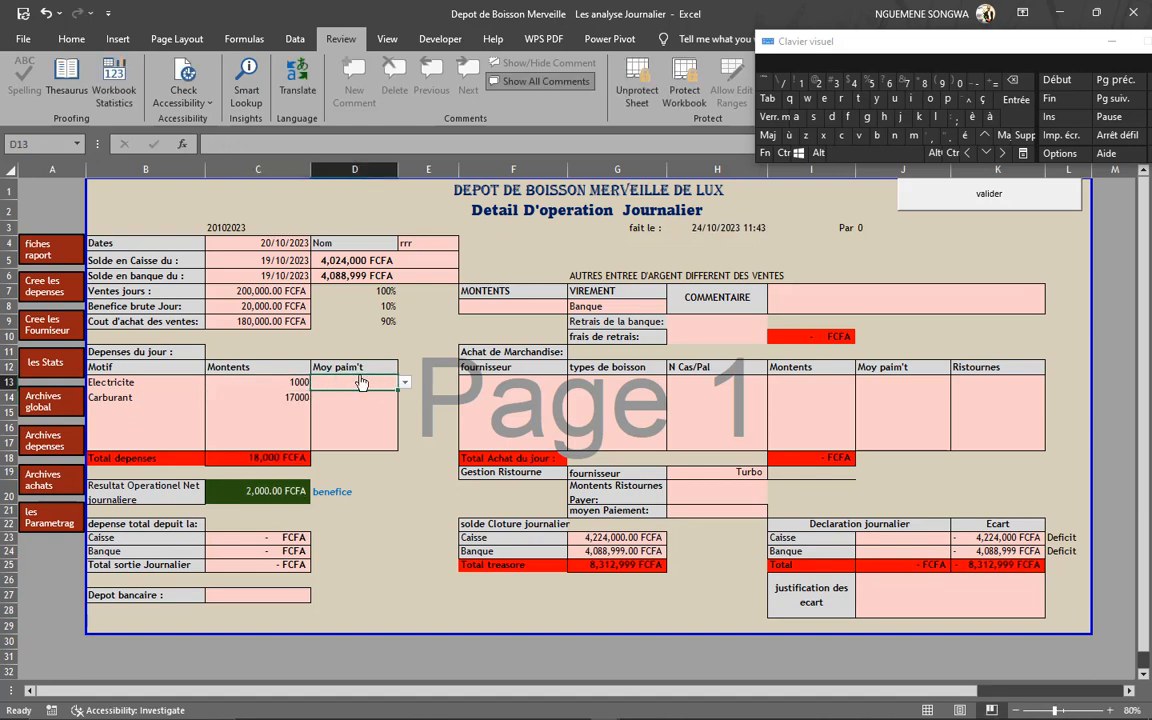
pyautogui.click(405, 383)
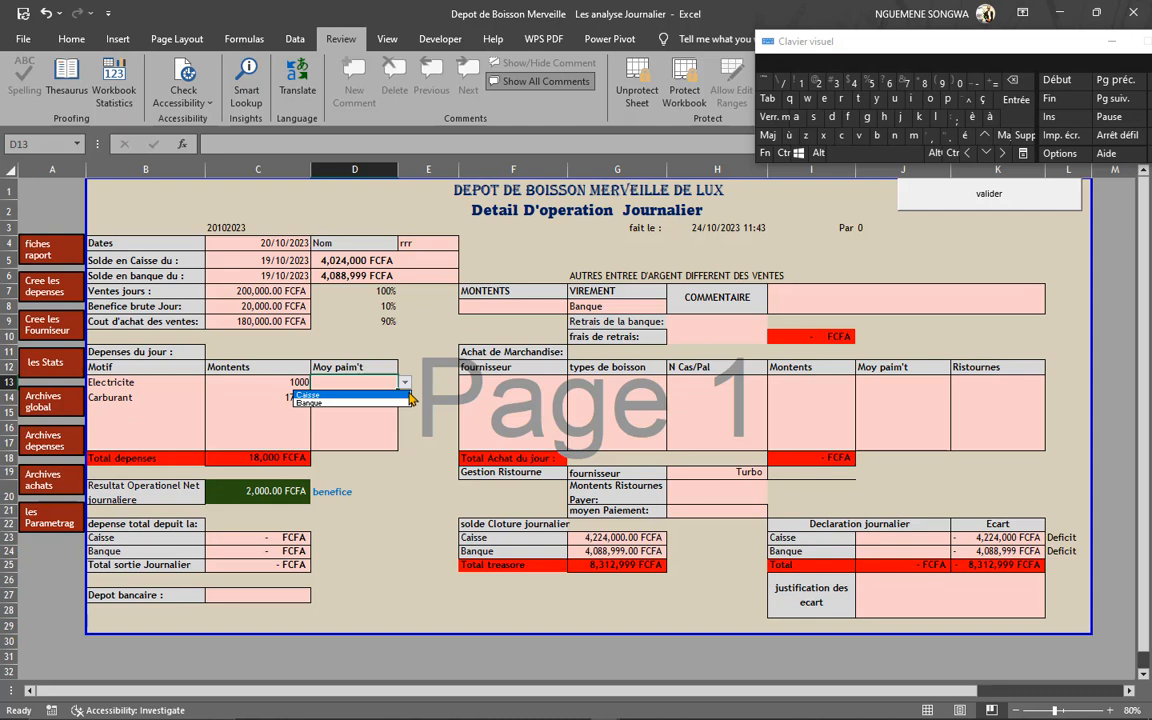
pyautogui.click(305, 395)
pyautogui.click(378, 405)
pyautogui.click(405, 398)
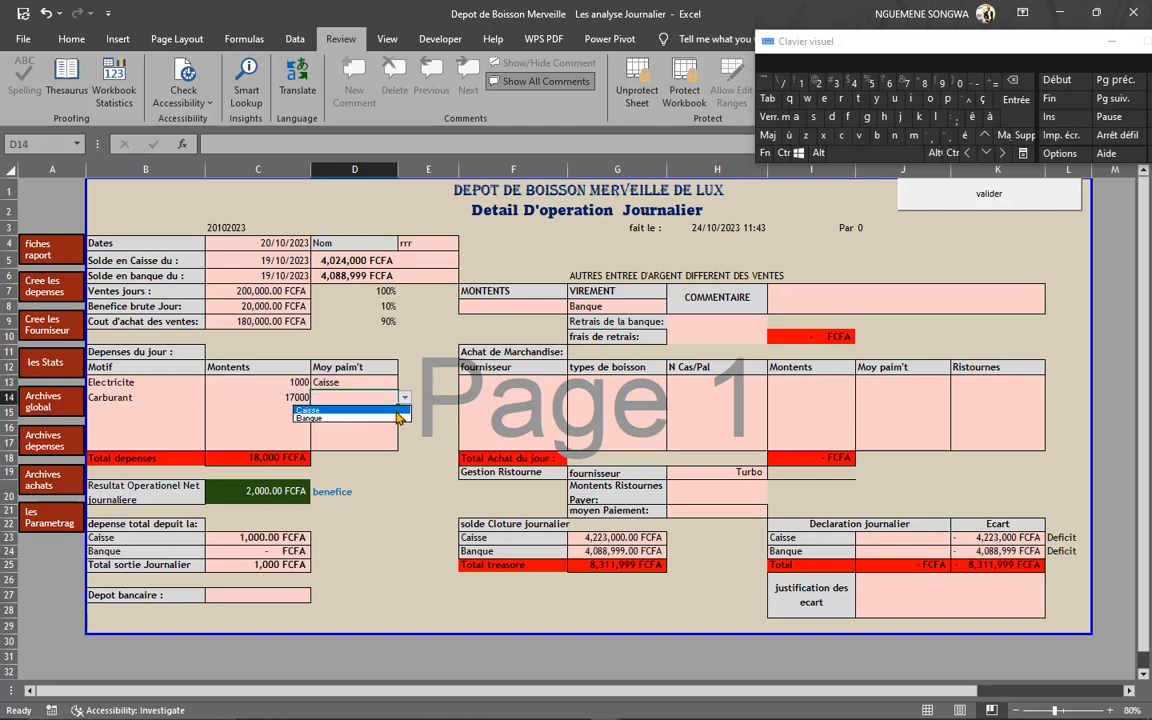
pyautogui.click(340, 410)
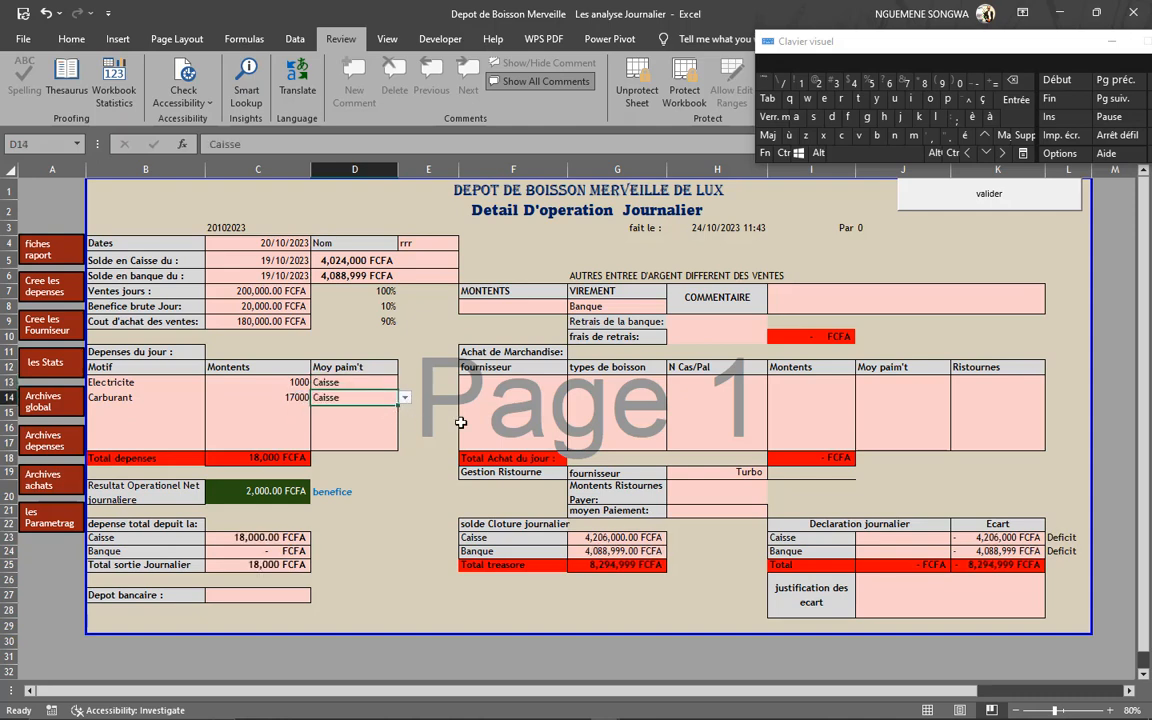
pyautogui.click(162, 412)
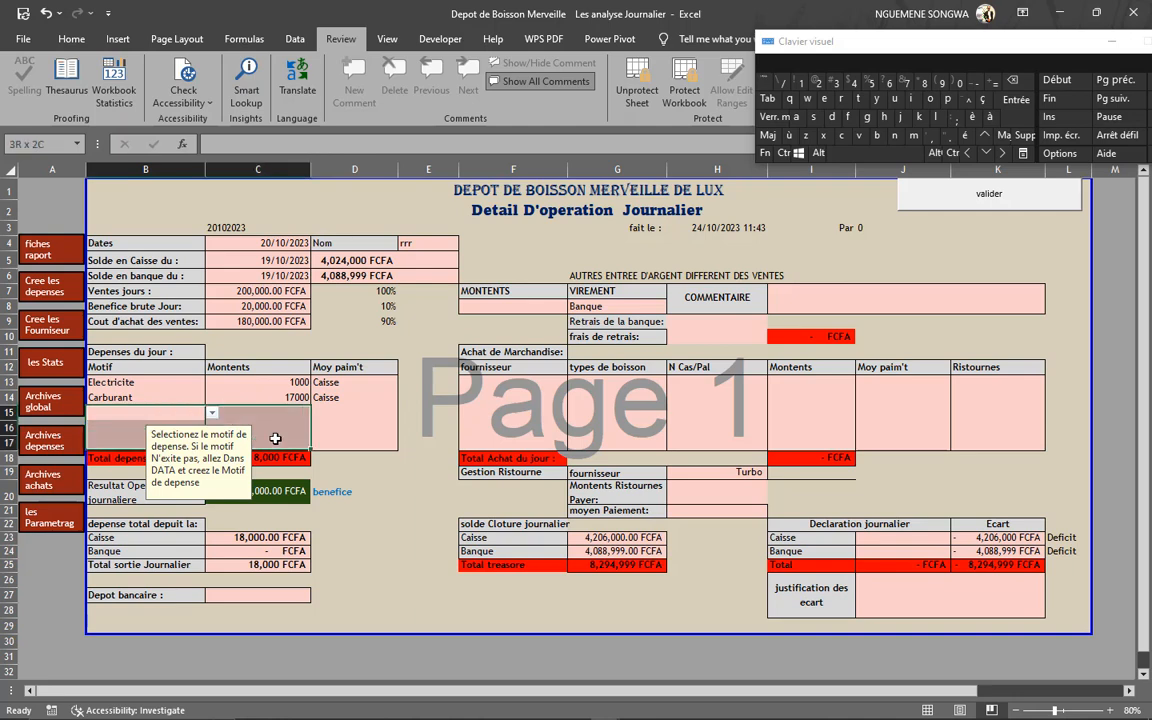
pyautogui.moveTo(162, 412)
pyautogui.mouseDown()
pyautogui.moveTo(130, 400)
pyautogui.moveTo(137, 437)
pyautogui.mouseUp()
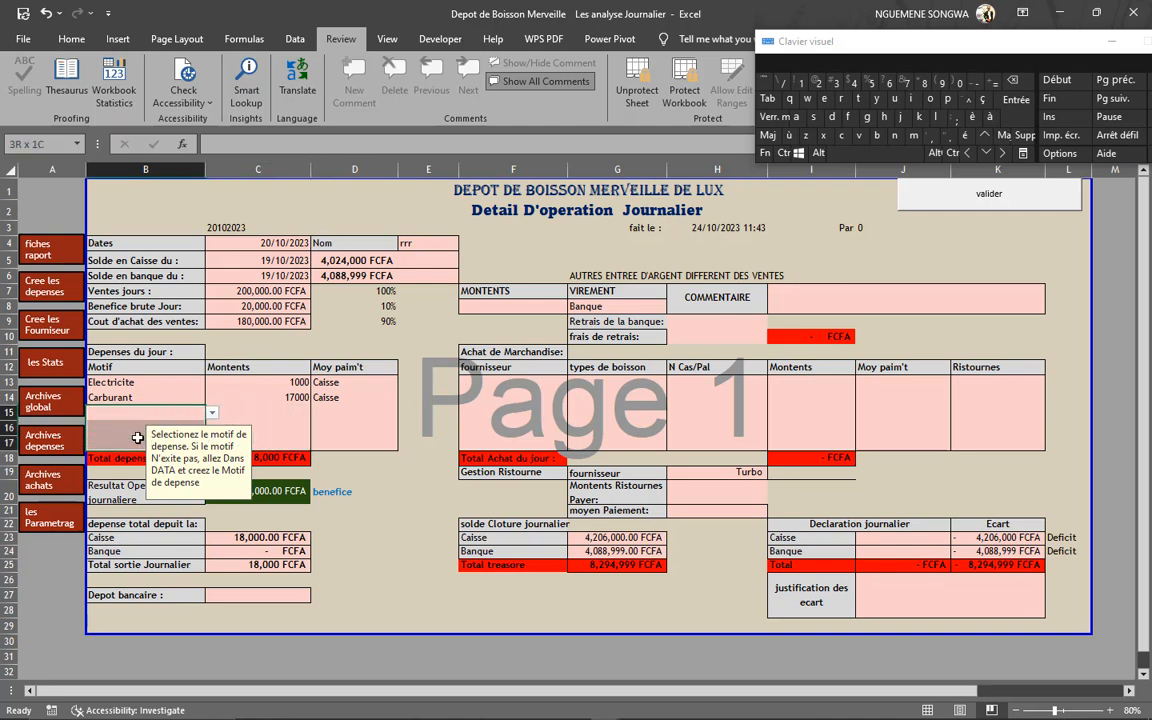
# Choose Turbo as supplier and Produit Brasserie as drink type in the first row of Achat de Marchandise
pyautogui.click(560, 384)
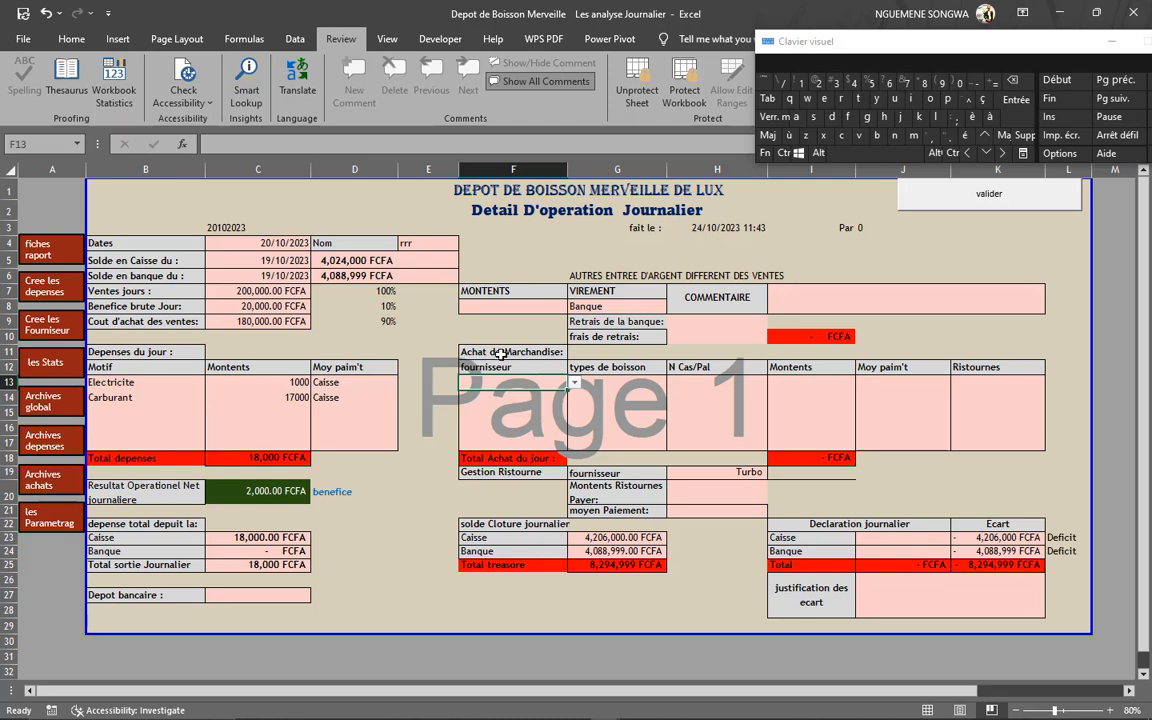
pyautogui.click(574, 384)
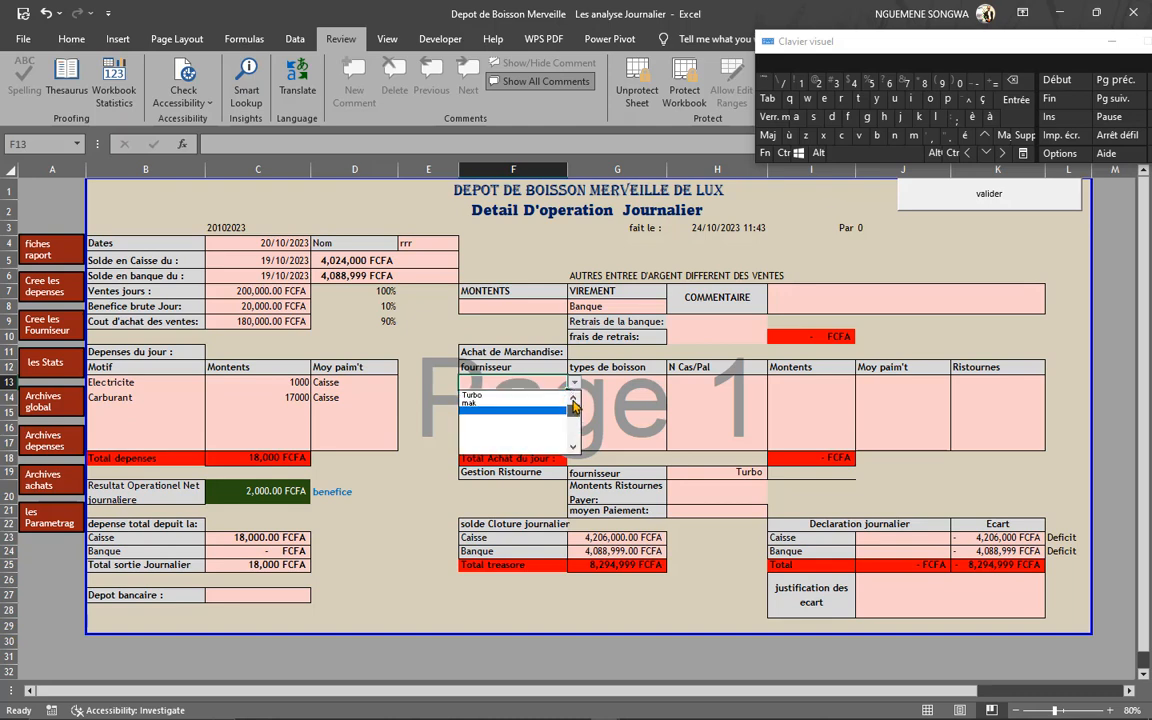
pyautogui.click(522, 396)
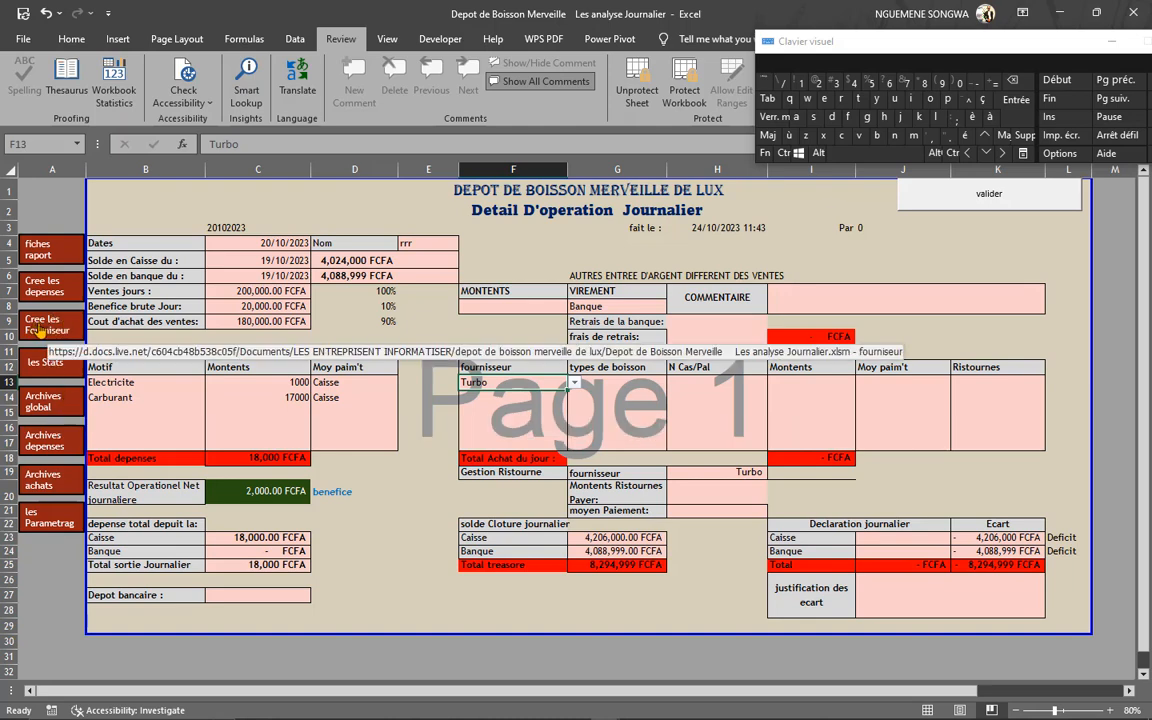
pyautogui.click(625, 383)
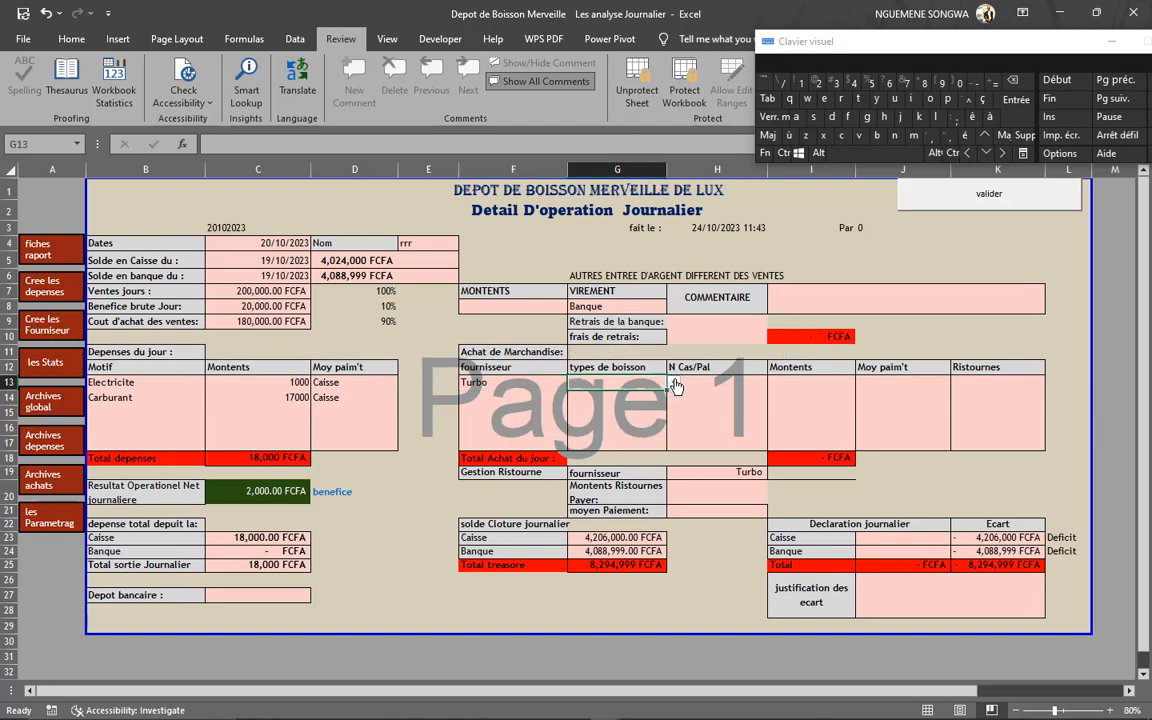
pyautogui.click(674, 383)
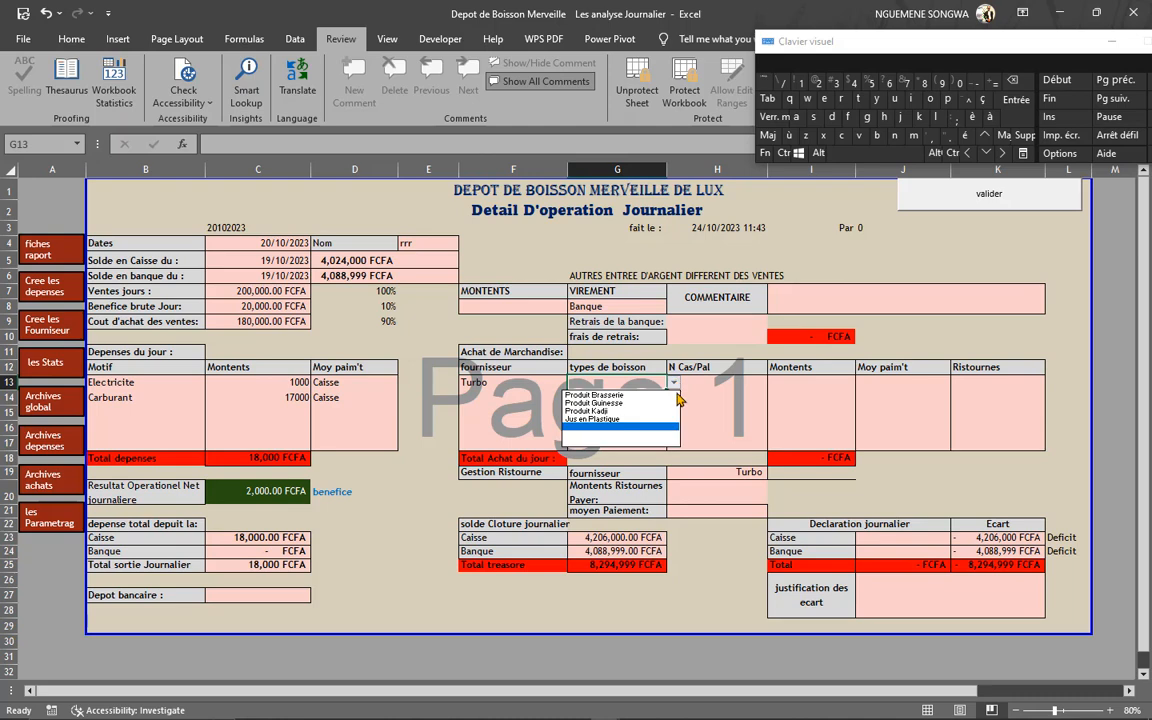
pyautogui.click(610, 395)
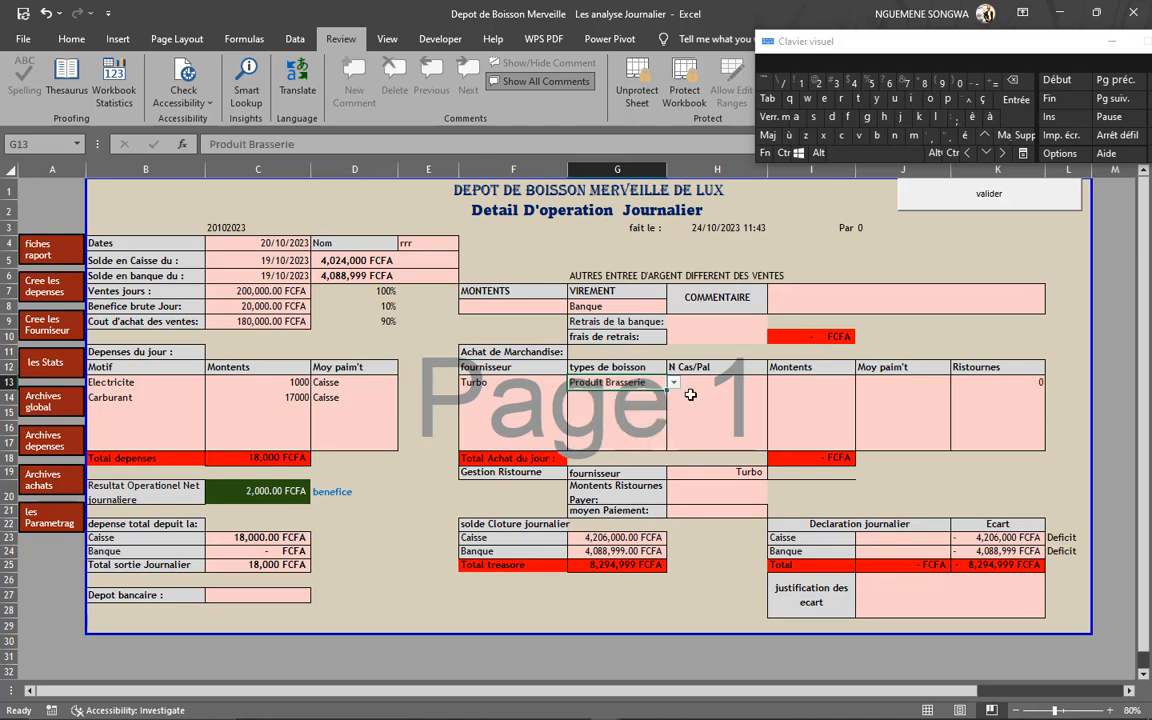
# Complete the Turbo purchase row with a quantity of 10, an amount of 72000 and Caisse as payment method
pyautogui.click(726, 382)
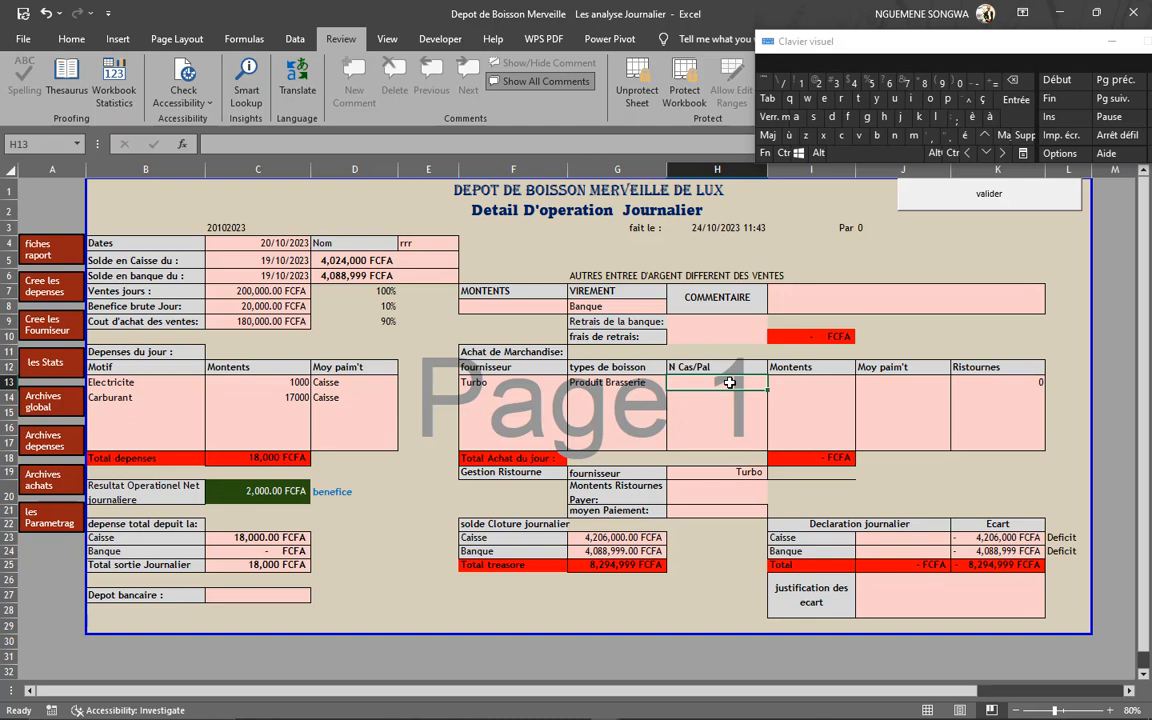
pyautogui.write('10')
pyautogui.press('Tab')
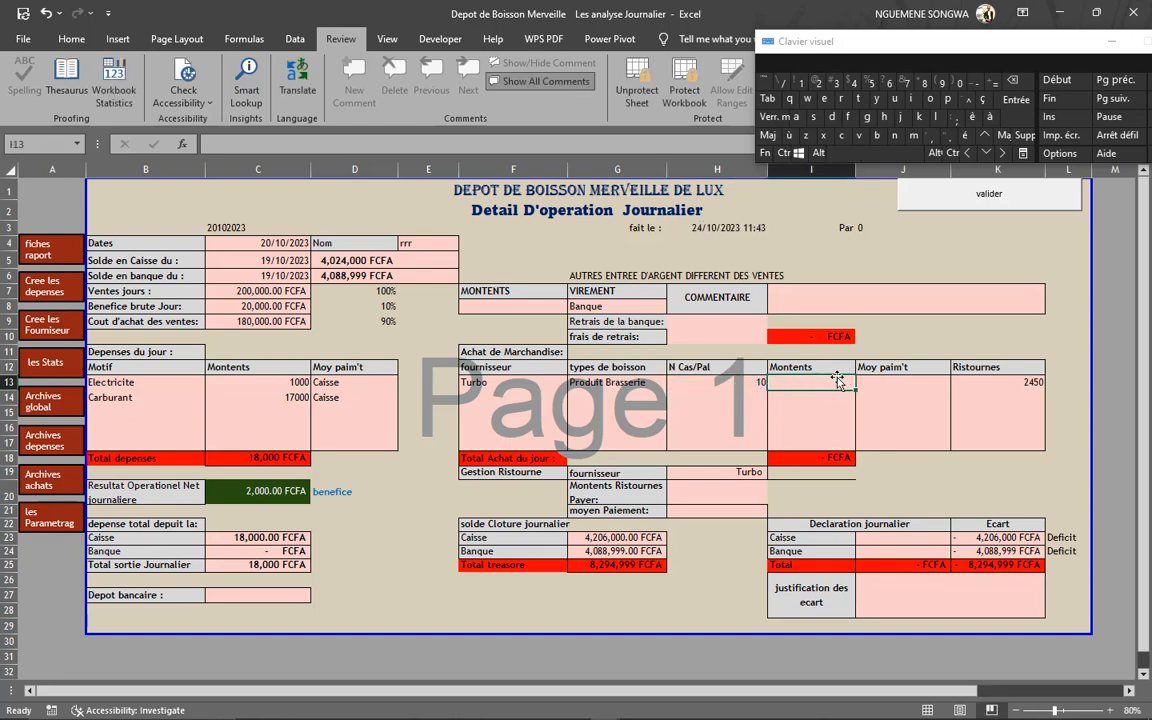
pyautogui.write('72000')
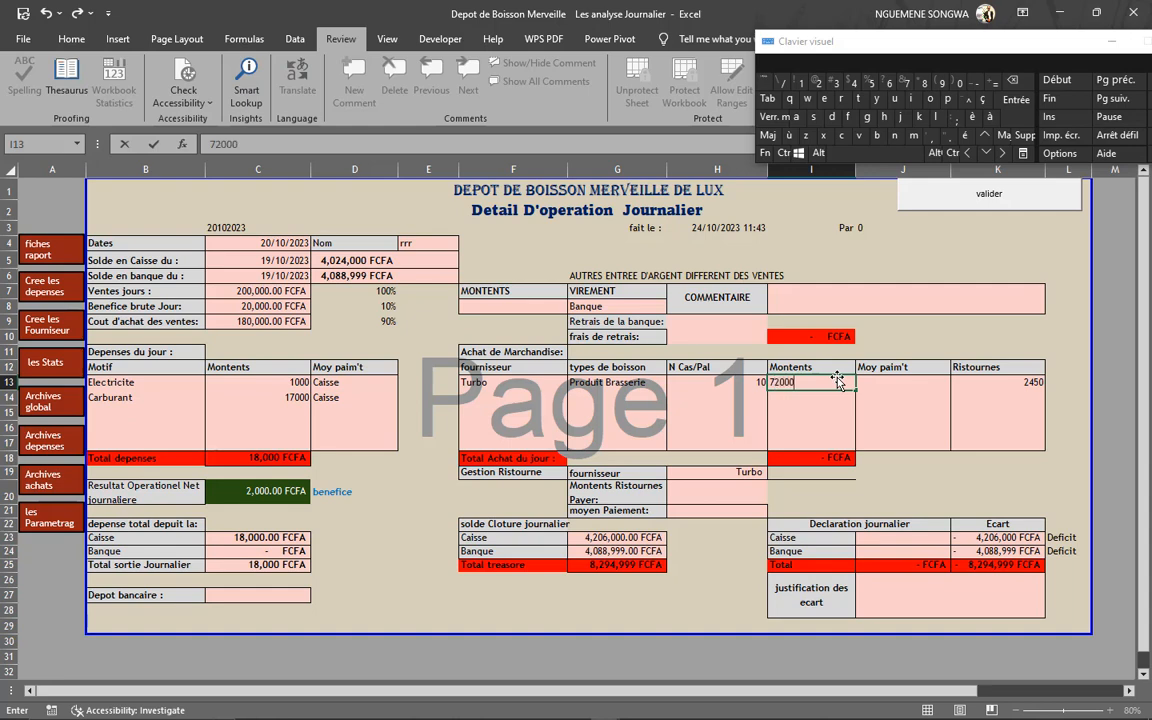
pyautogui.press('Tab')
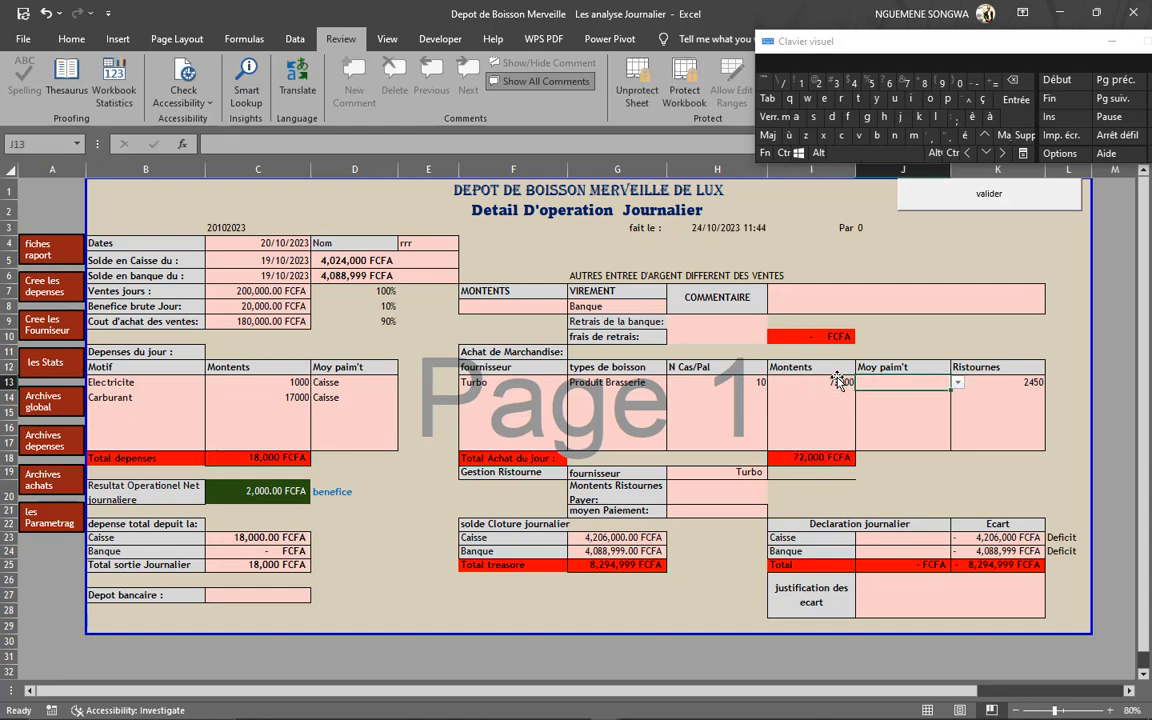
pyautogui.click(956, 384)
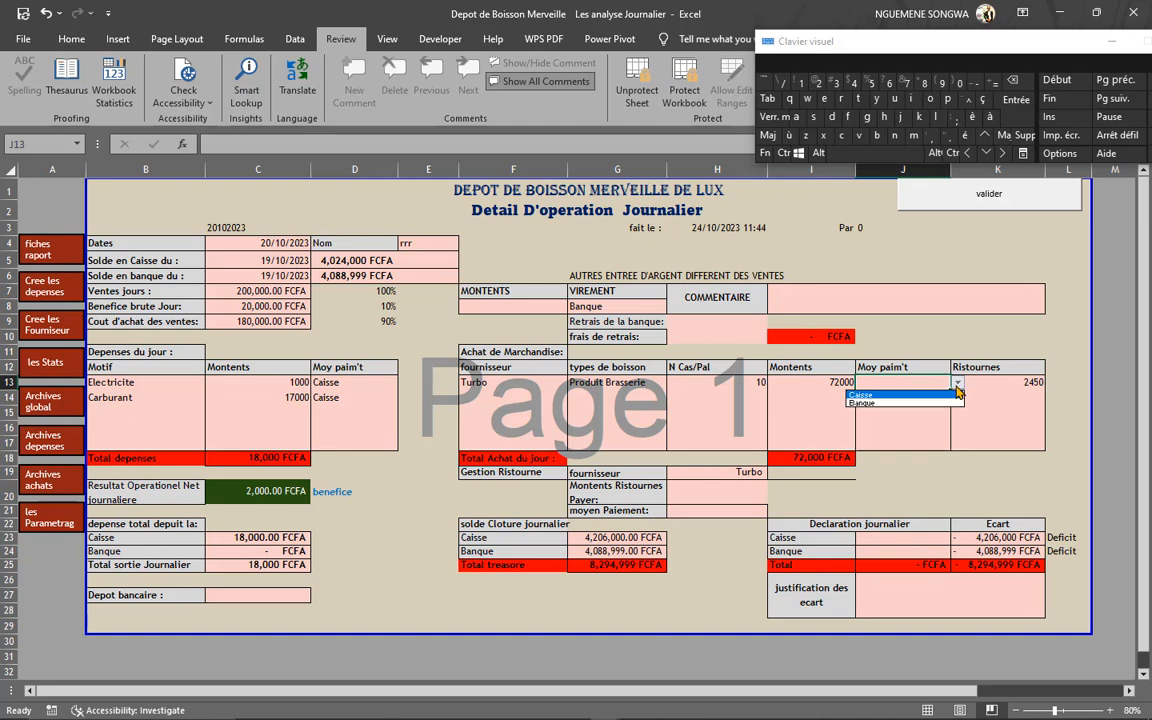
pyautogui.click(862, 395)
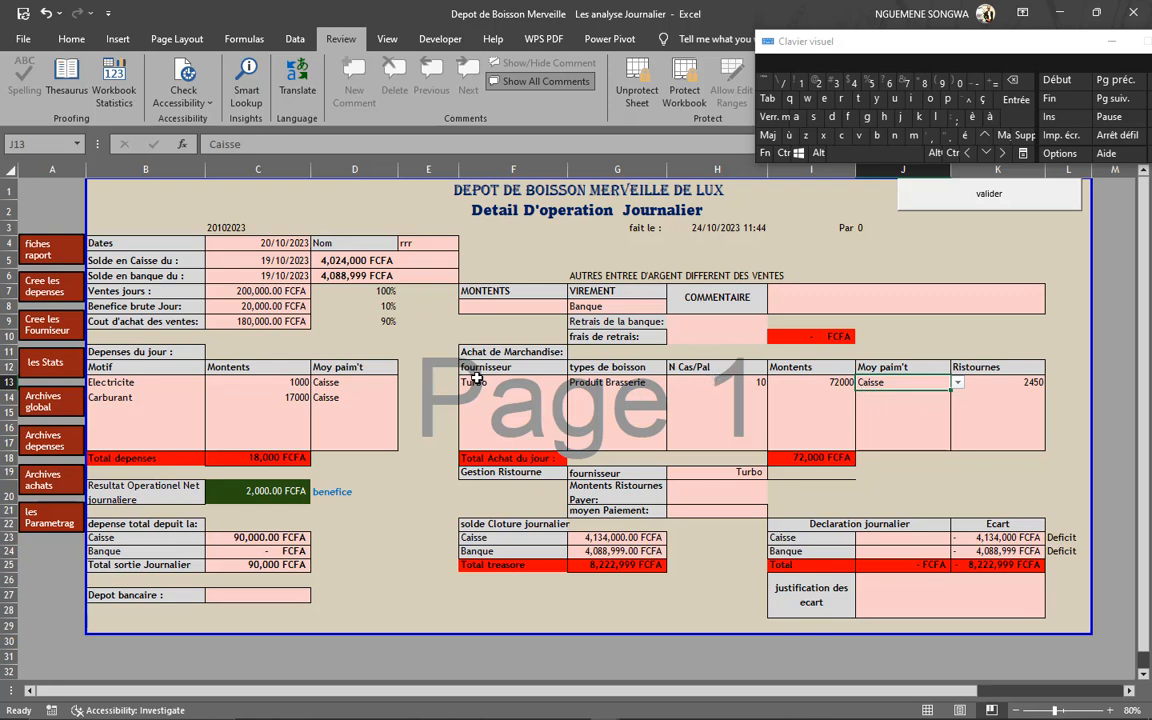
# Record a non-sales money entry of 100000 with its Virement set to Caisse
pyautogui.click(495, 305)
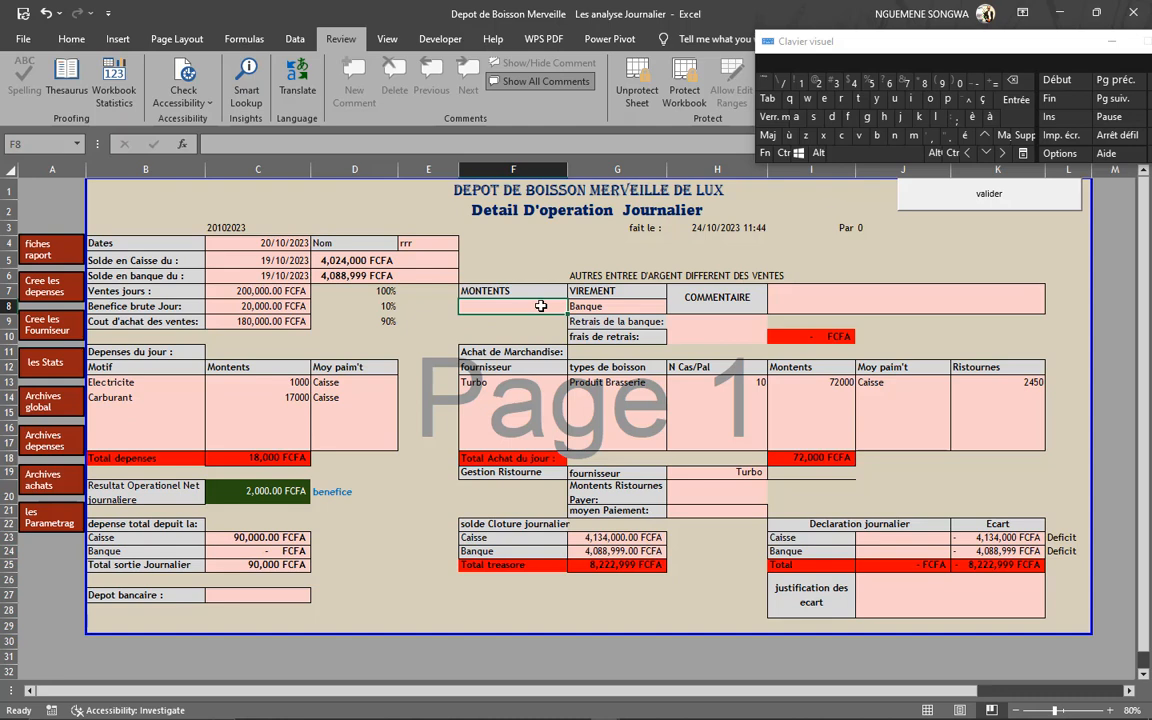
pyautogui.write('100000')
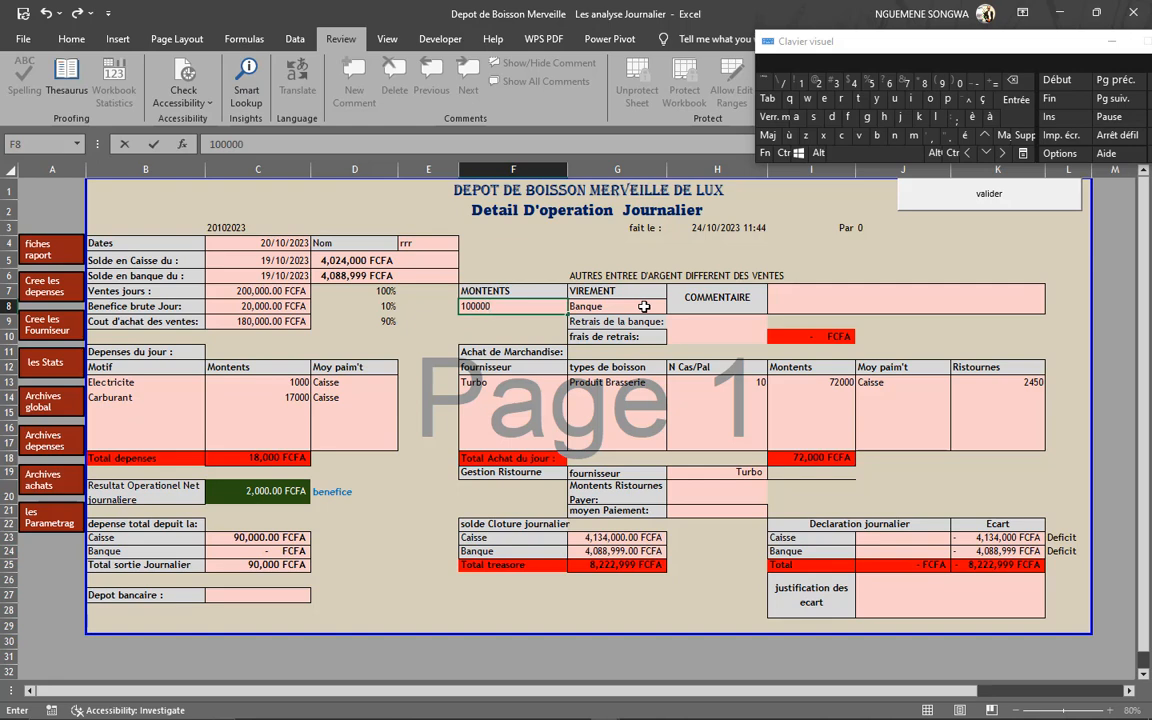
pyautogui.click(644, 307)
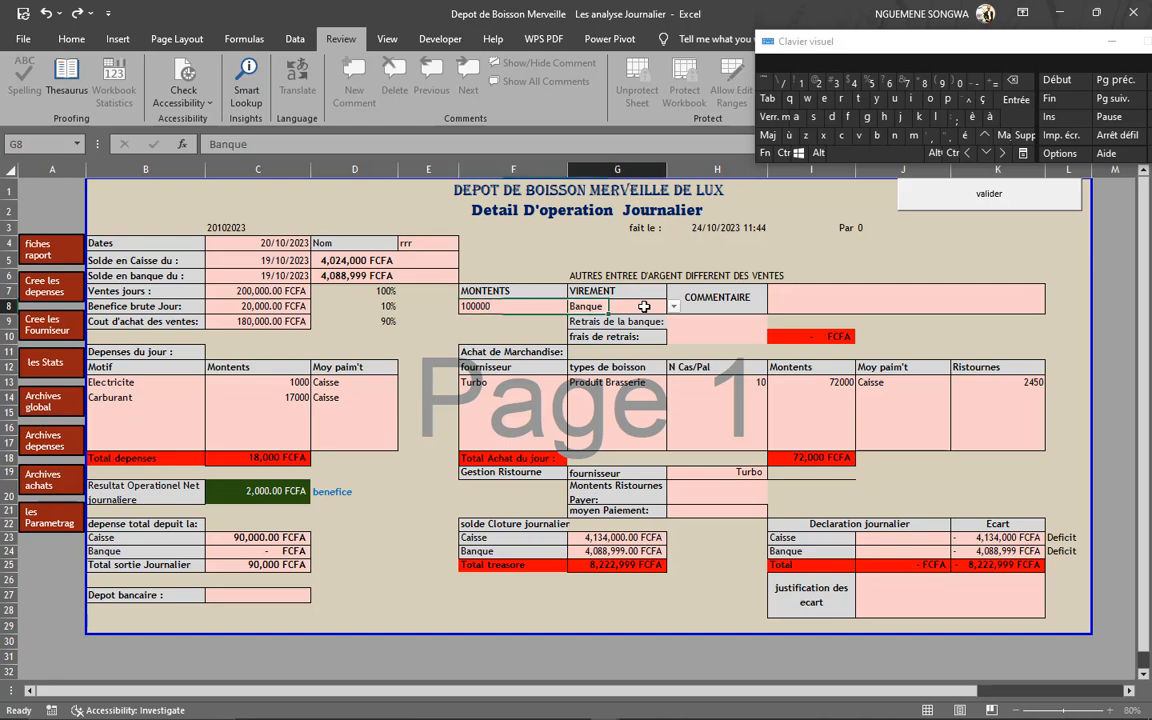
pyautogui.click(671, 310)
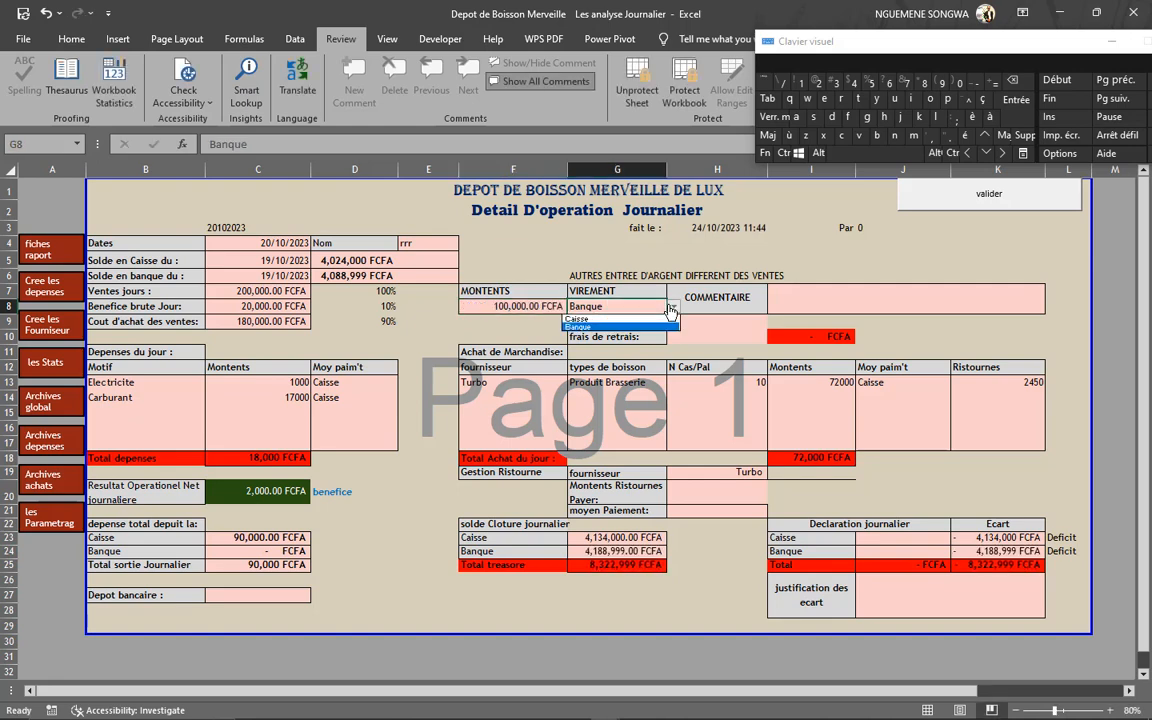
pyautogui.click(578, 318)
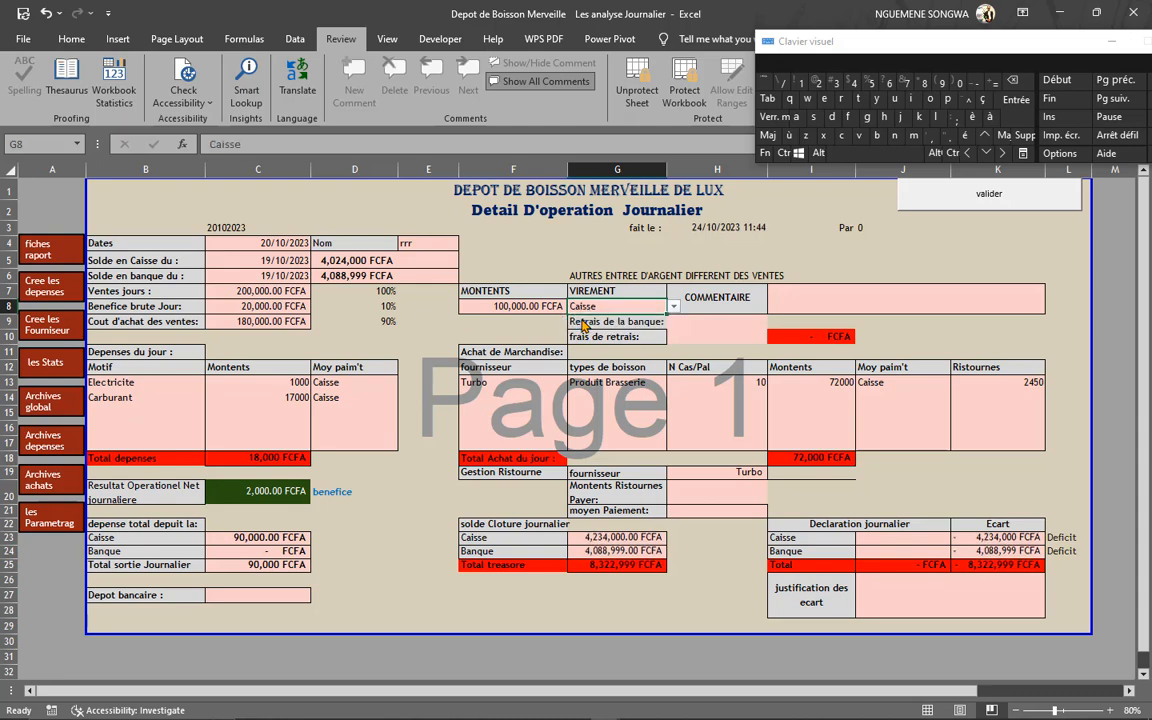
pyautogui.click(840, 292)
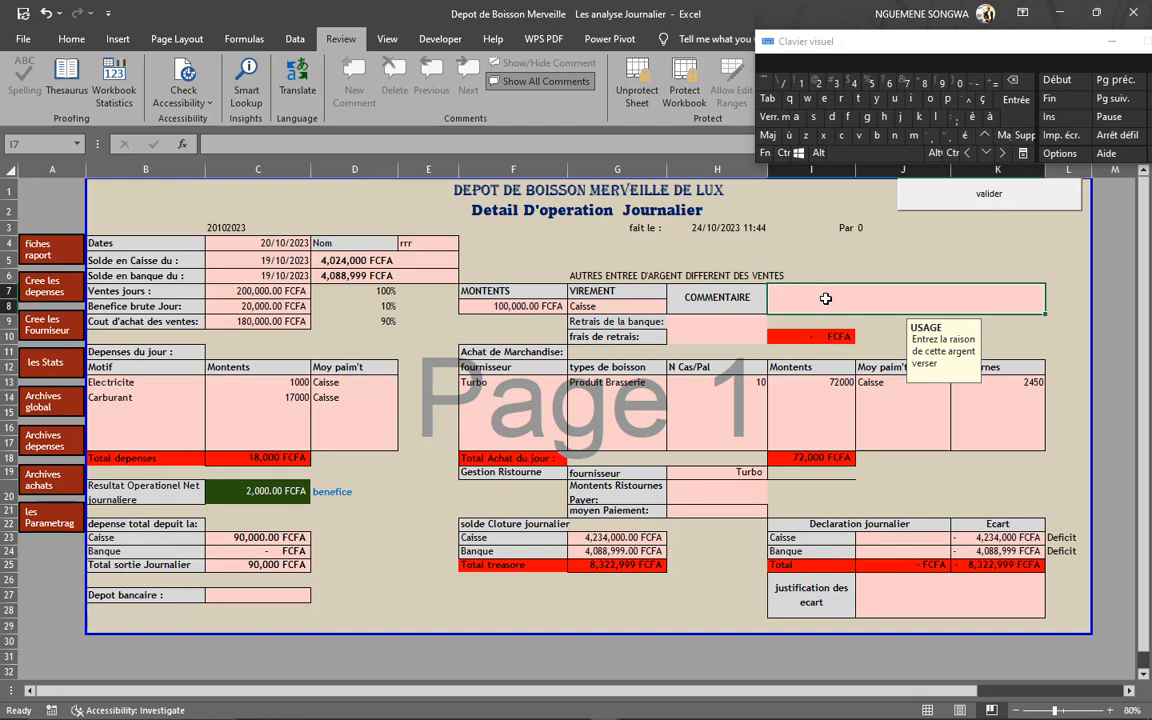
pyautogui.moveTo(500, 306)
pyautogui.mouseDown()
pyautogui.moveTo(621, 311)
pyautogui.moveTo(537, 306)
pyautogui.mouseUp()
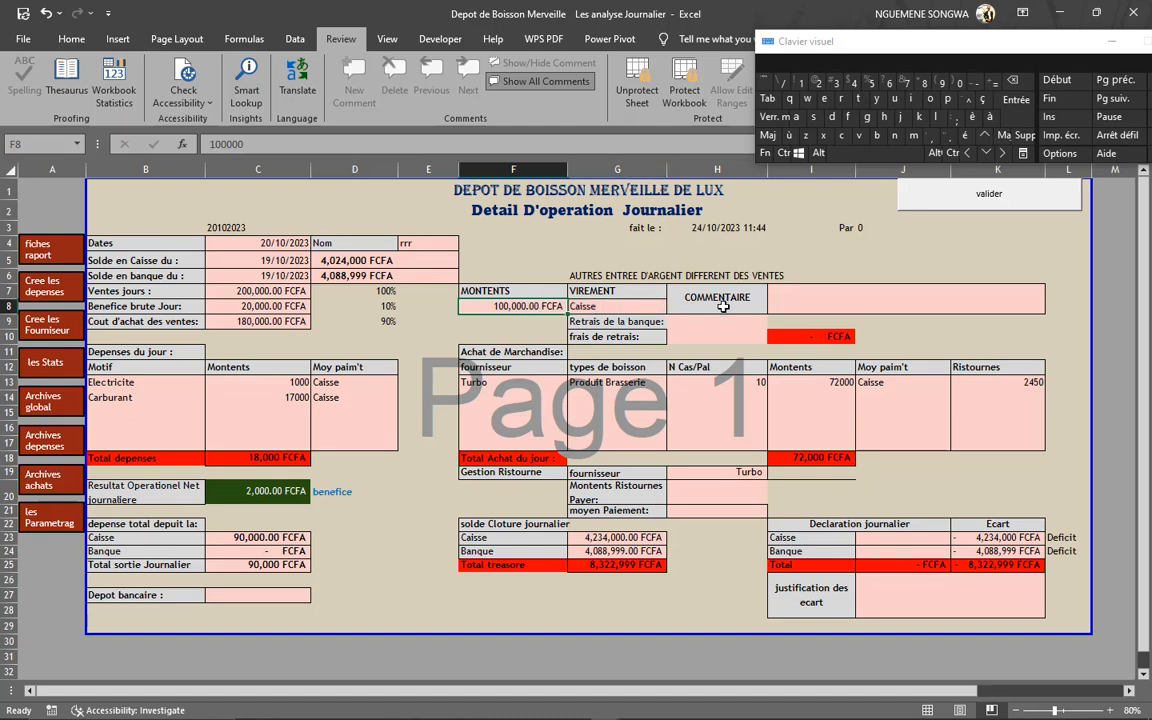
# Record a bank withdrawal of 1000000 with withdrawal fees of 20000
pyautogui.click(693, 326)
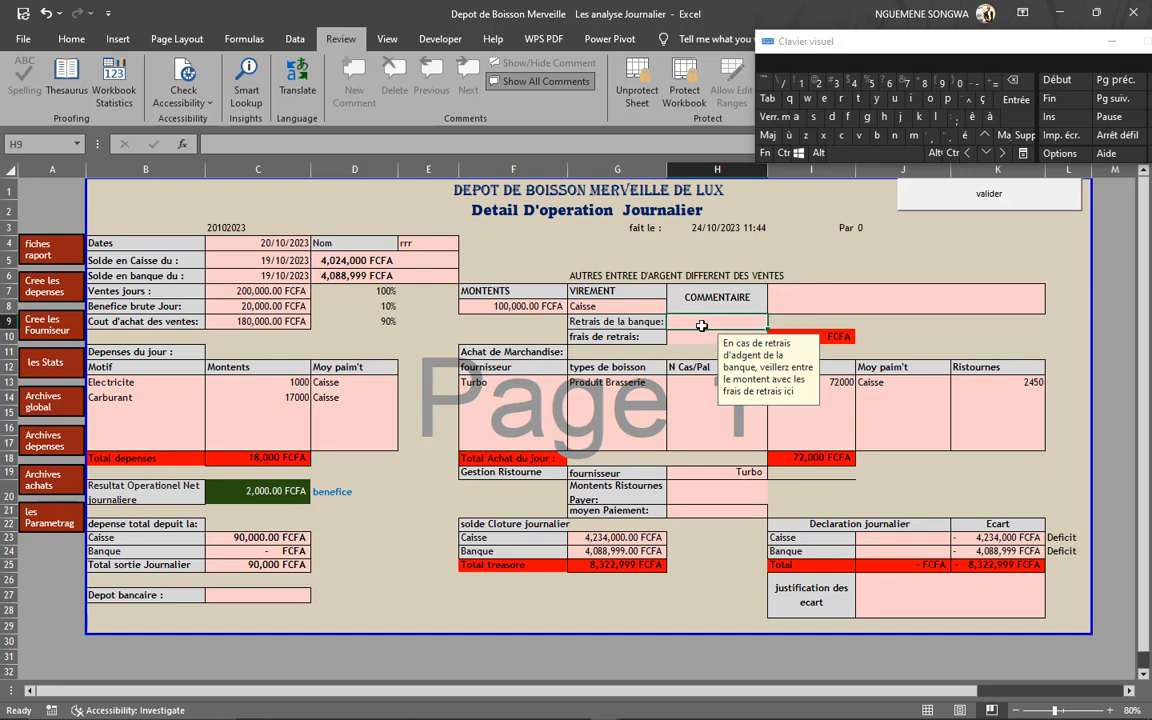
pyautogui.write('1000000')
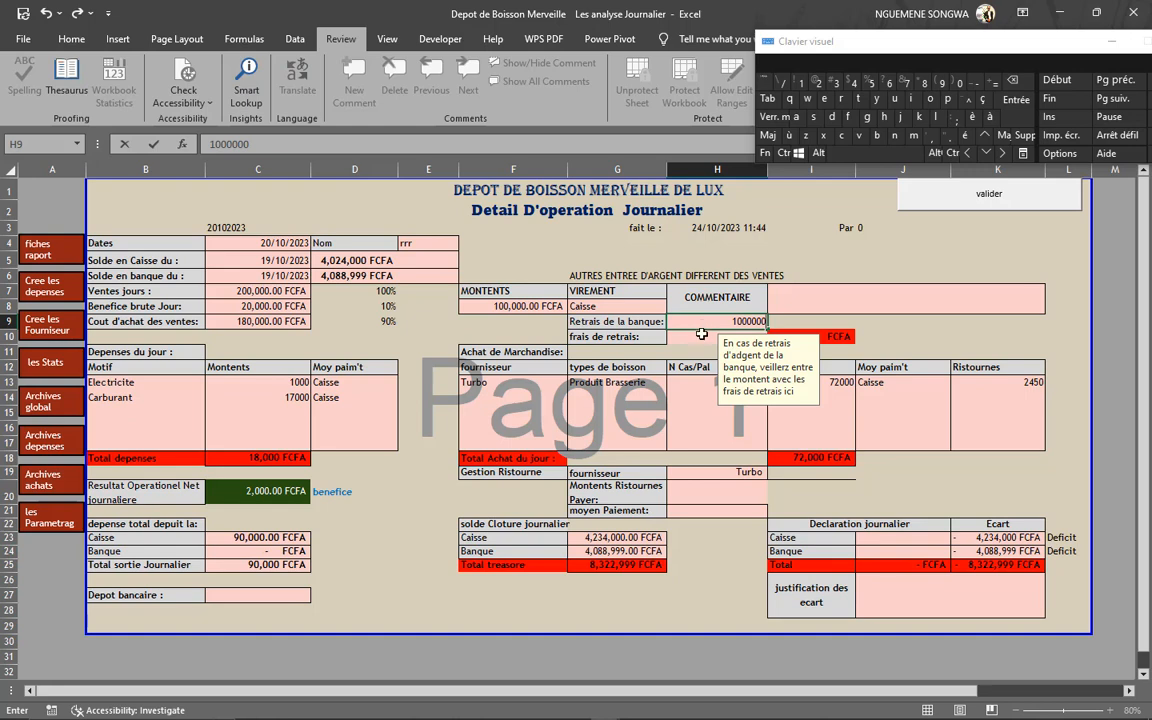
pyautogui.press('Return')
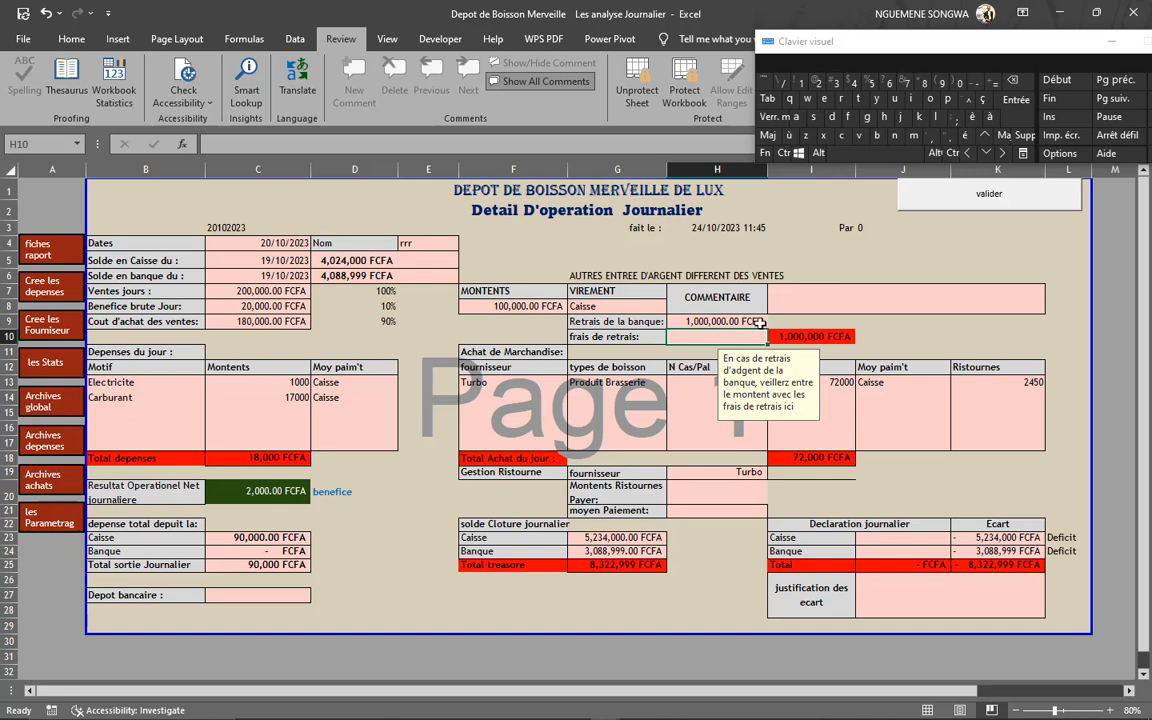
pyautogui.write('20000')
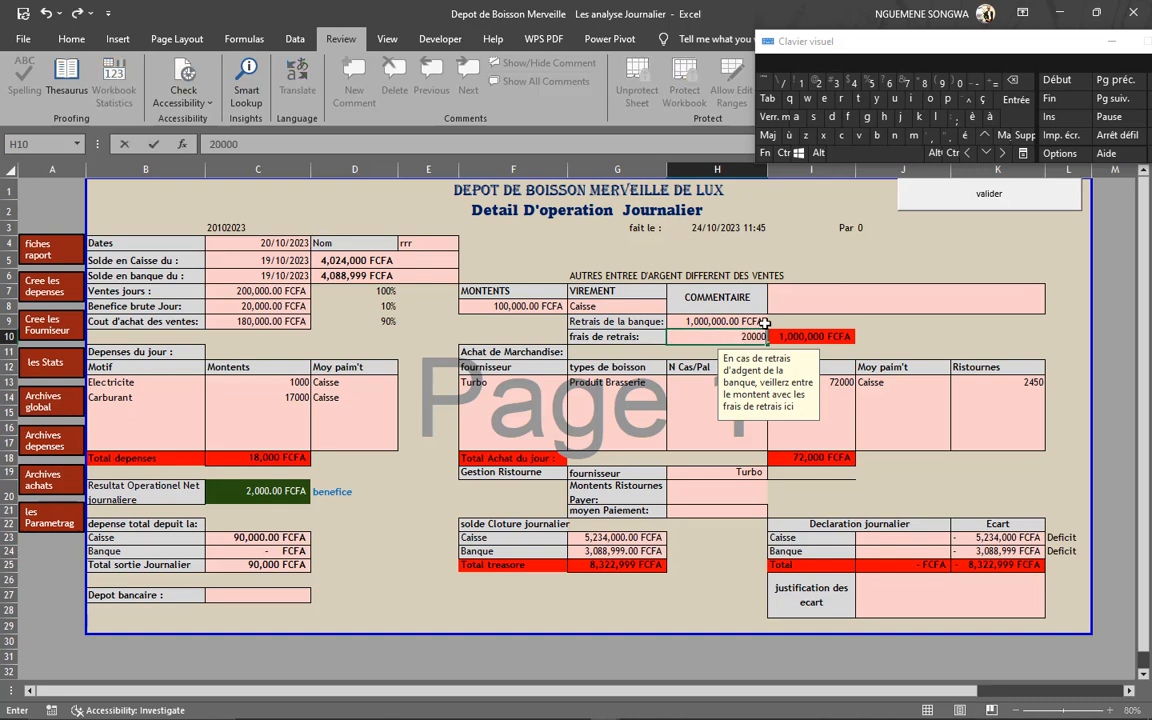
pyautogui.press('Tab')
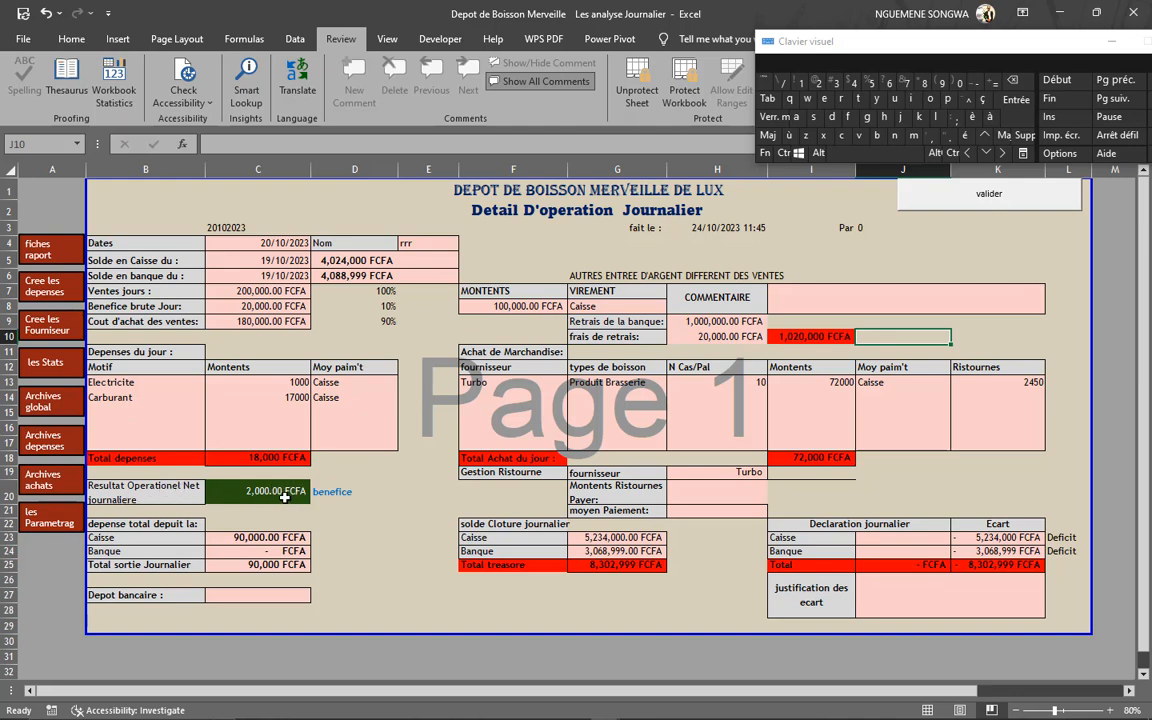
pyautogui.click(268, 310)
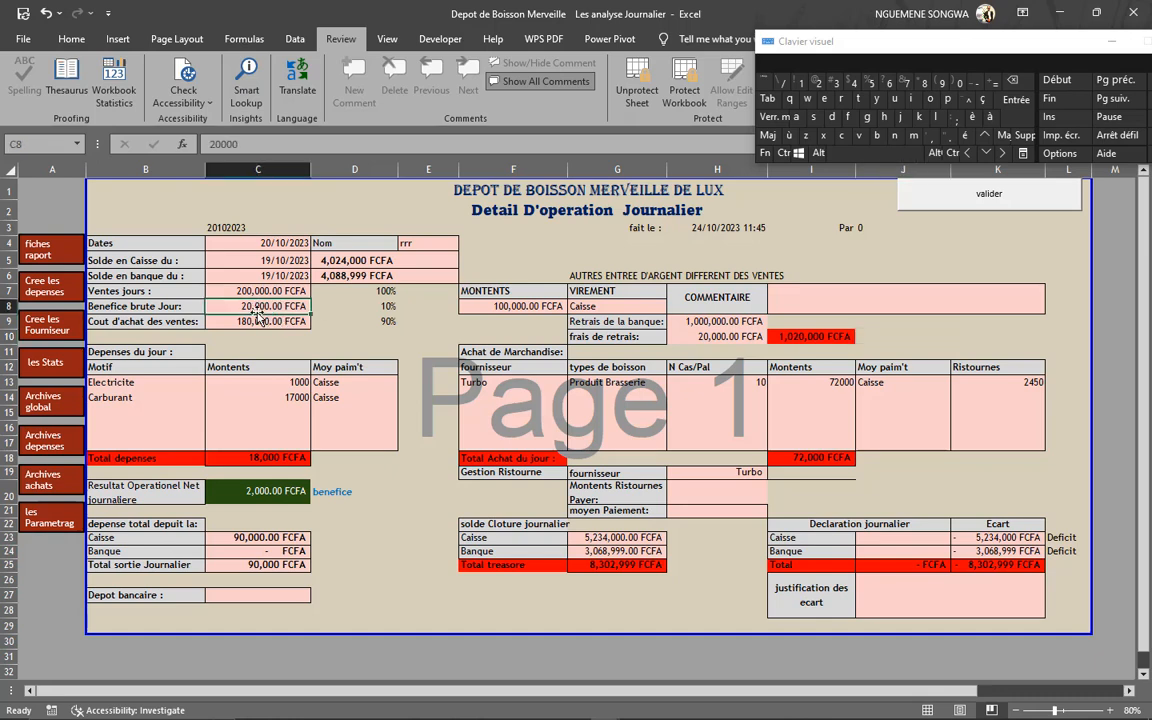
pyautogui.moveTo(262, 382); pyautogui.dragTo(277, 440)
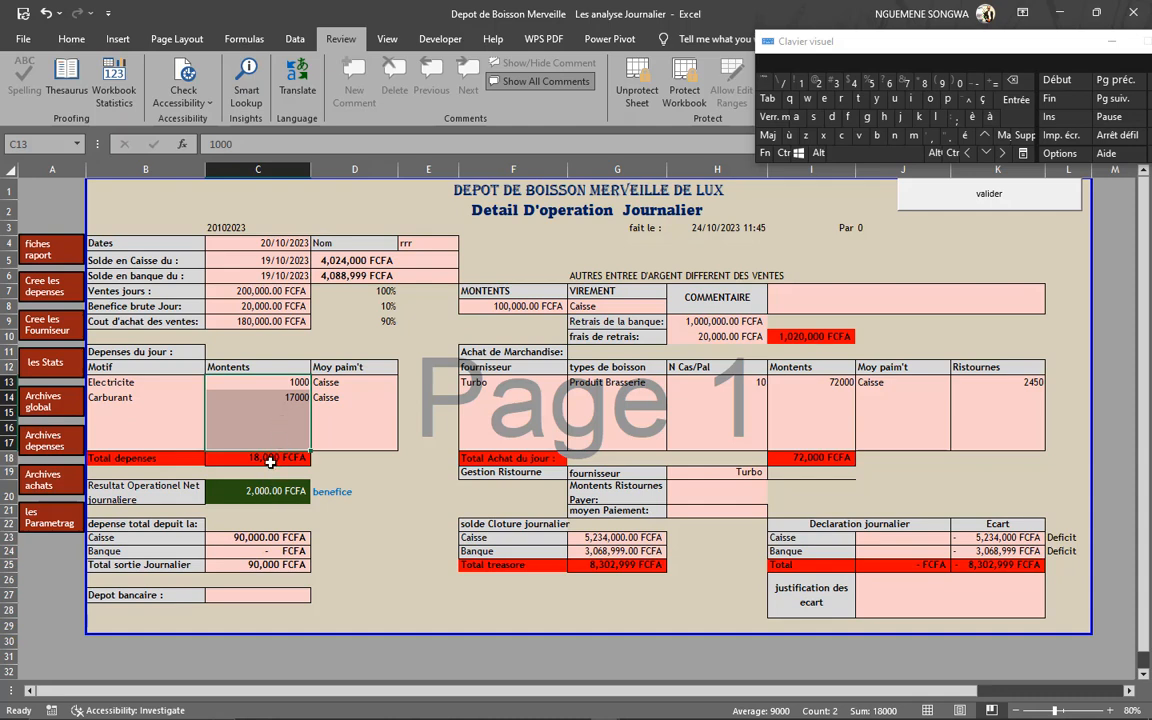
pyautogui.click(259, 306)
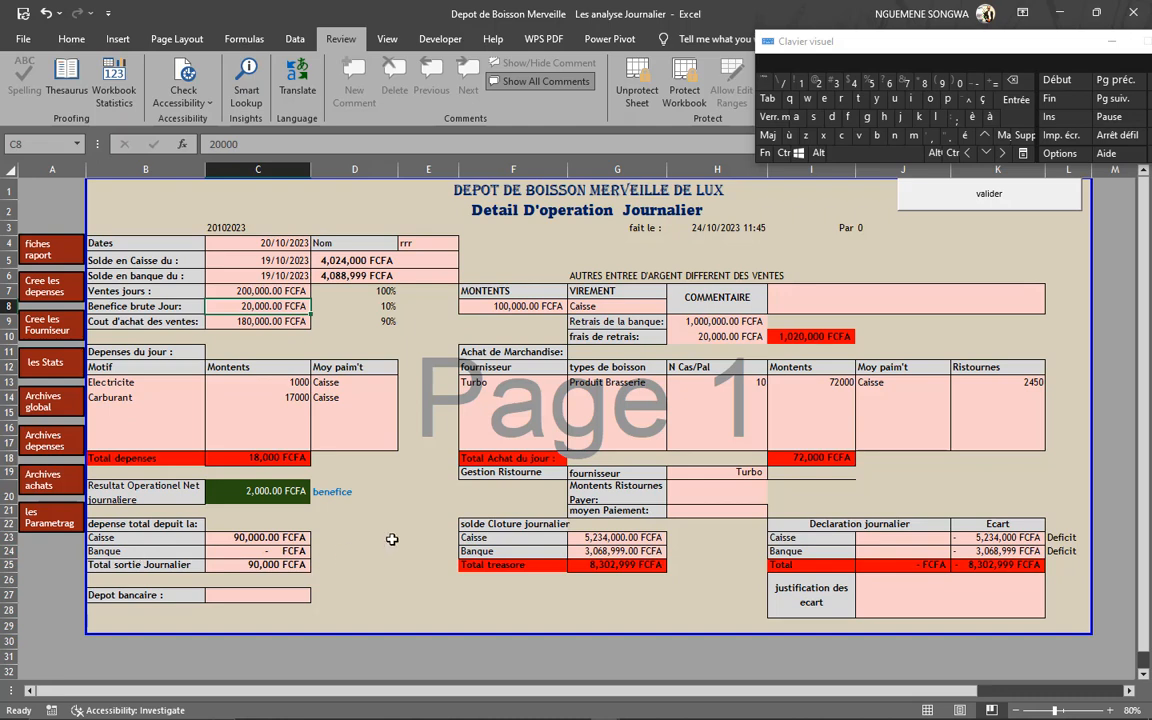
# Switch the Turbo purchase's payment method to Banque, and set it back to Caisse
pyautogui.click(941, 388)
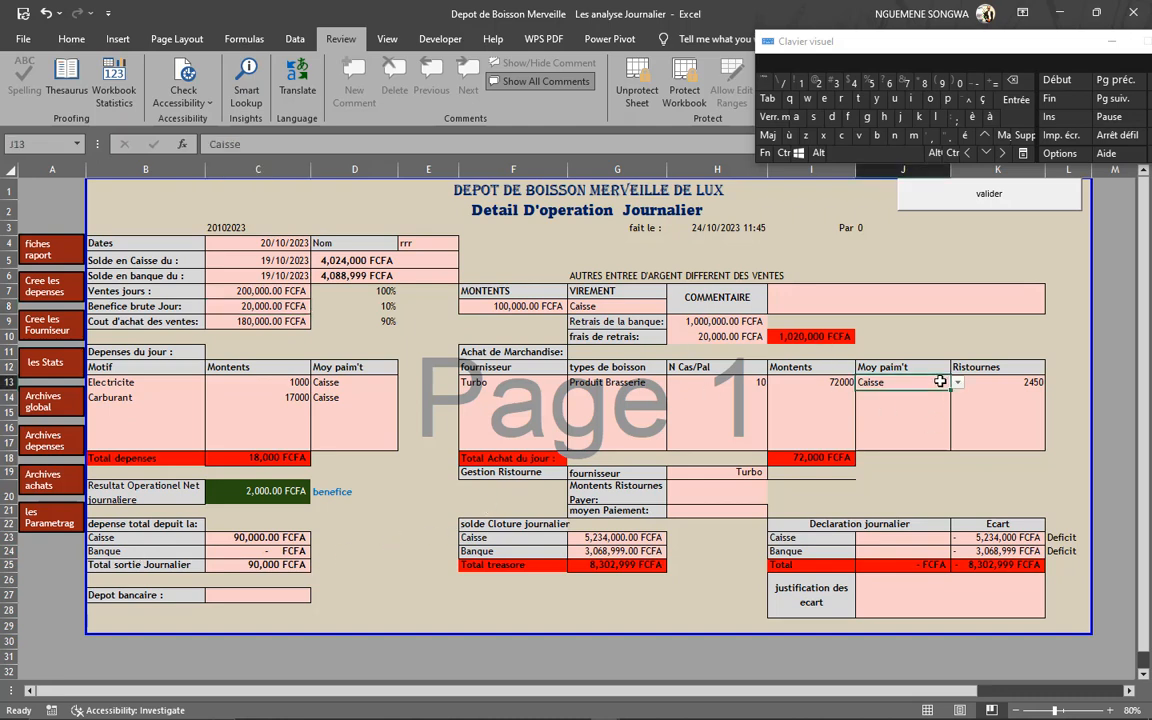
pyautogui.click(957, 383)
pyautogui.click(918, 403)
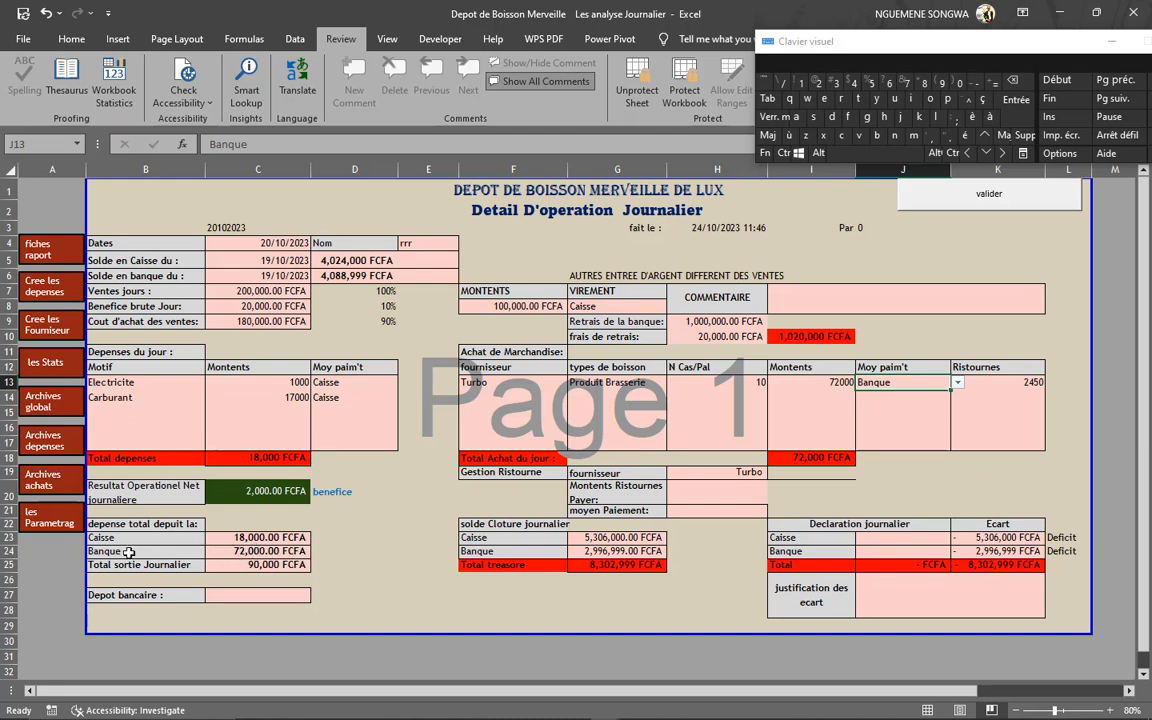
pyautogui.click(957, 383)
pyautogui.click(918, 401)
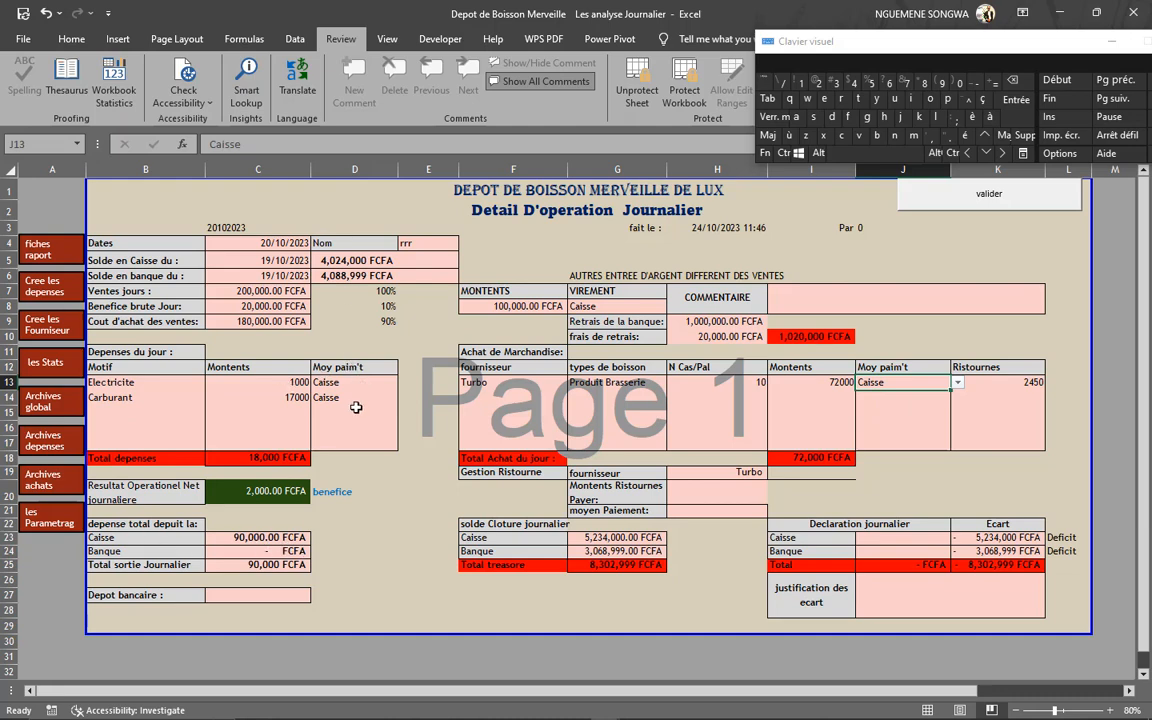
# Enter a bank deposit of 2000000 in the Depot bancaire field
pyautogui.click(259, 599)
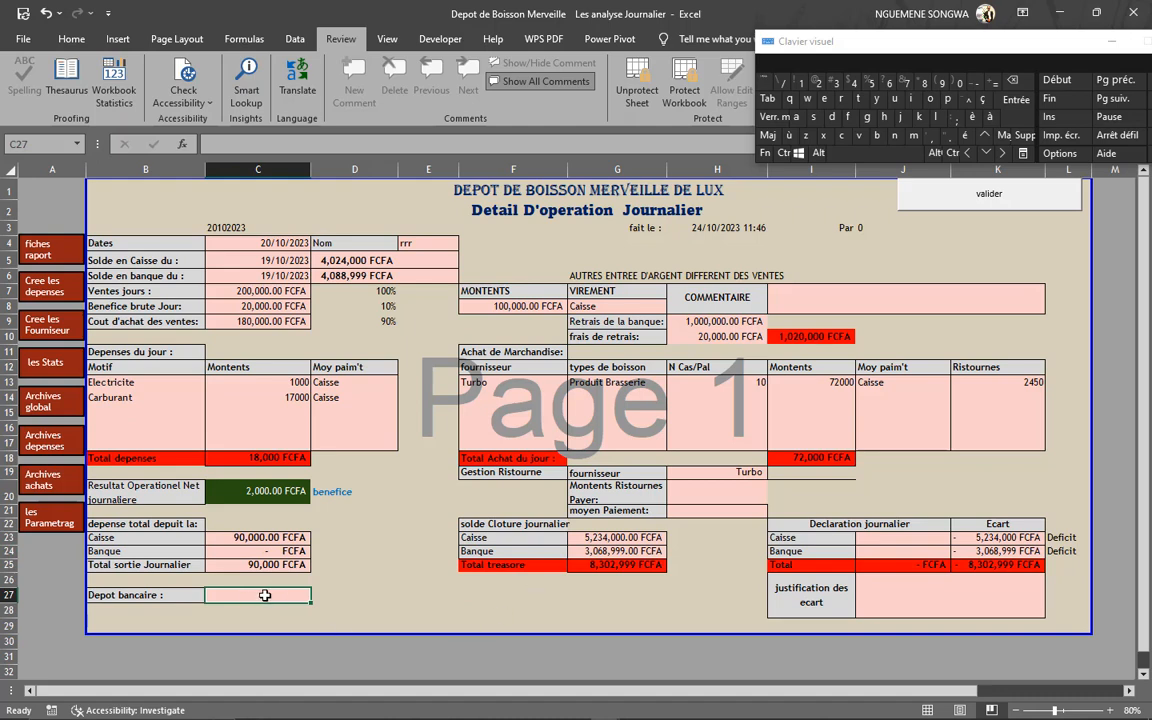
pyautogui.write('2000000')
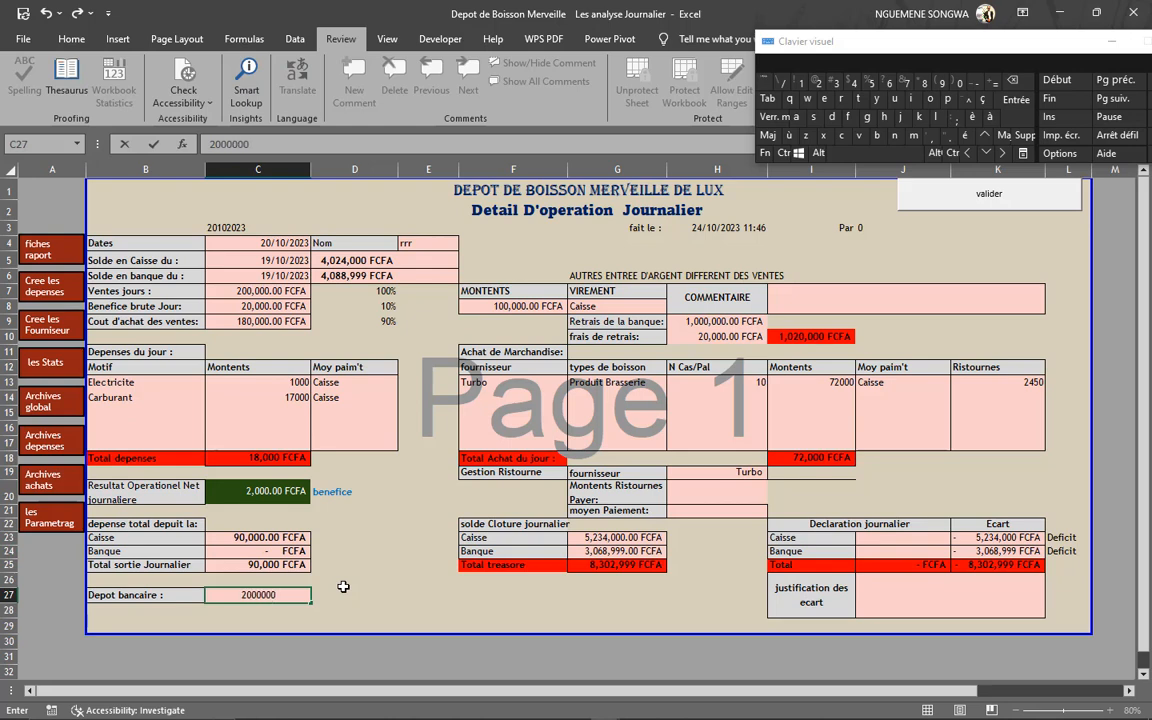
pyautogui.click(343, 588)
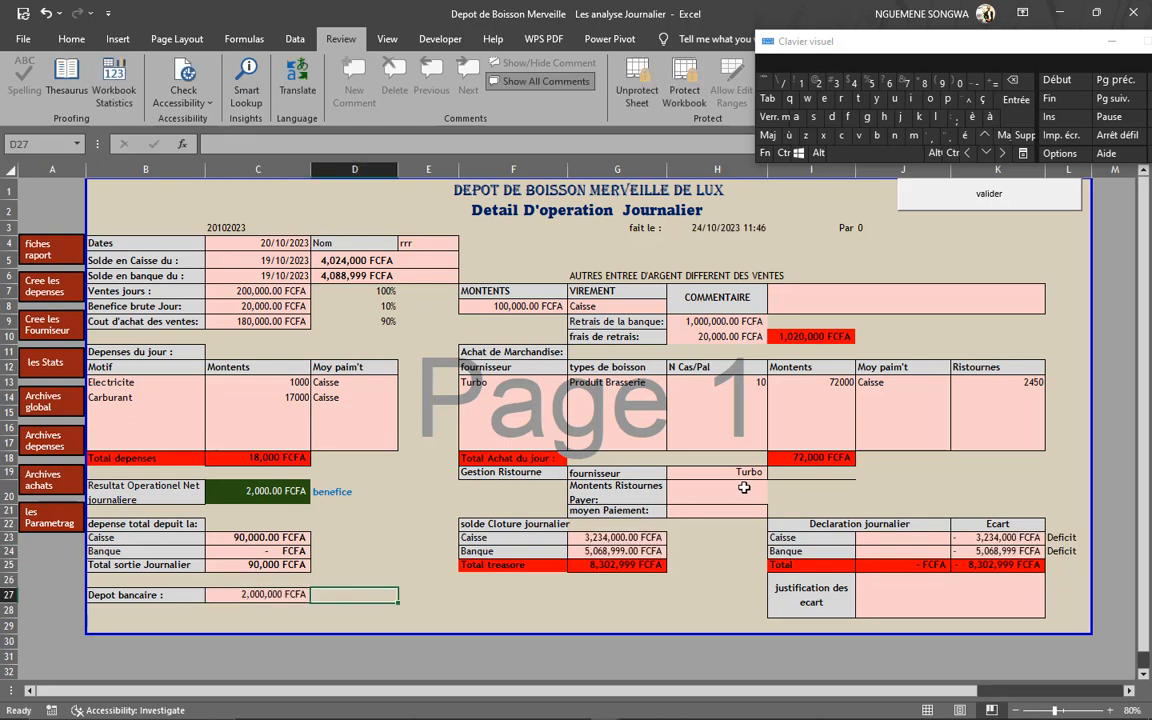
# Set the supplier (fournisseur) in the Gestion Ristourne section to mak
pyautogui.click(505, 472)
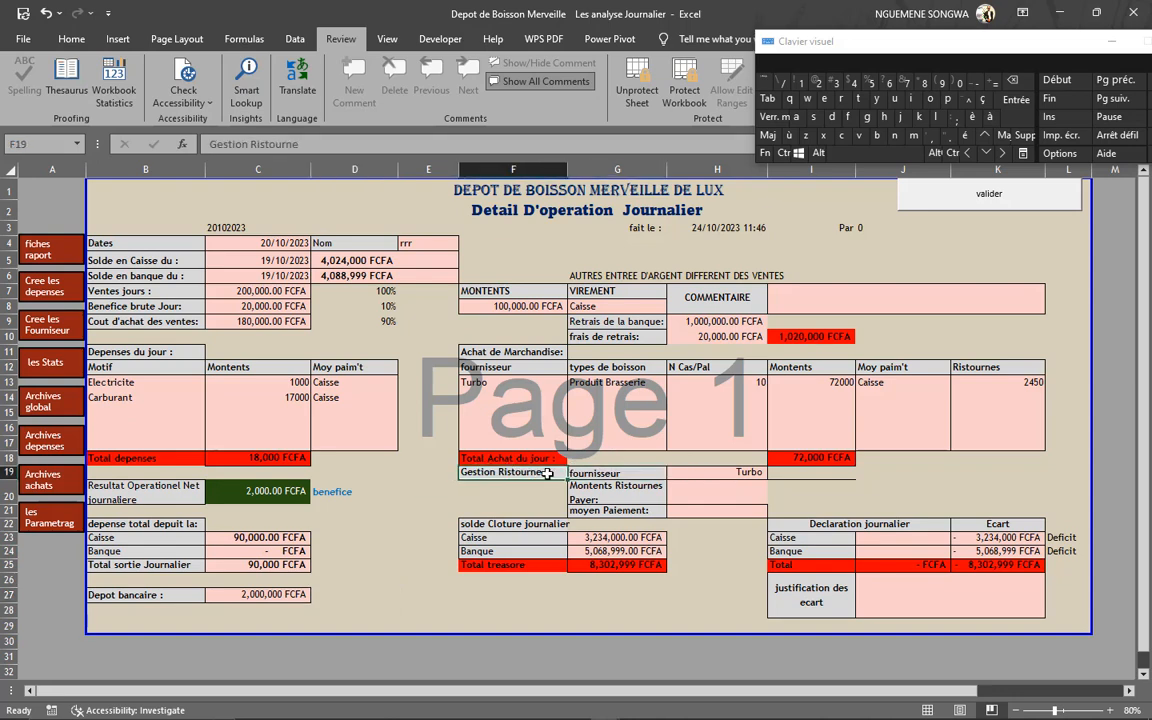
pyautogui.click(398, 334)
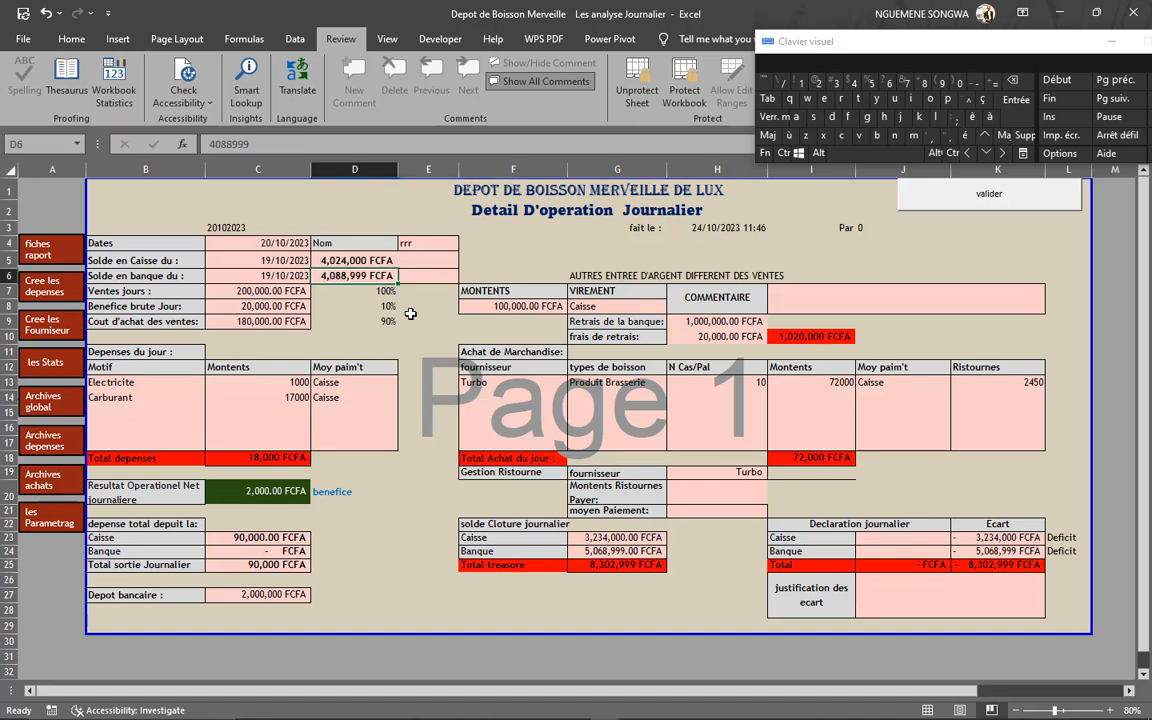
pyautogui.click(628, 474)
pyautogui.click(725, 473)
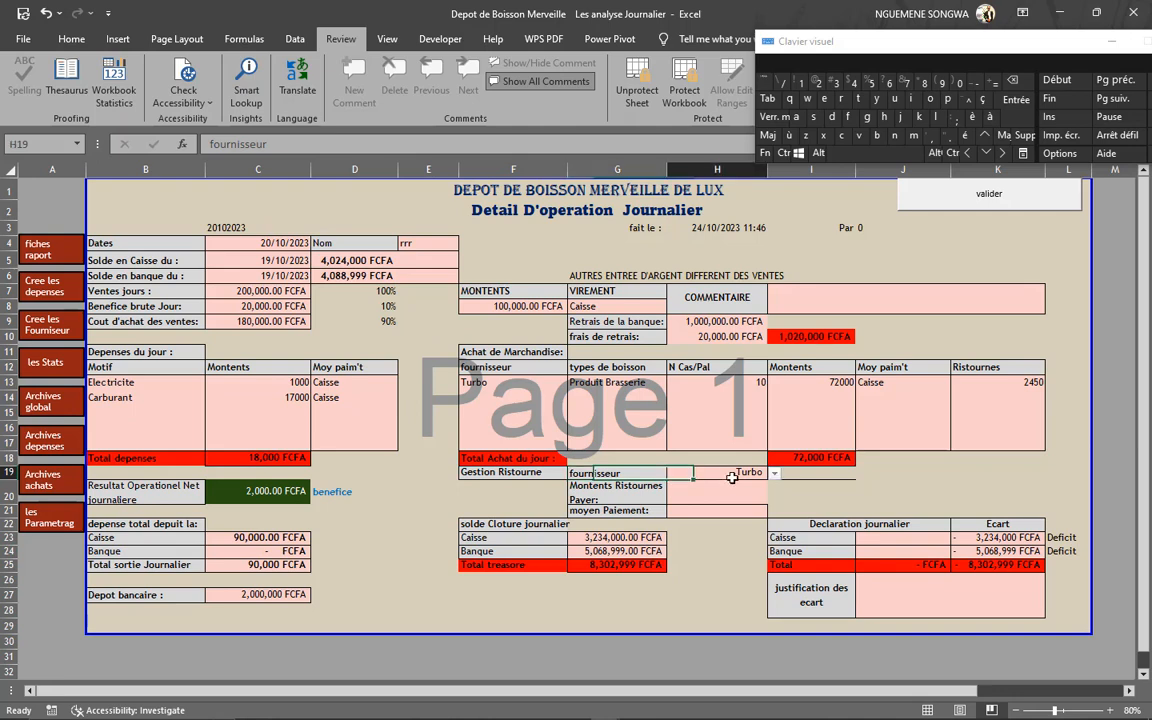
pyautogui.click(775, 473)
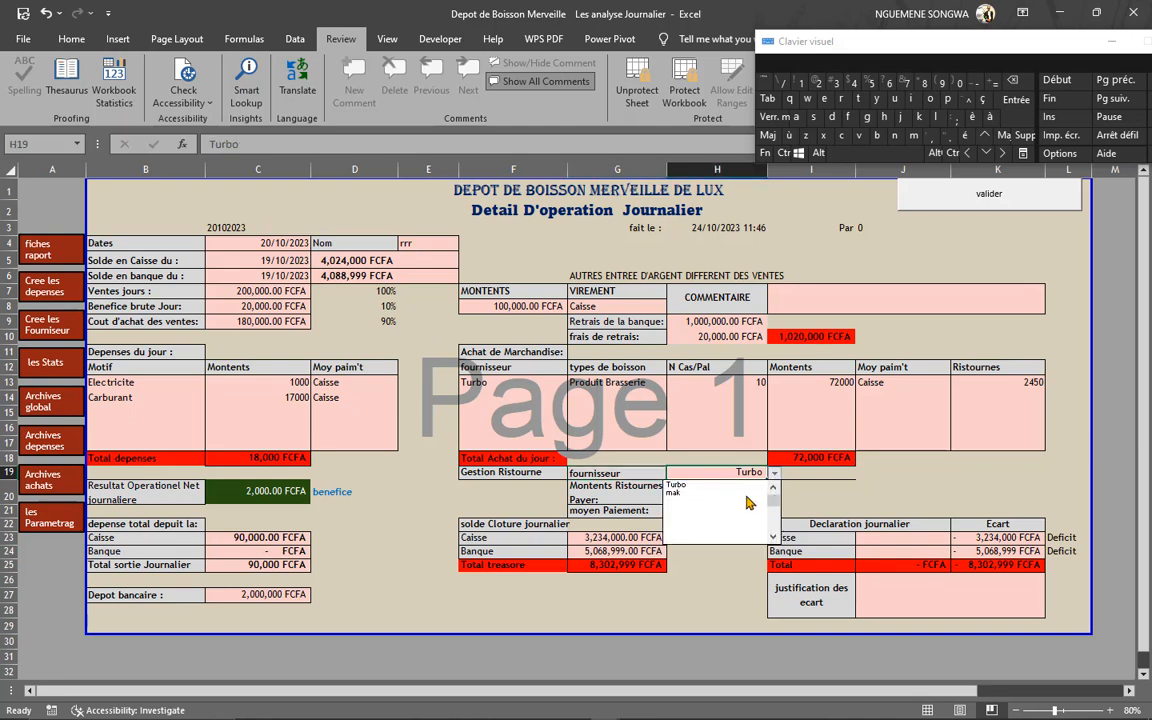
pyautogui.click(722, 492)
# Enter 200000 as Montents Ristournes Payer and set its moyen Paiement to Caisse
pyautogui.click(723, 491)
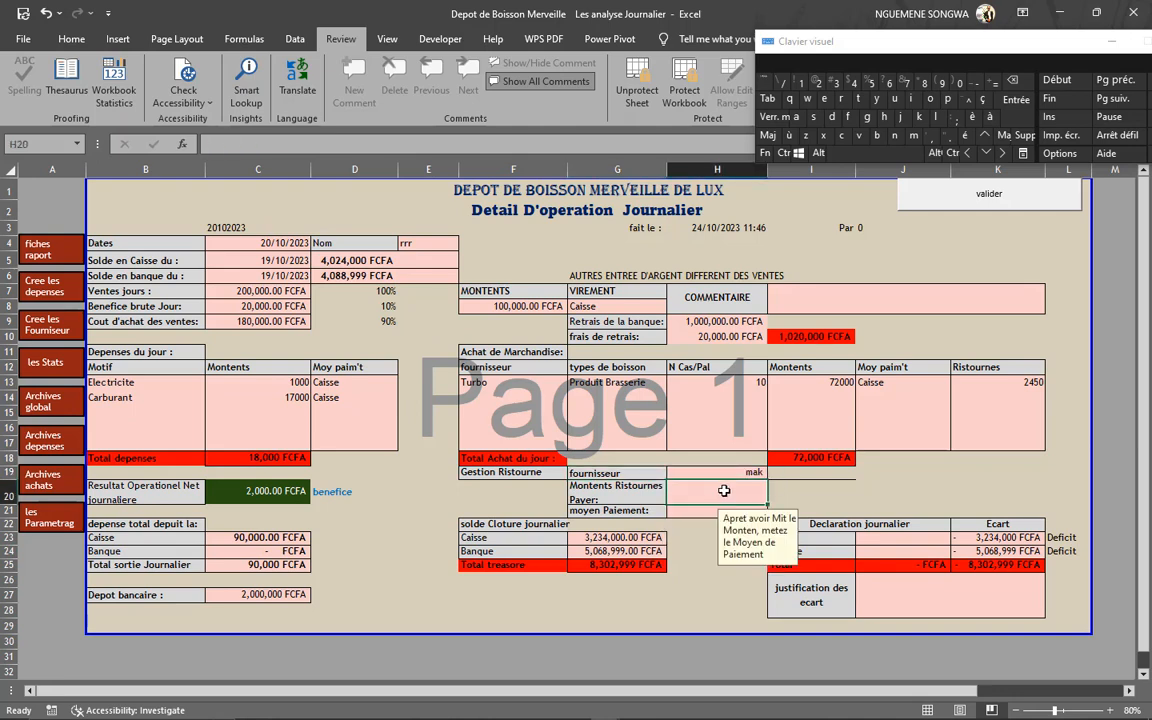
pyautogui.write('200000')
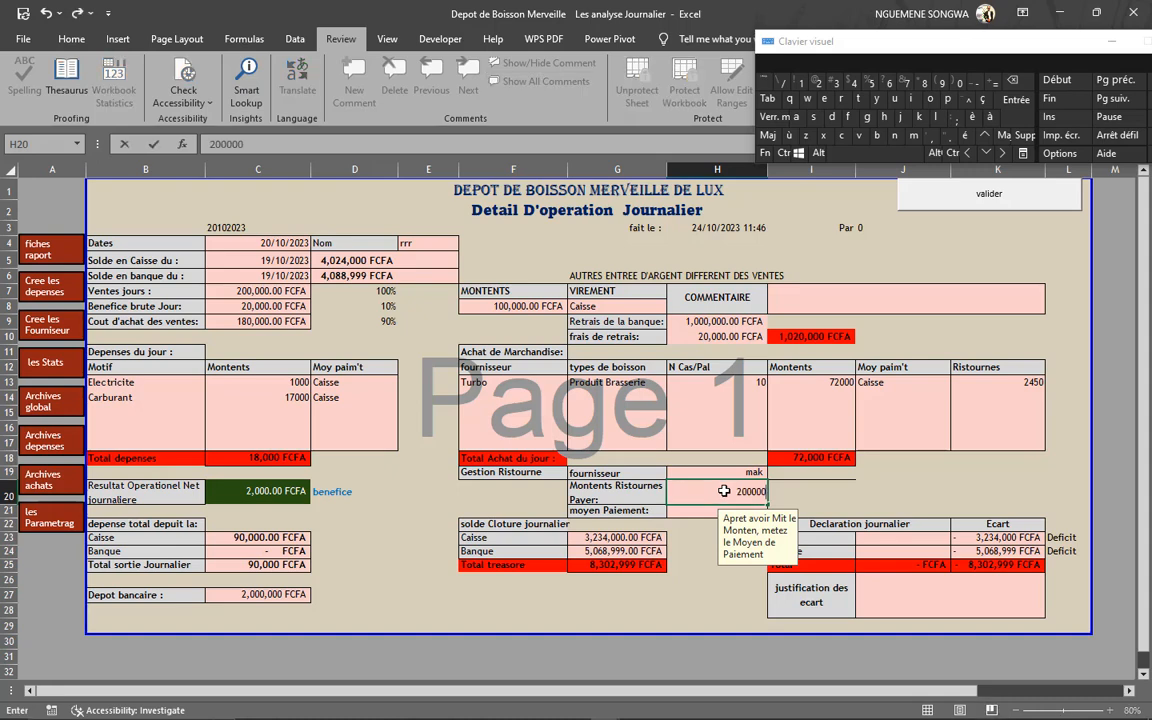
pyautogui.write(',000')
pyautogui.click(712, 511)
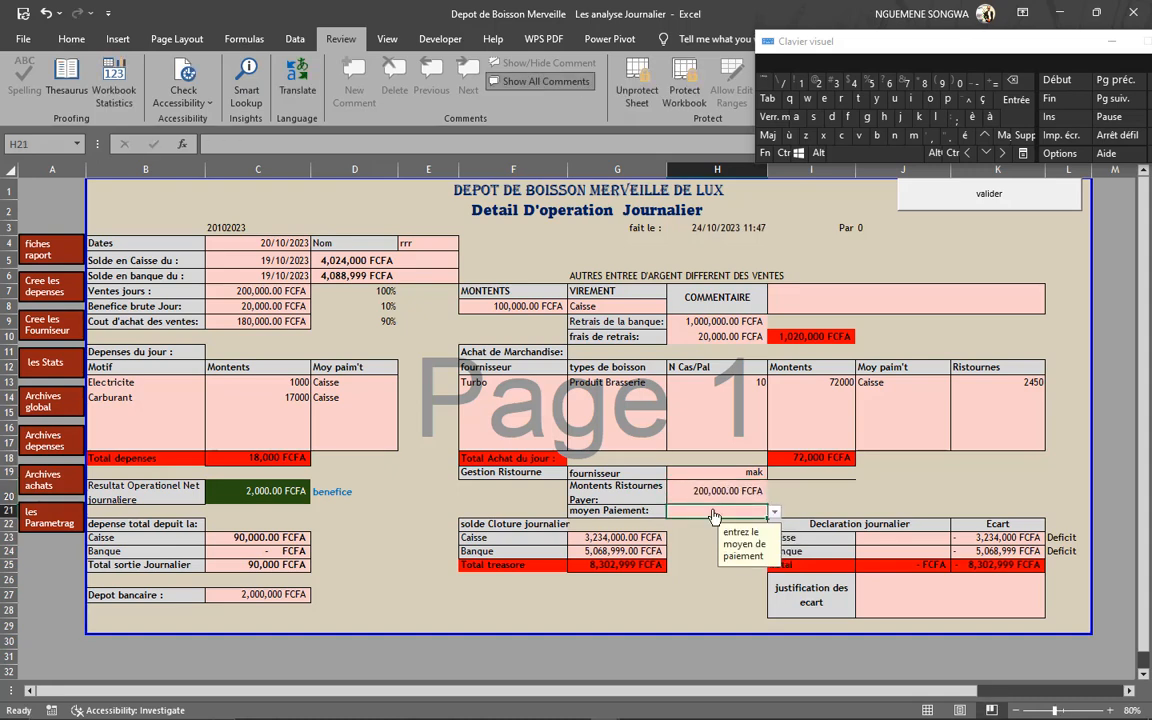
pyautogui.click(774, 512)
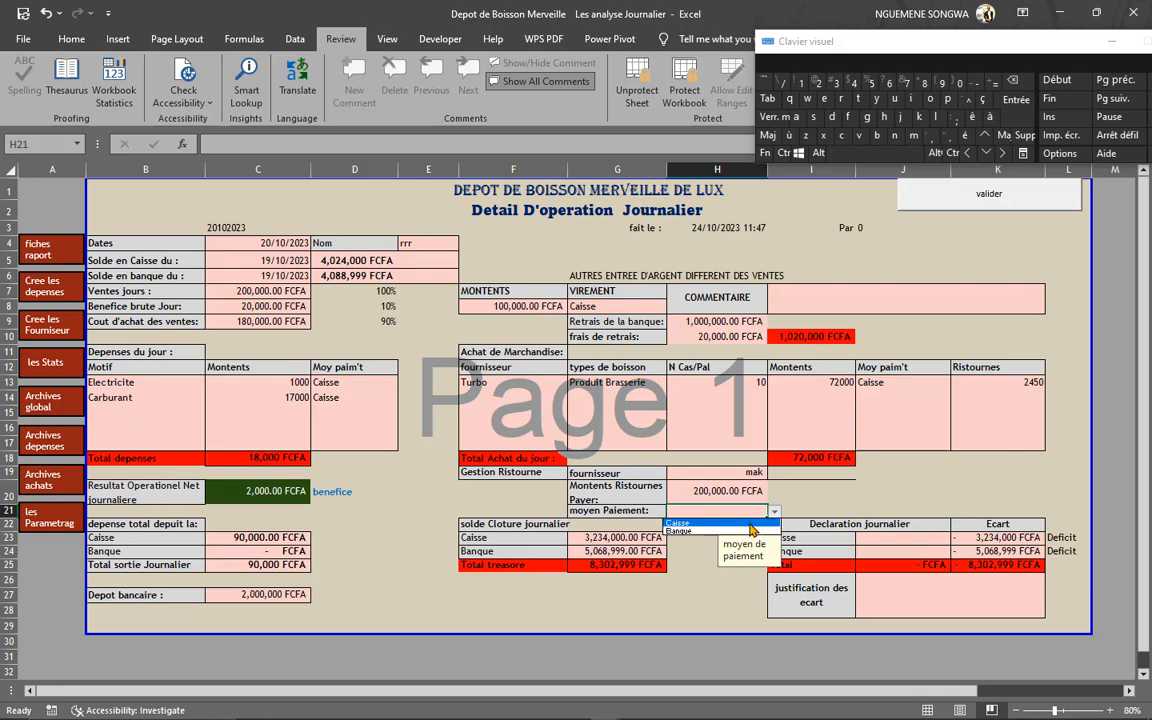
pyautogui.click(750, 524)
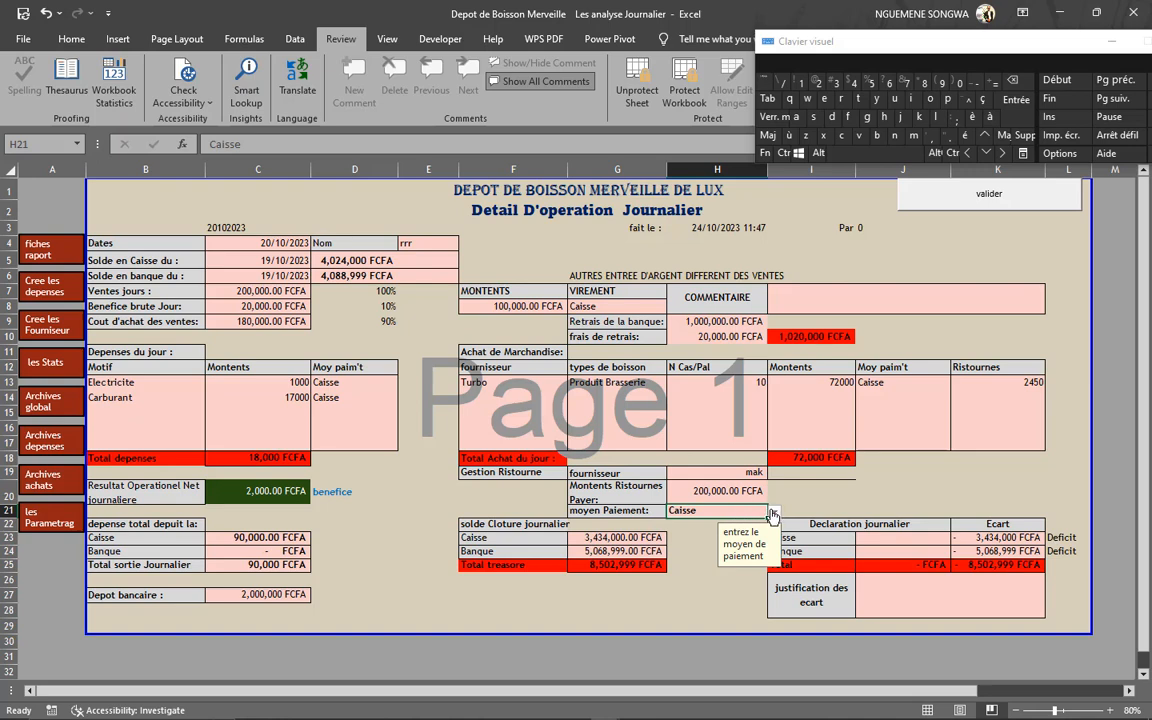
# Enter 3430000 as the Caisse amount in the Declaration journalier section
pyautogui.click(495, 526)
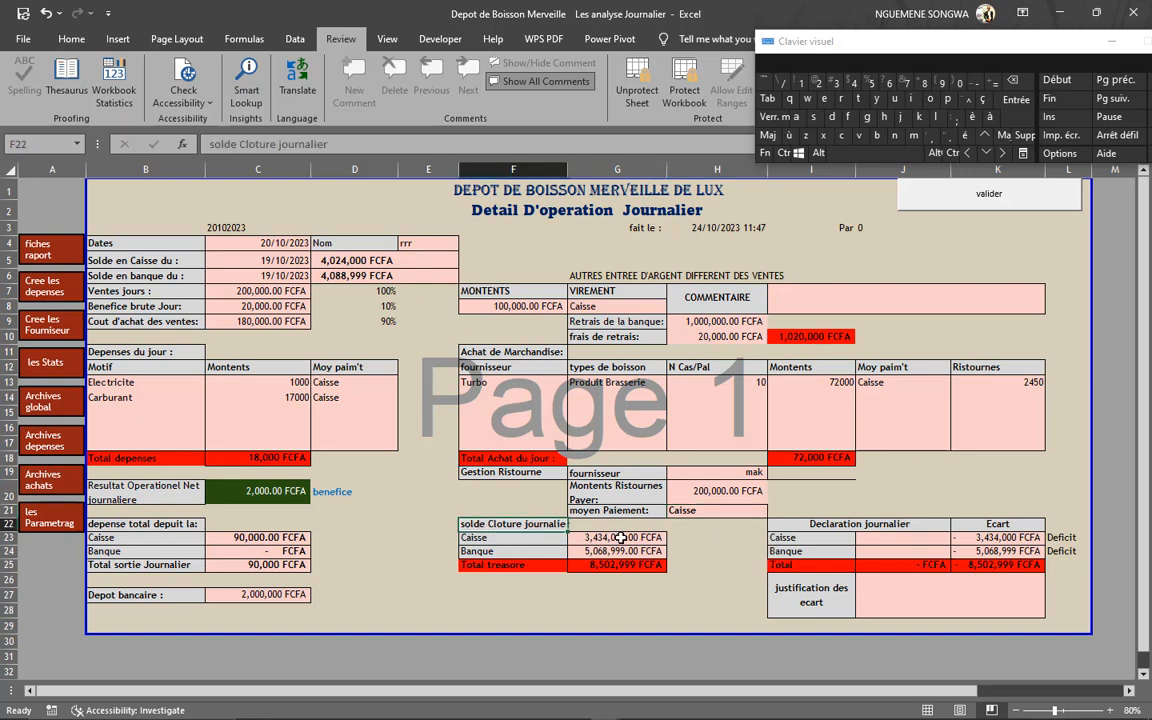
pyautogui.click(42, 280)
pyautogui.click(907, 539)
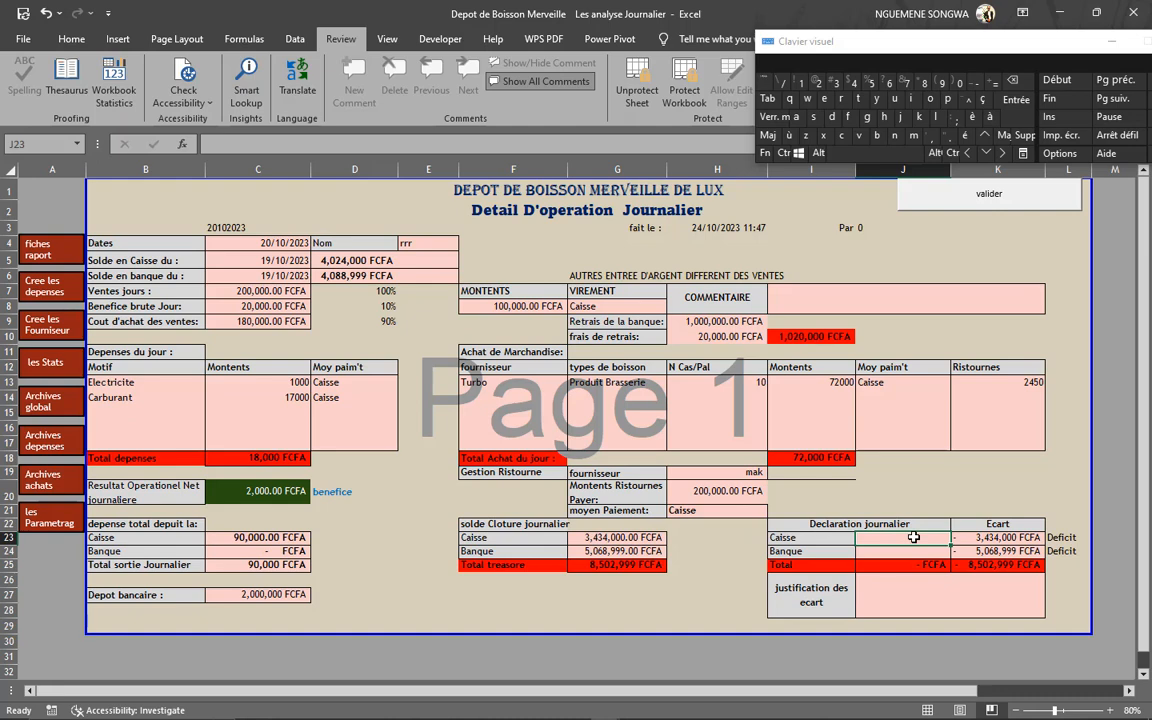
pyautogui.write('34')
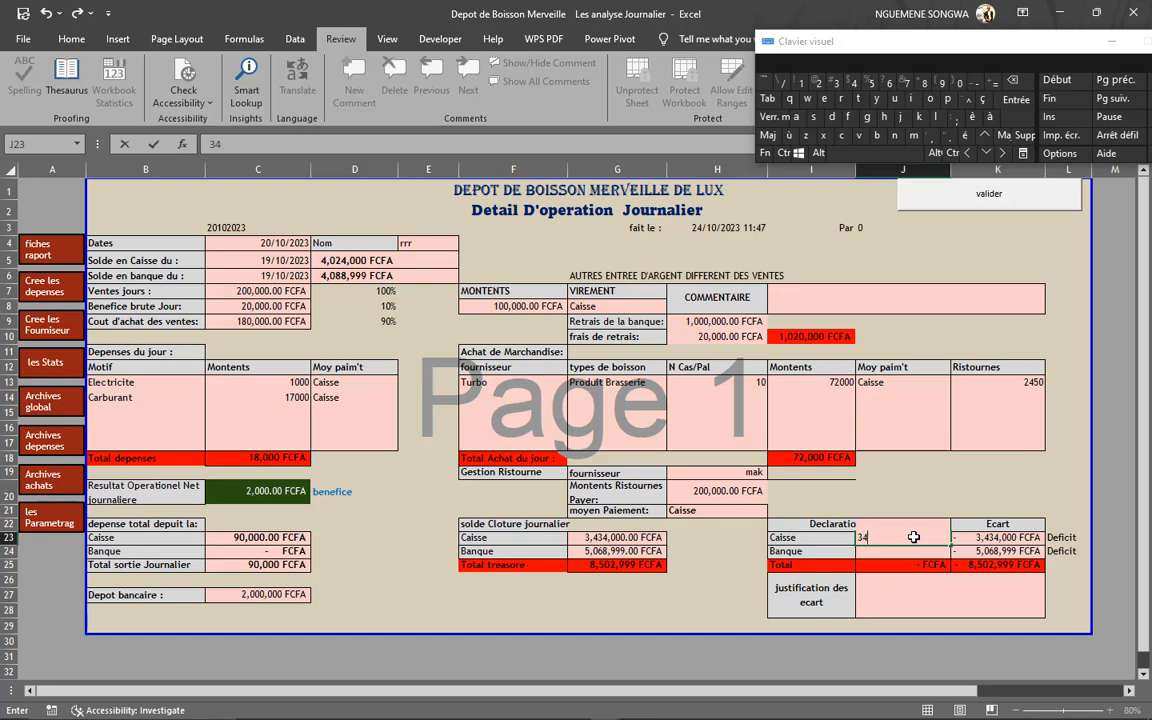
pyautogui.write('30000')
pyautogui.press('Return')
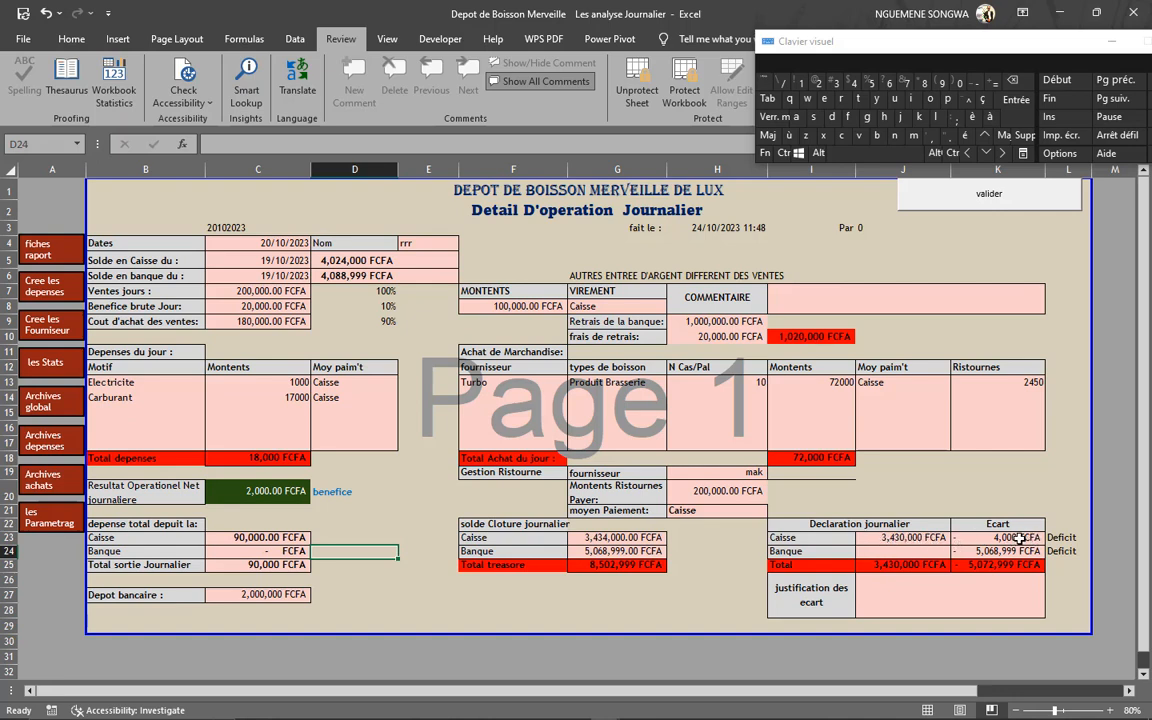
# Enter 5068999 as the Banque amount in the Declaration journalier section
pyautogui.click(926, 550)
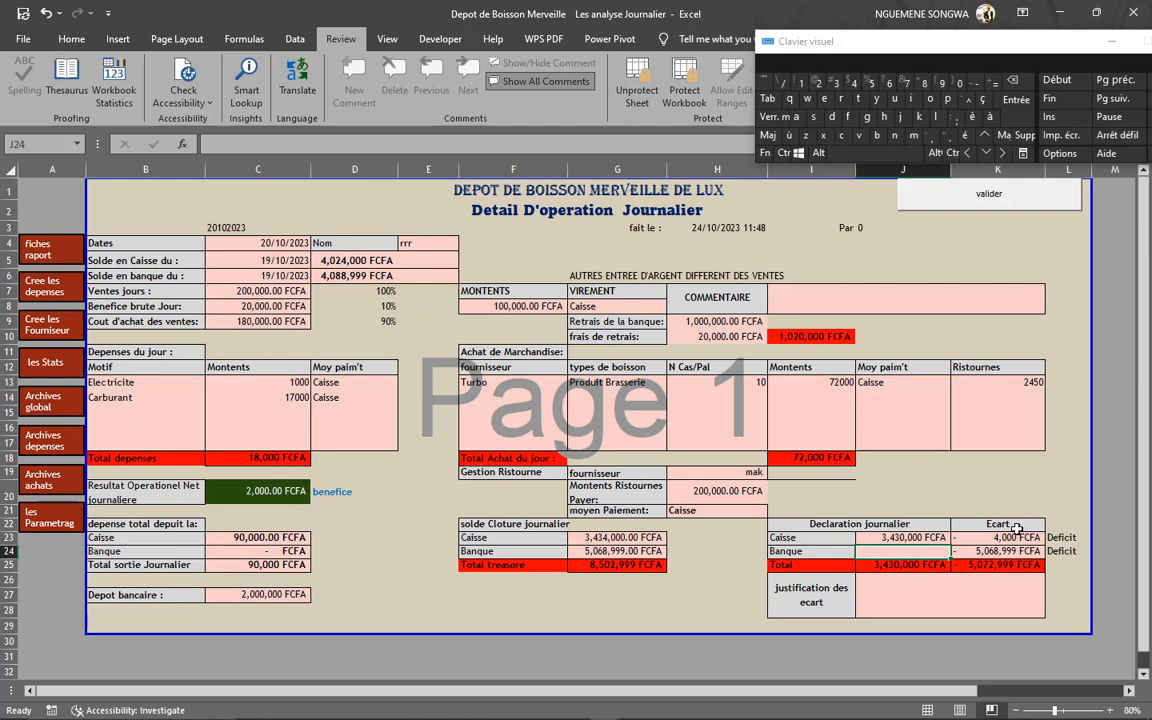
pyautogui.write('5068999')
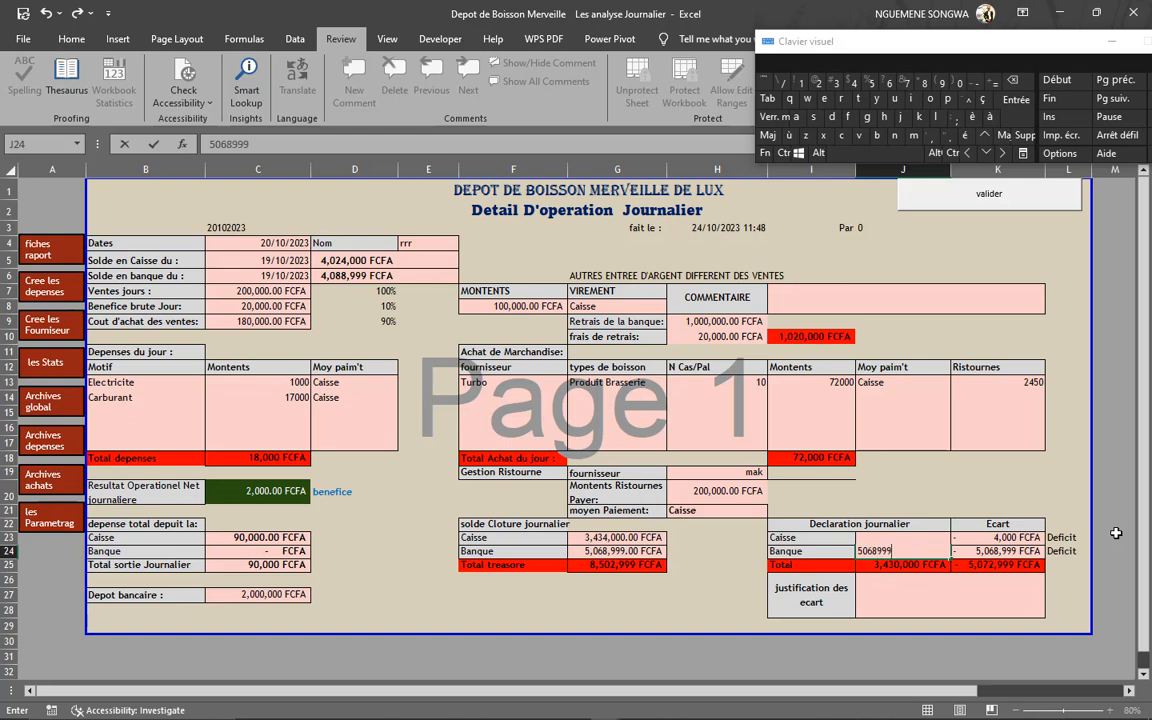
pyautogui.press('Return')
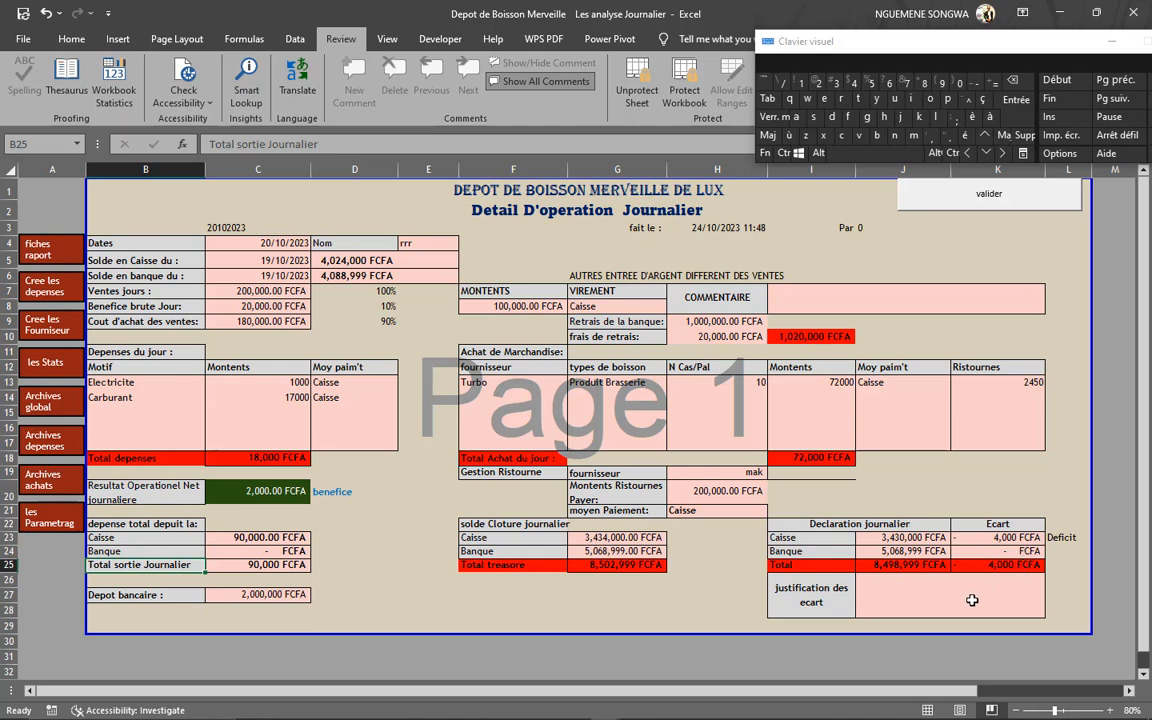
# Try to validate the daily report with the justification des ecart field left empty
pyautogui.click(861, 597)
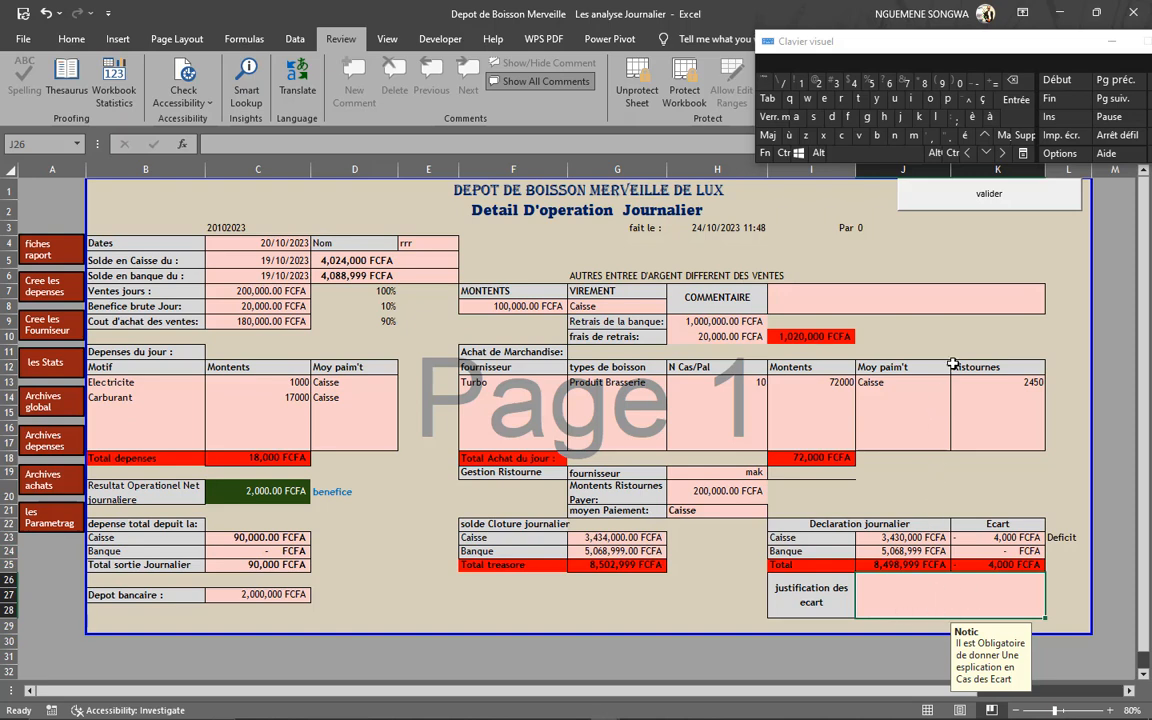
pyautogui.click(988, 213)
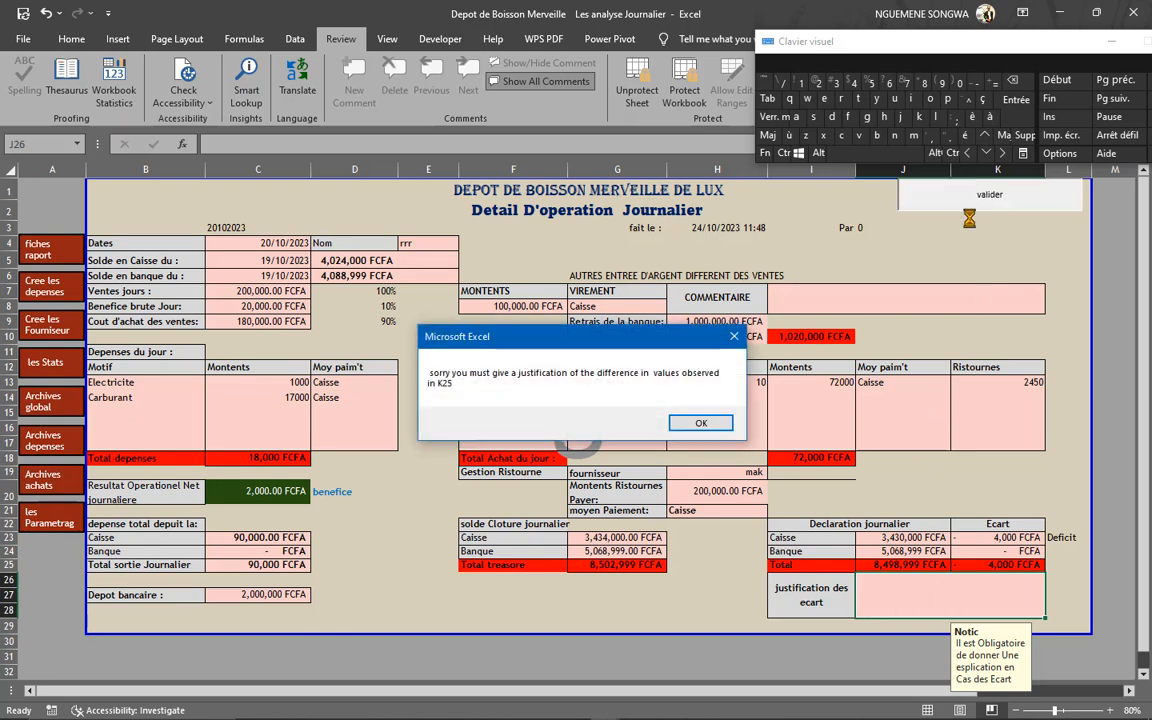
pyautogui.click(700, 422)
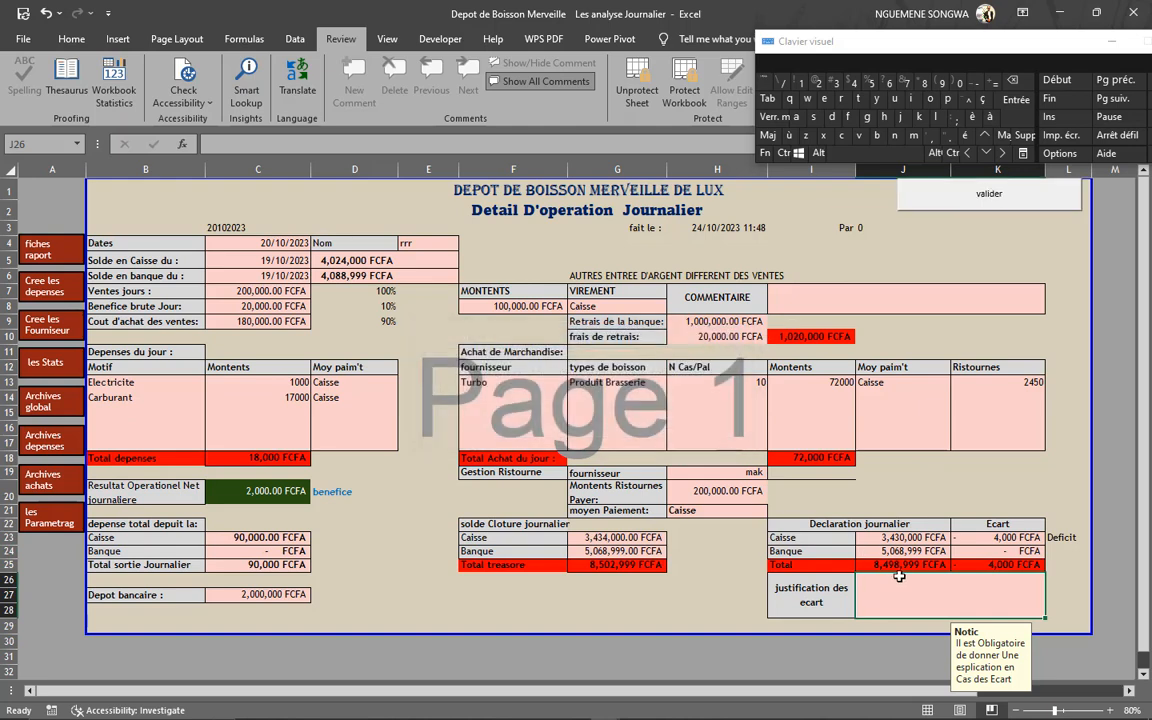
# Enter "good" as the justification des ecart for the declared cash difference
pyautogui.write('good')
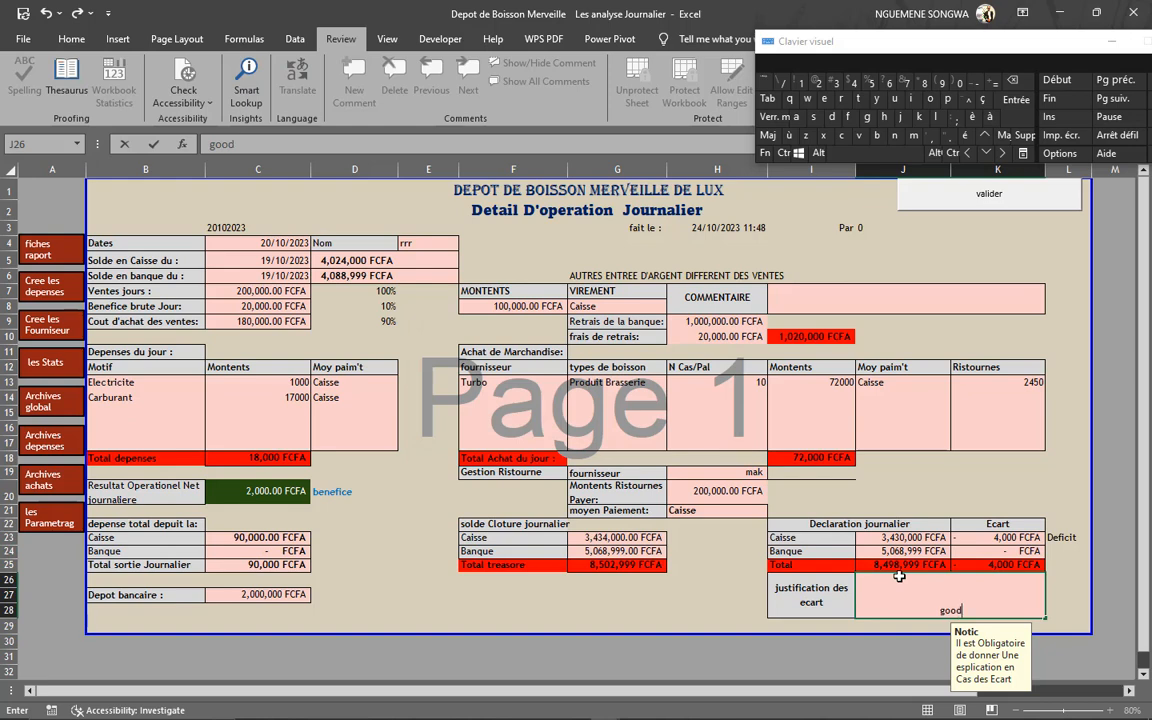
pyautogui.click(841, 590)
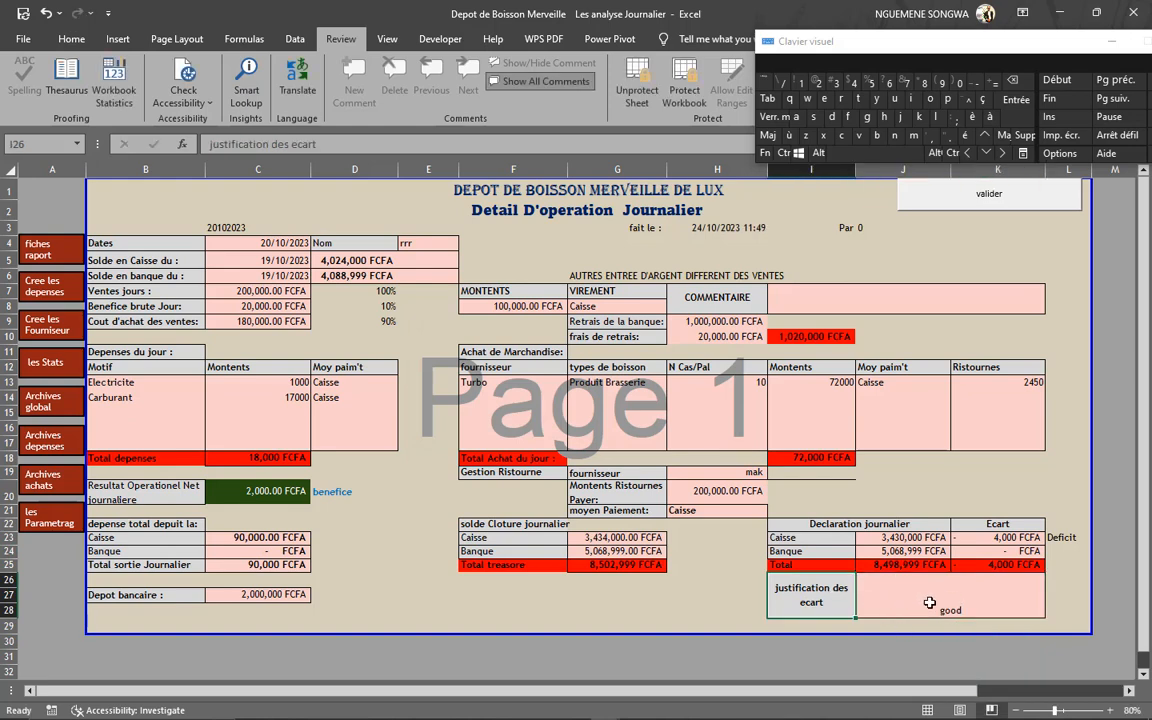
pyautogui.click(950, 595)
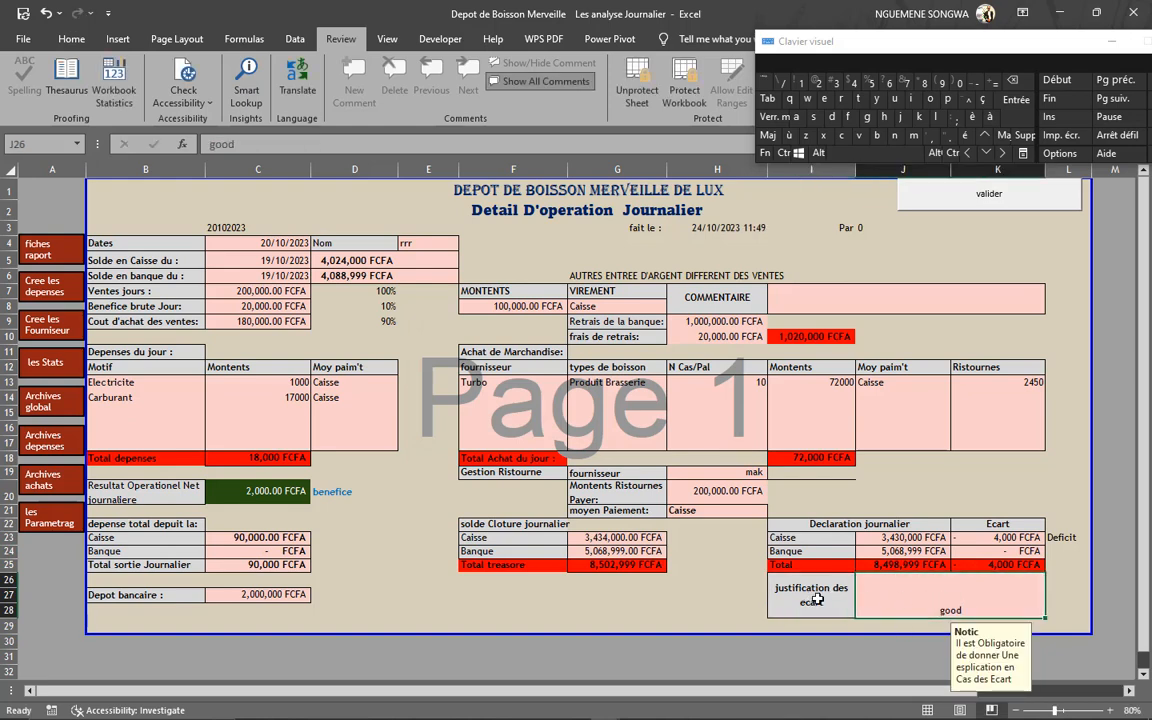
pyautogui.click(1009, 527)
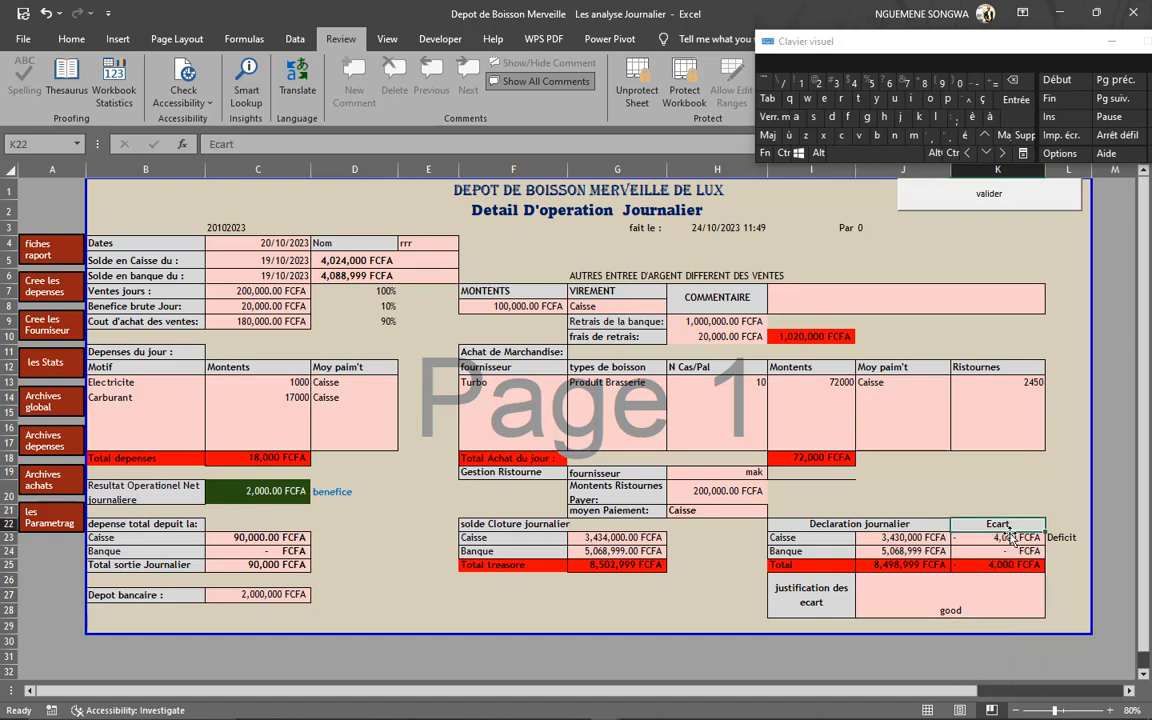
pyautogui.click(993, 605)
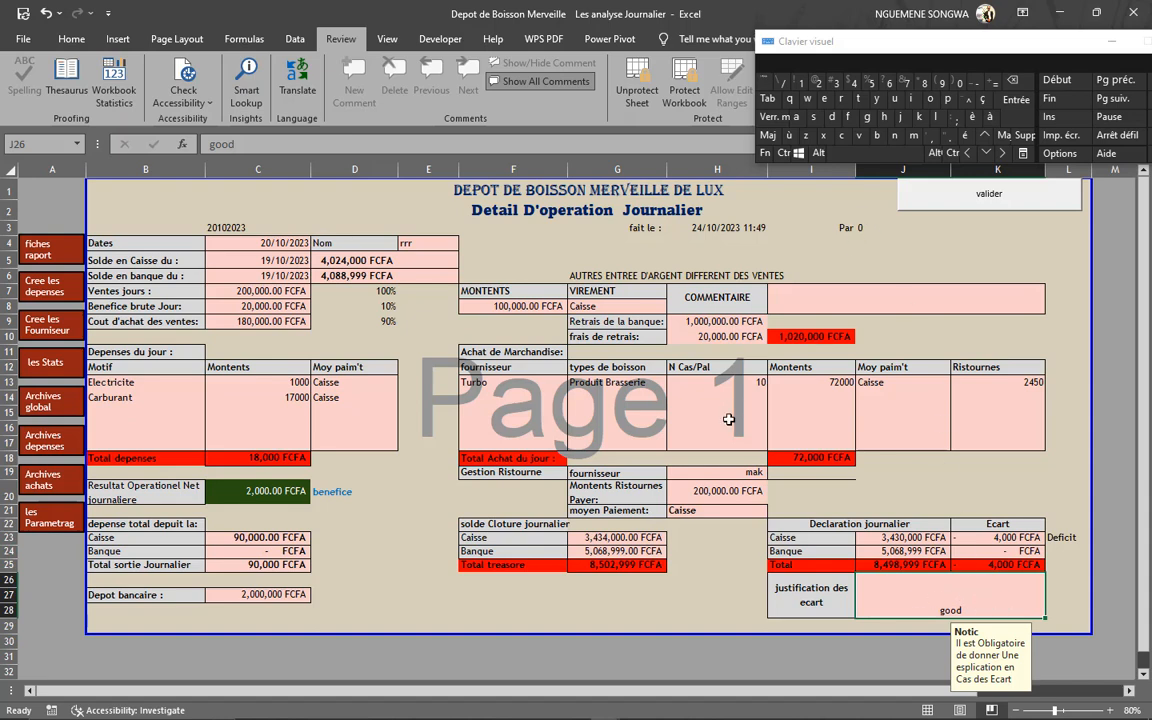
# Validate the 20/10/2023 report and agree to print and save it as a PDF file
pyautogui.click(910, 195)
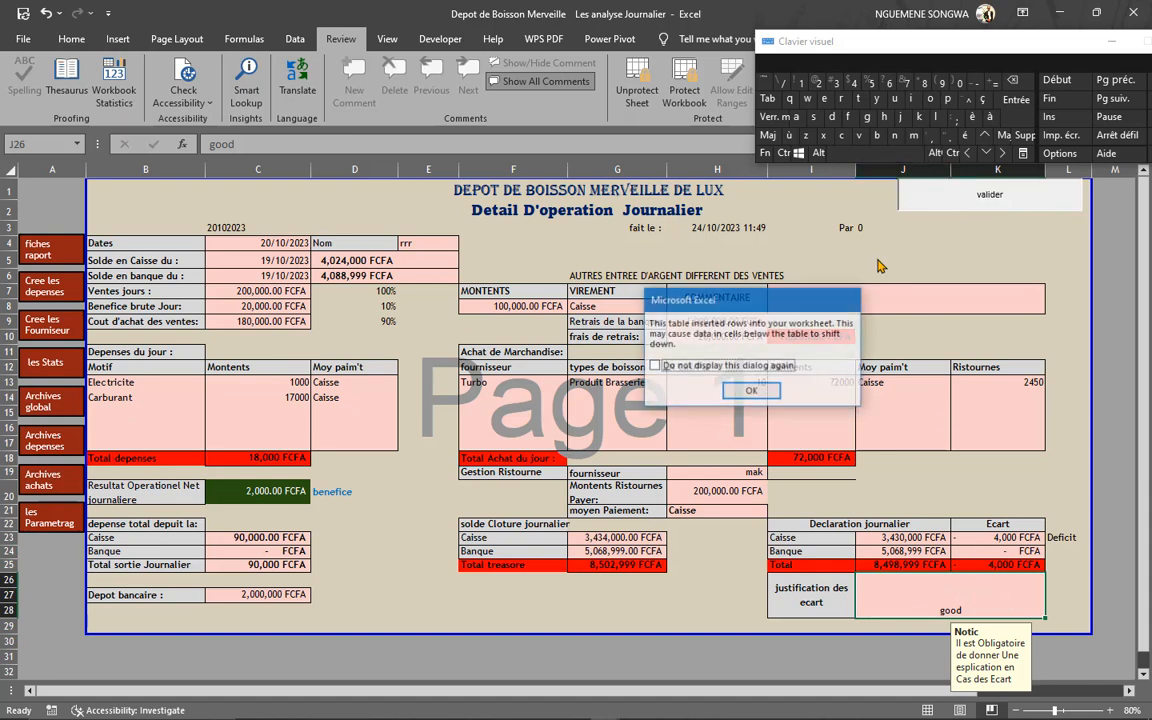
pyautogui.click(750, 391)
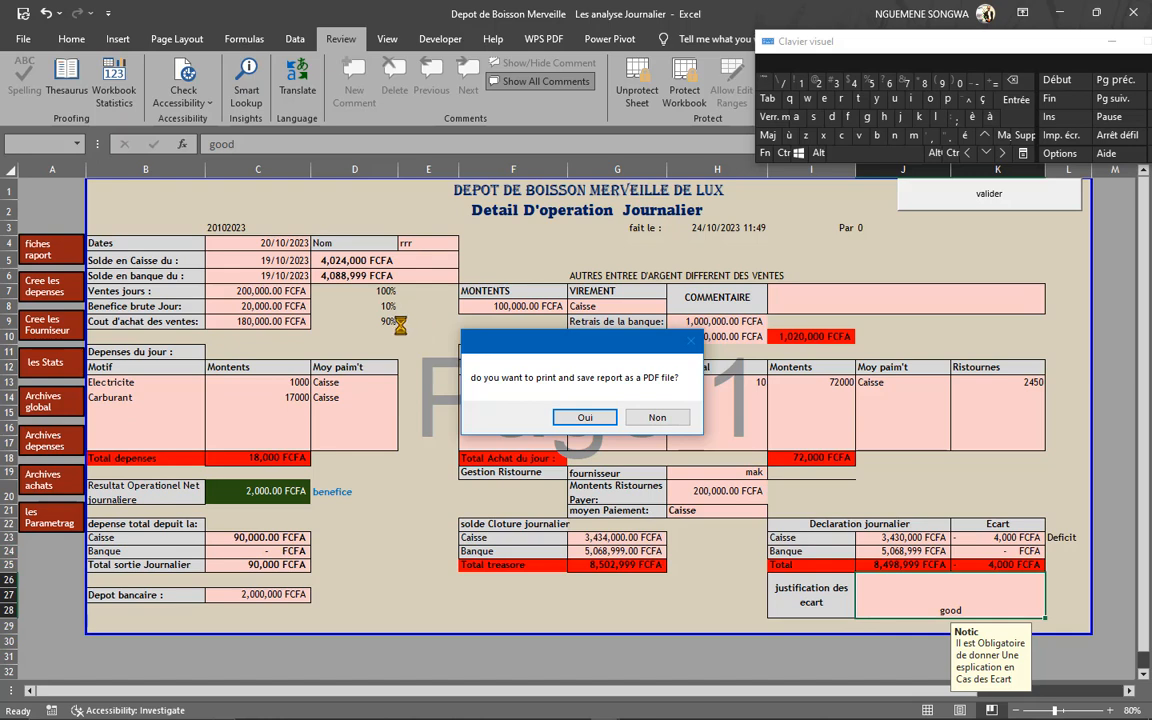
pyautogui.click(584, 418)
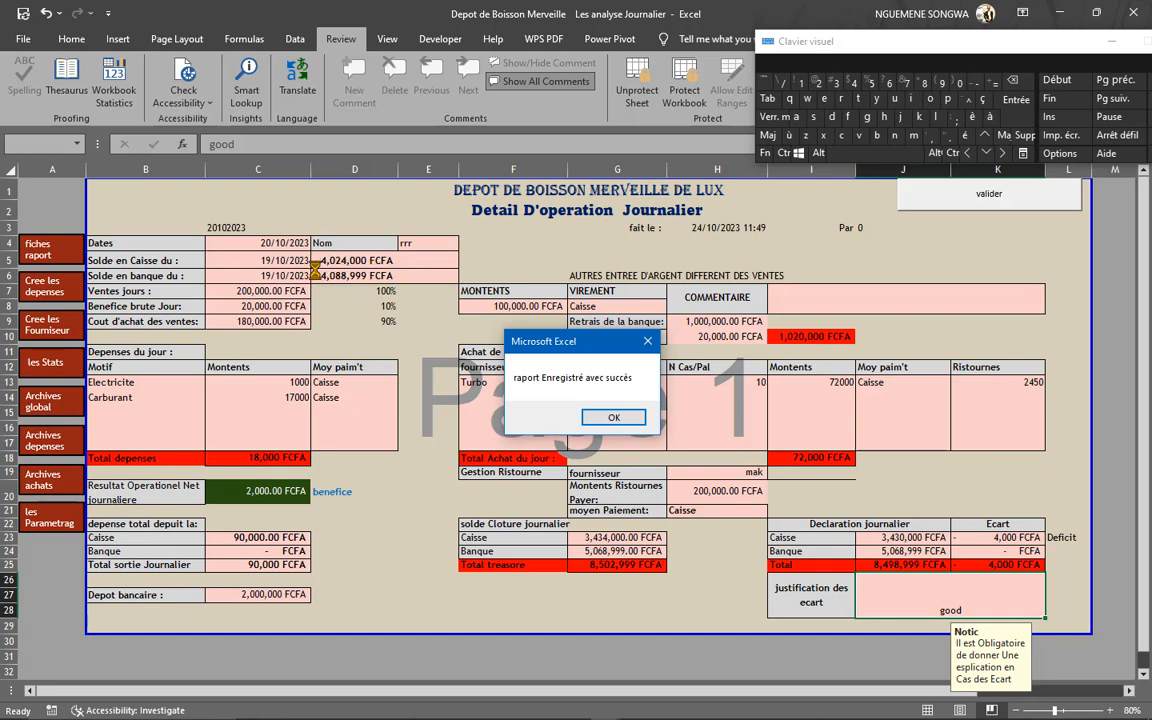
pyautogui.click(613, 417)
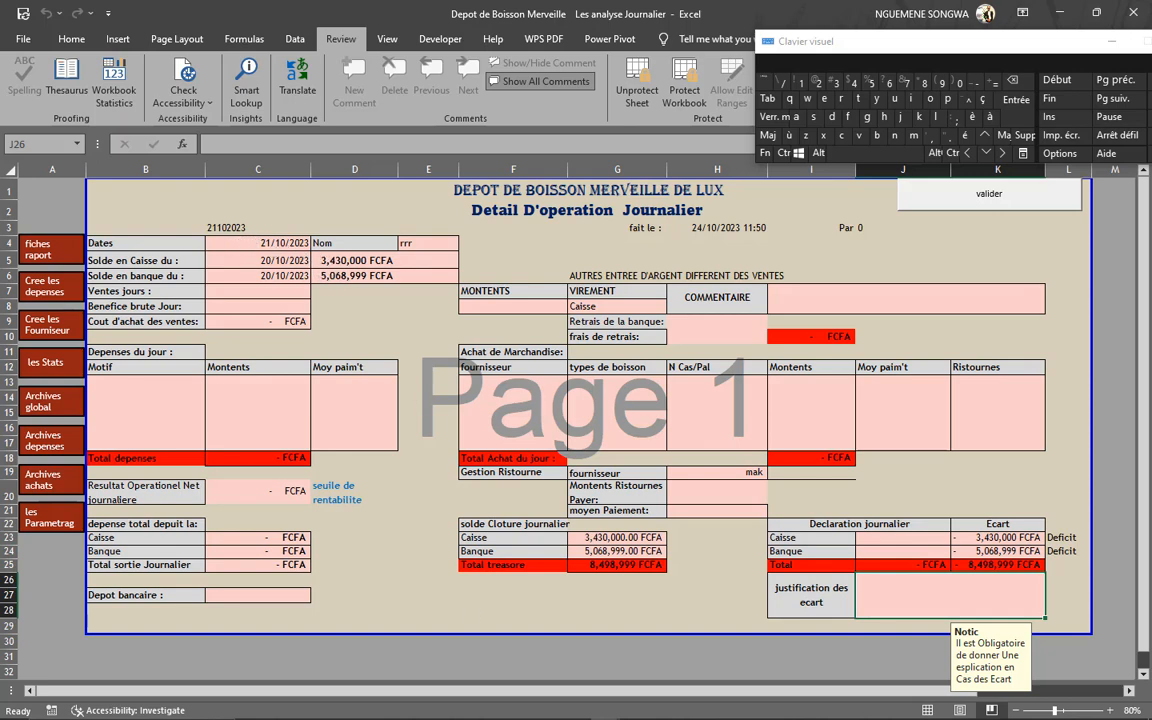
# View the PDF "Detail D'operation Journalier -20102023-Par-0" from the raport jounalier folder, and return to the Excel workbook
pyautogui.click(339, 709)
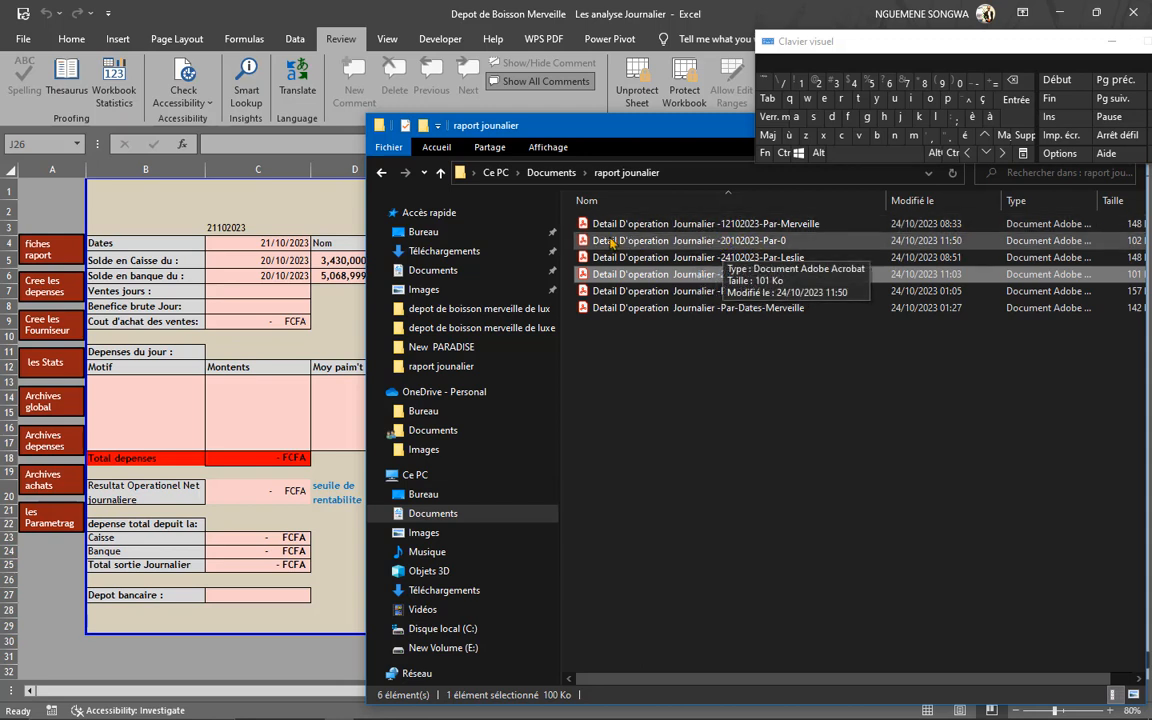
pyautogui.click(739, 244)
pyautogui.doubleClick(739, 244)
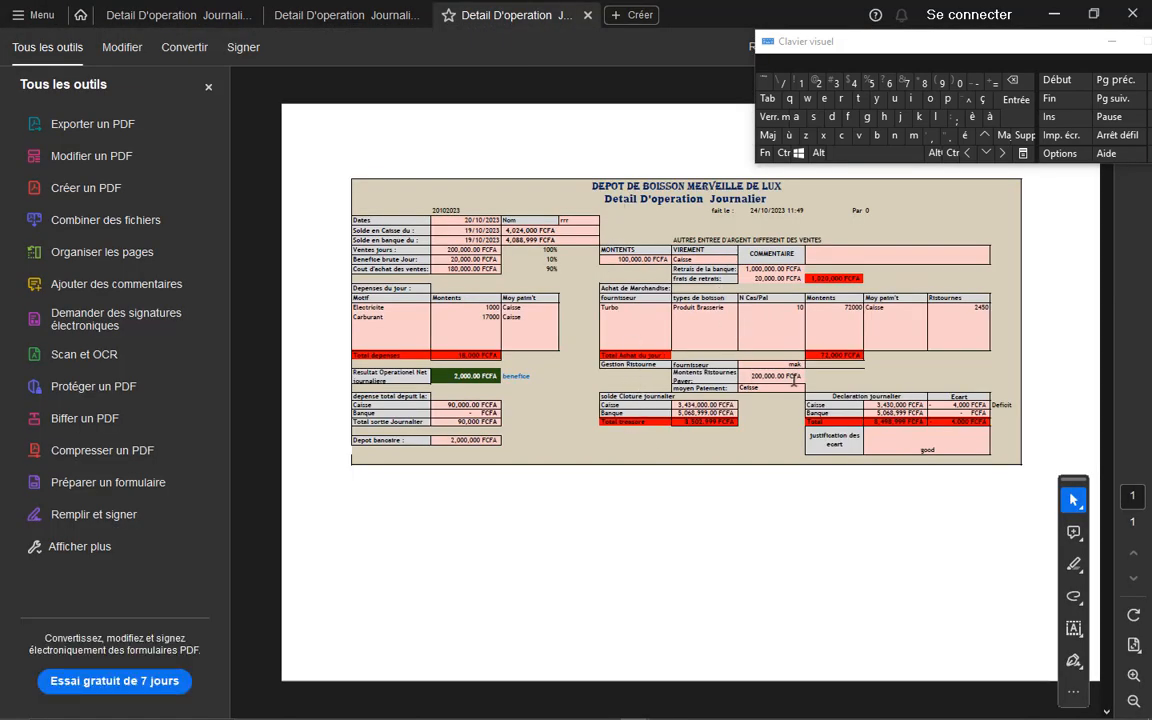
pyautogui.click(1052, 15)
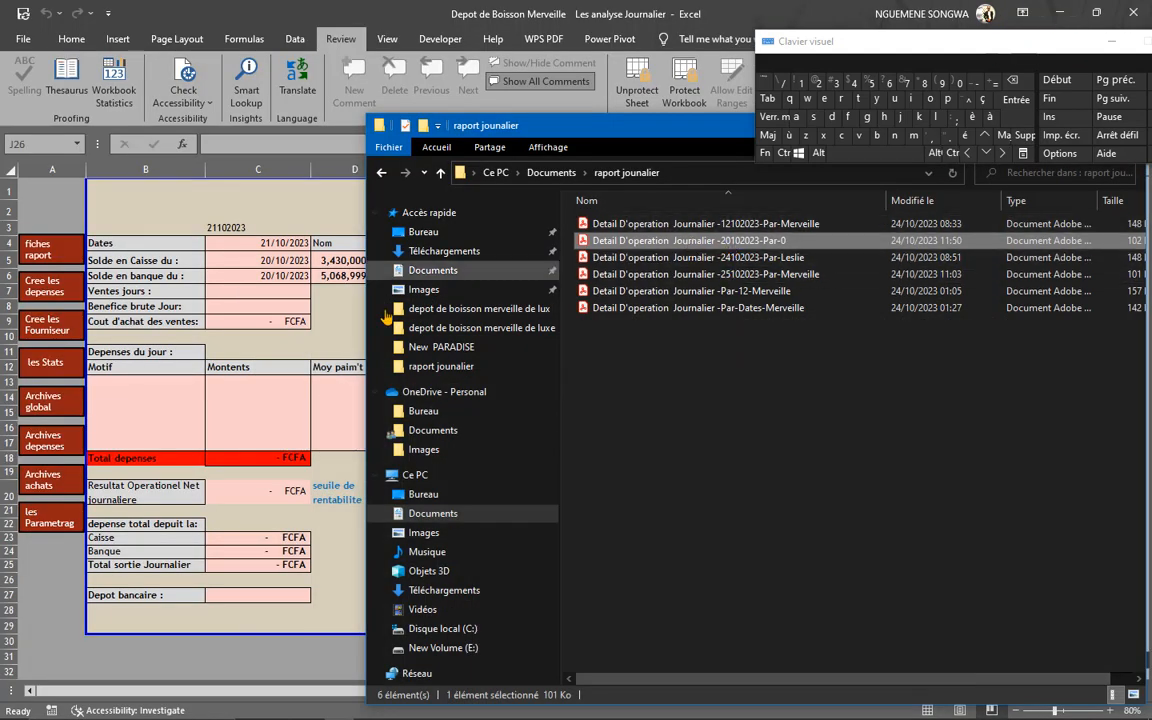
pyautogui.click(298, 344)
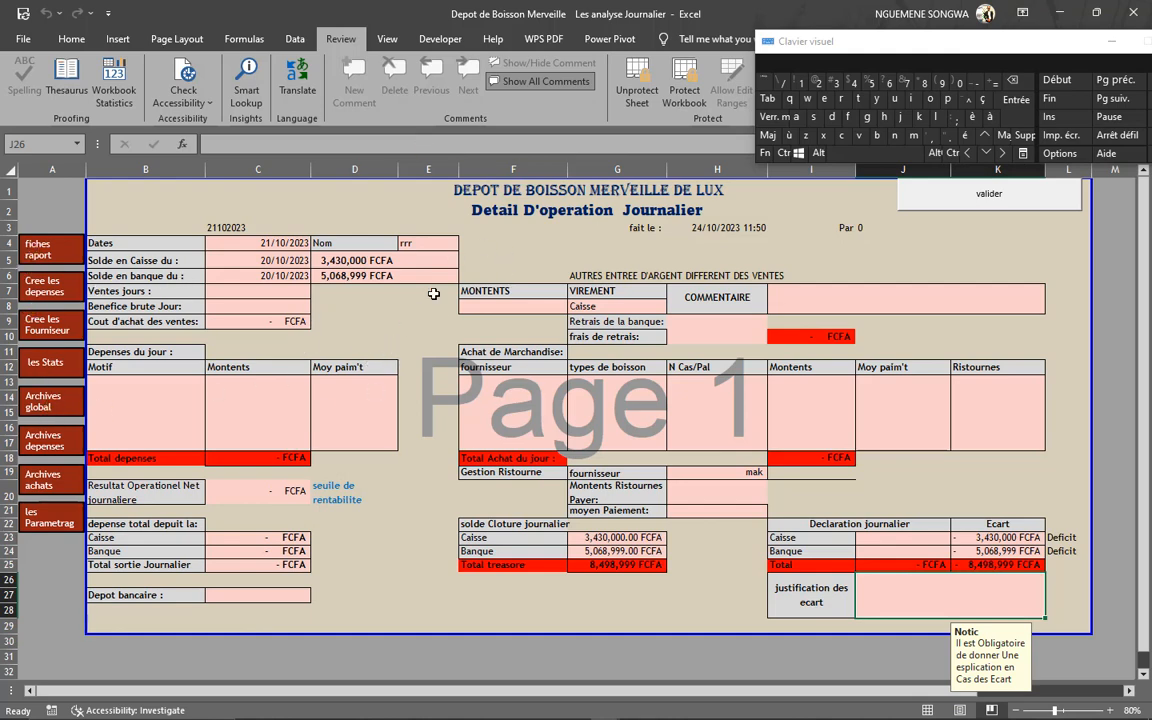
# Open the global archive of daily reports and examine the entry for 20/10/2023
pyautogui.click(48, 364)
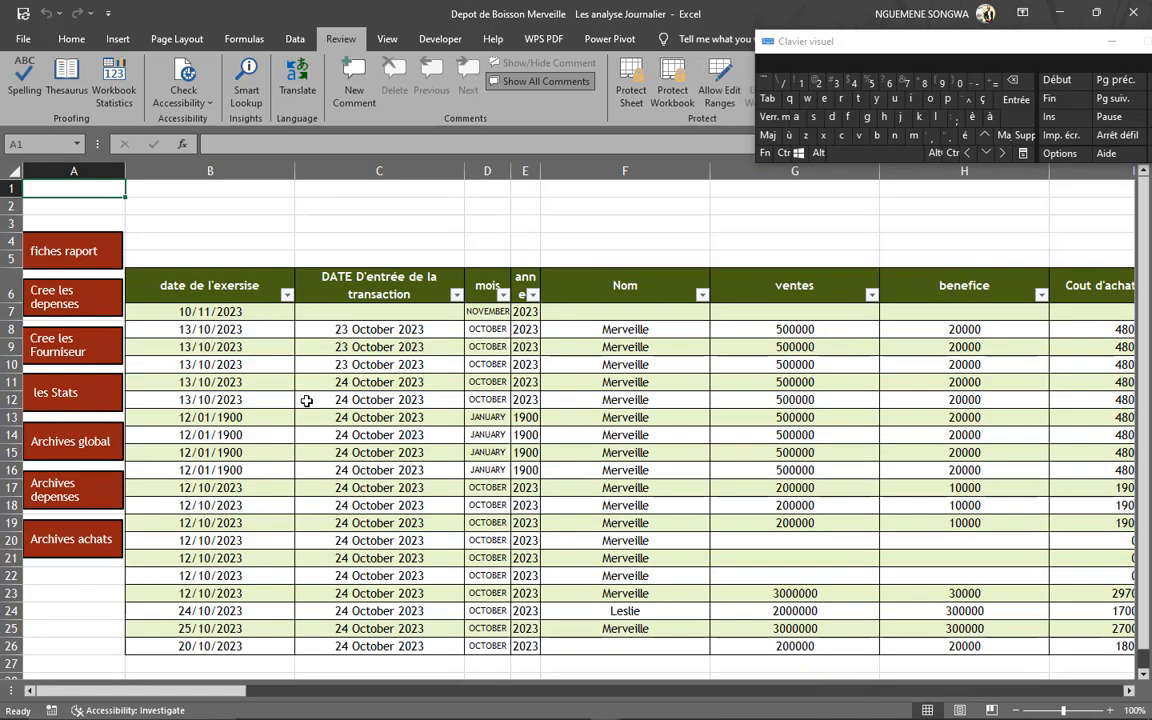
pyautogui.scroll(-4, 366, 538)
pyautogui.scroll(4, 365, 535)
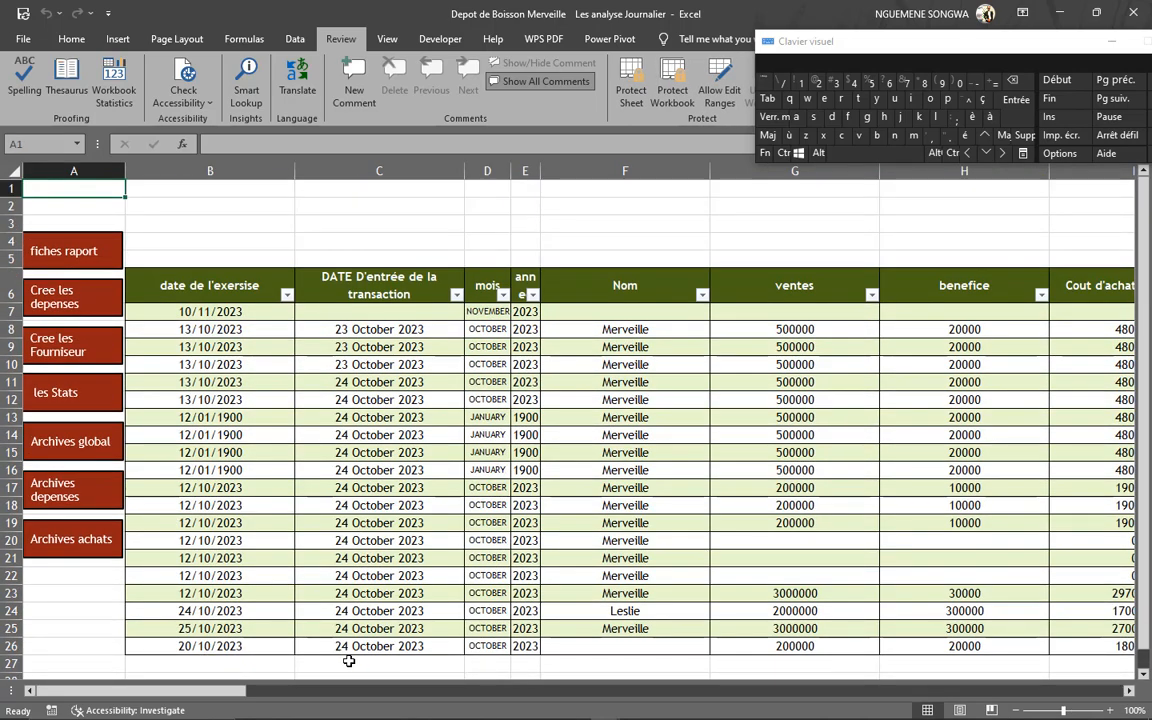
pyautogui.moveTo(236, 702); pyautogui.dragTo(205, 672)
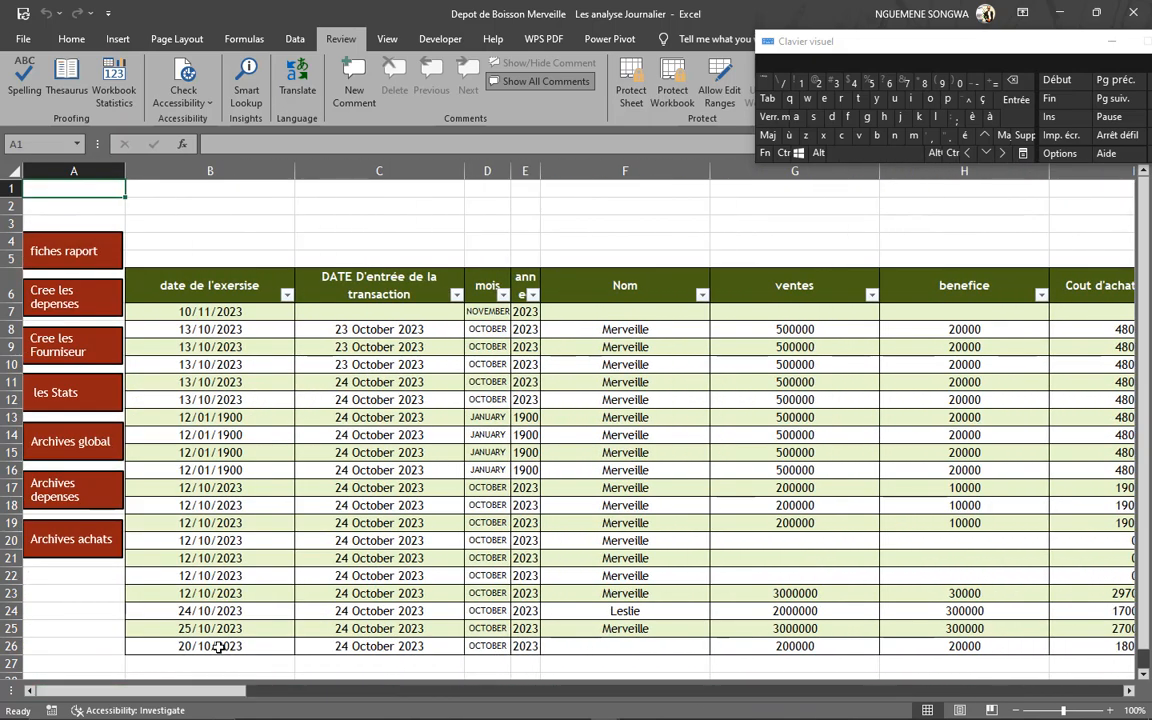
# Compare the exercise date, transaction entry date, month and year of the 20/10/2023 row in the global archive
pyautogui.click(240, 646)
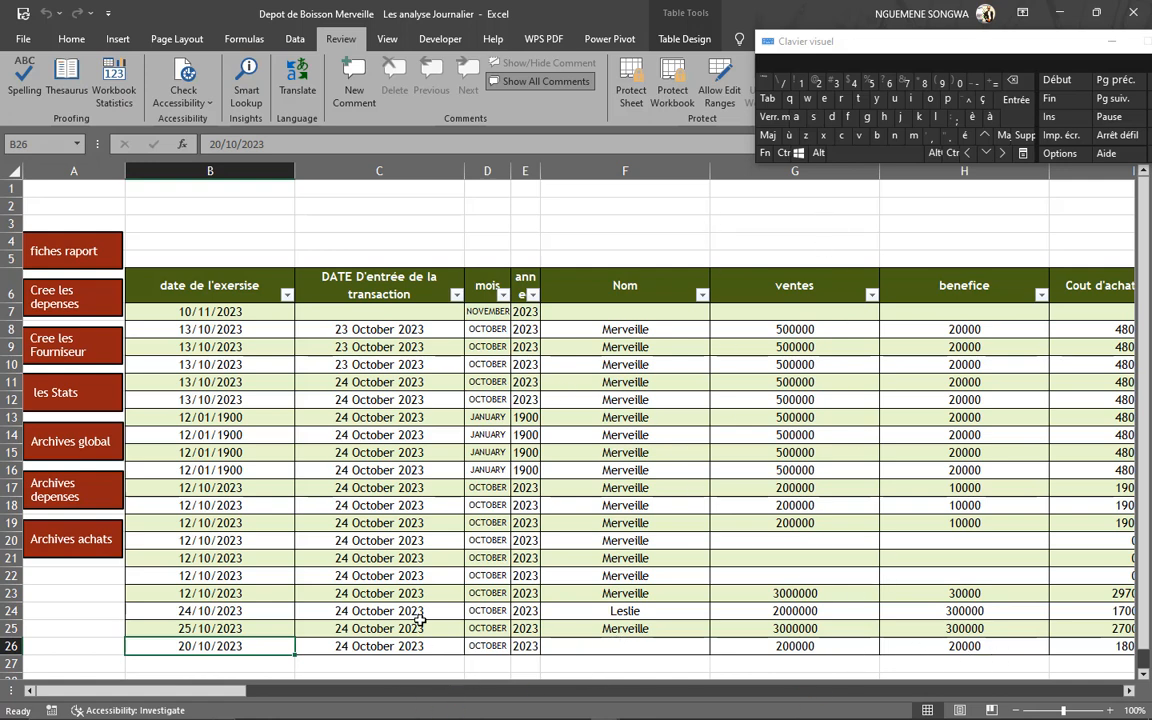
pyautogui.click(410, 647)
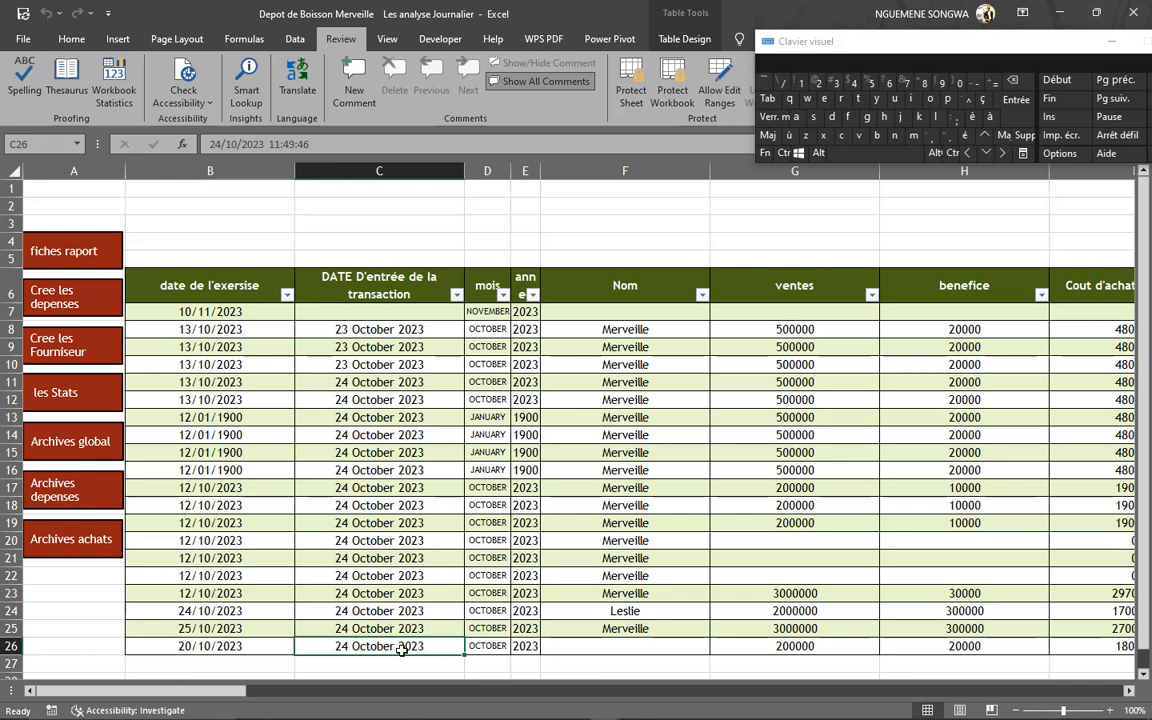
pyautogui.click(241, 646)
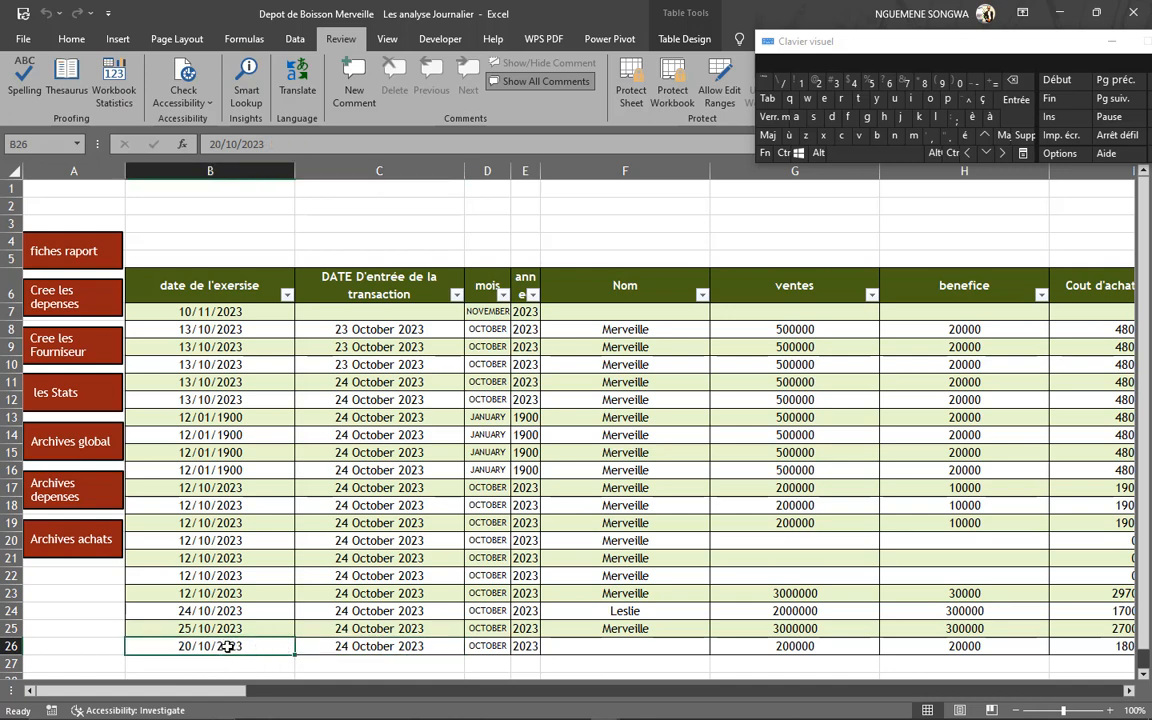
pyautogui.click(369, 650)
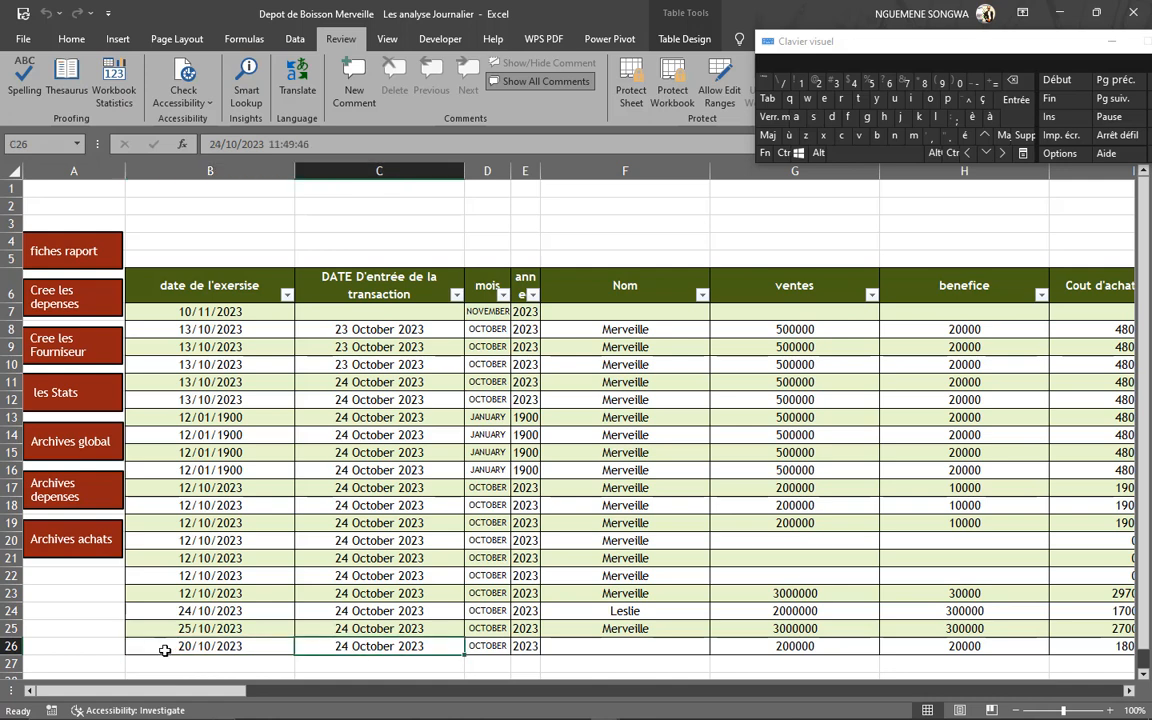
pyautogui.press('Right')
pyautogui.press('Right')
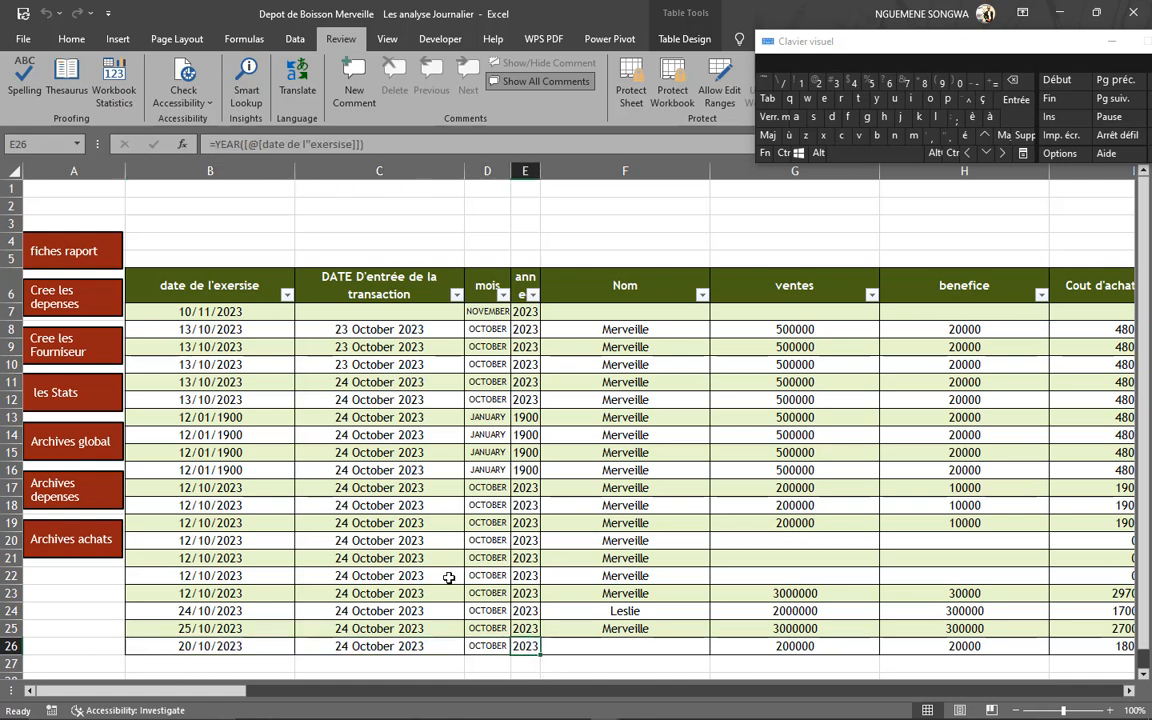
# Open the expense archive and review the recorded expenses down to the 20 October 2023 entries
pyautogui.click(72, 490)
pyautogui.scroll(-1, 284, 443)
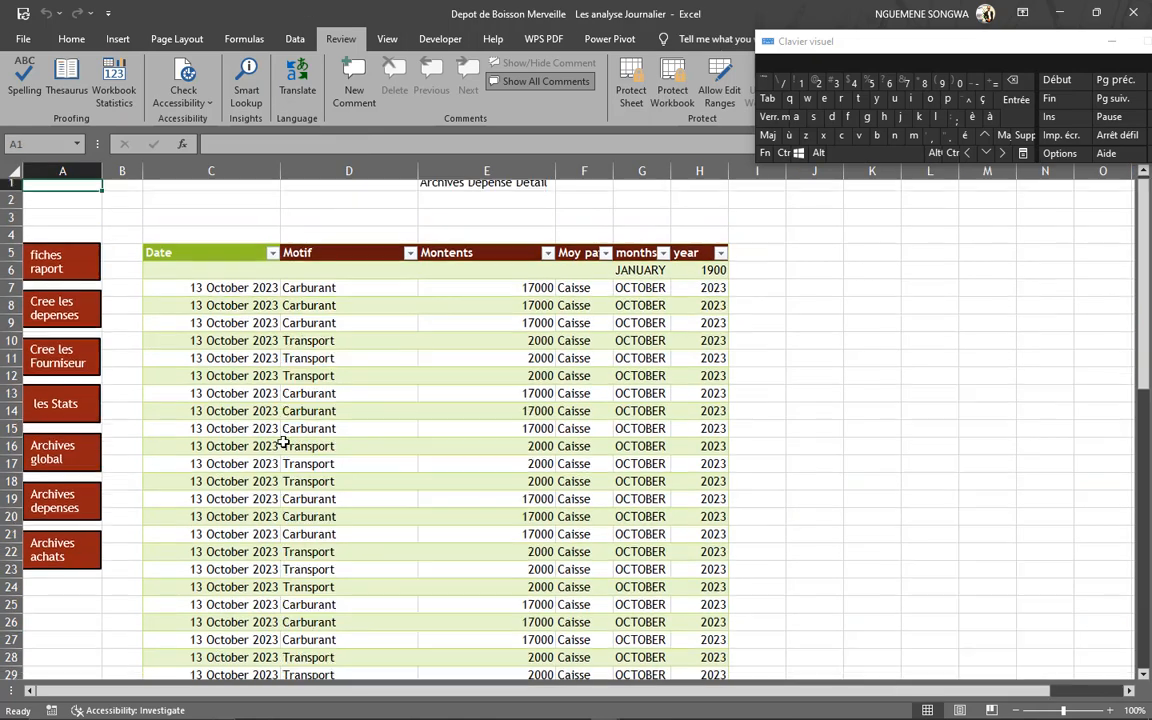
pyautogui.scroll(-18, 284, 443)
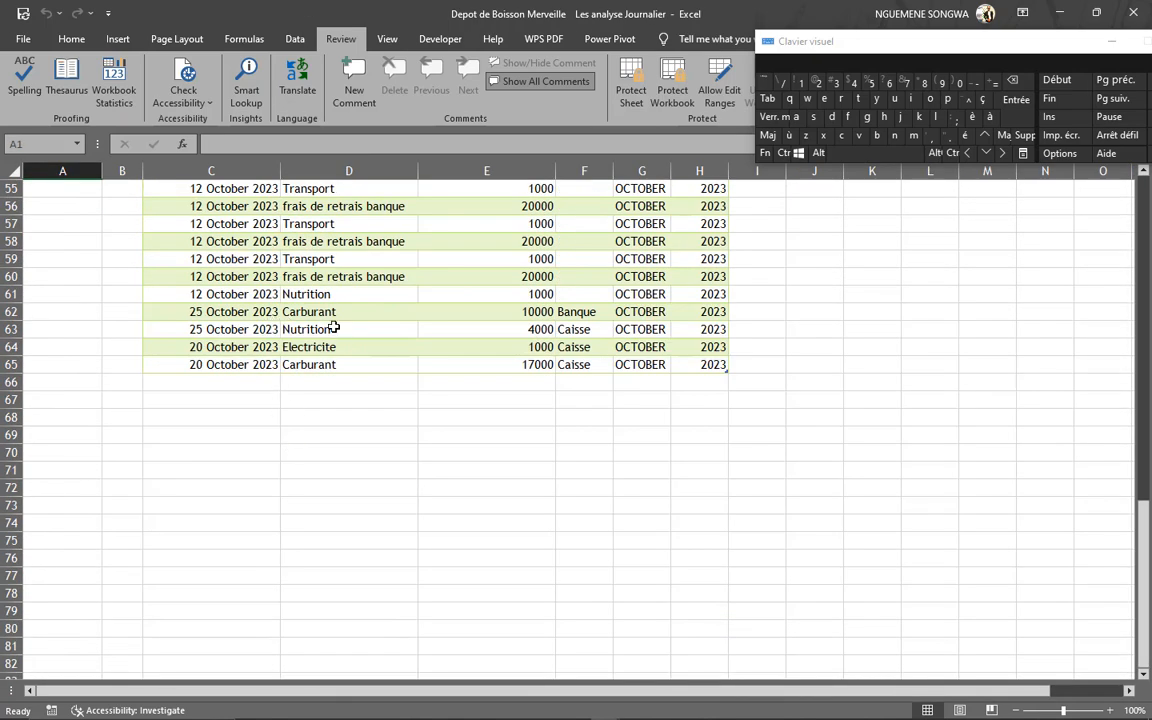
pyautogui.scroll(18, 340, 336)
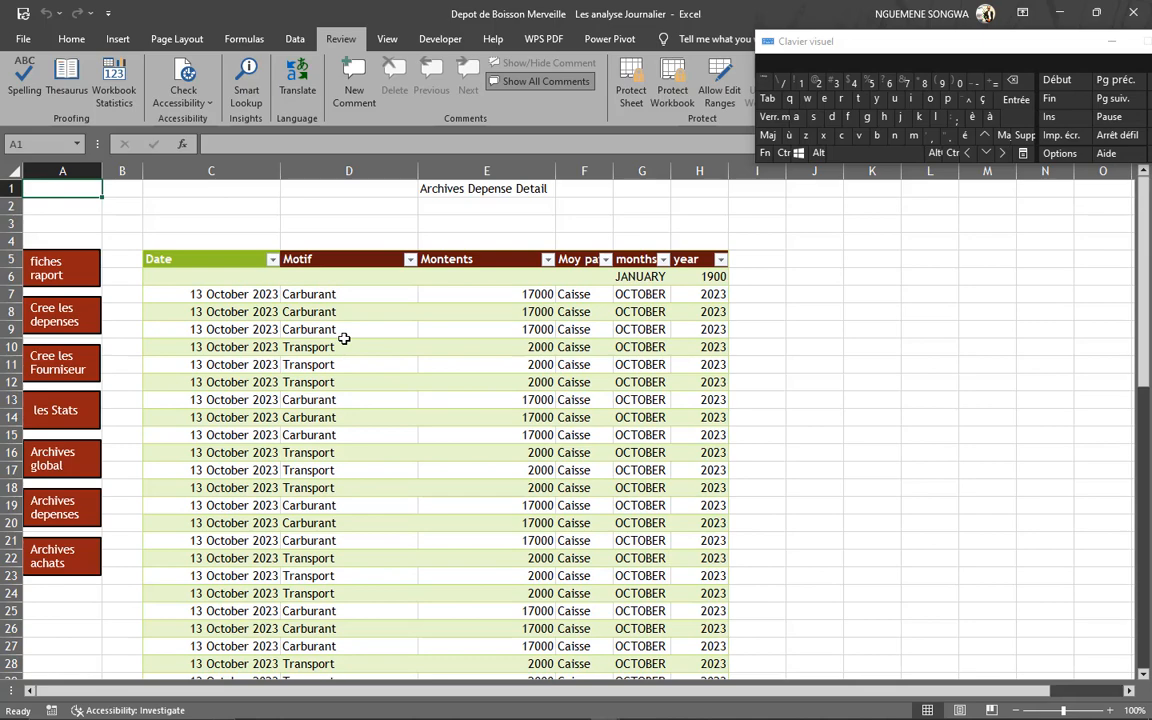
pyautogui.scroll(-15, 343, 338)
pyautogui.scroll(15, 343, 338)
# Open the purchase archive and review the recorded purchases down to the 20/10/2023 entry
pyautogui.click(58, 558)
pyautogui.scroll(-16, 418, 506)
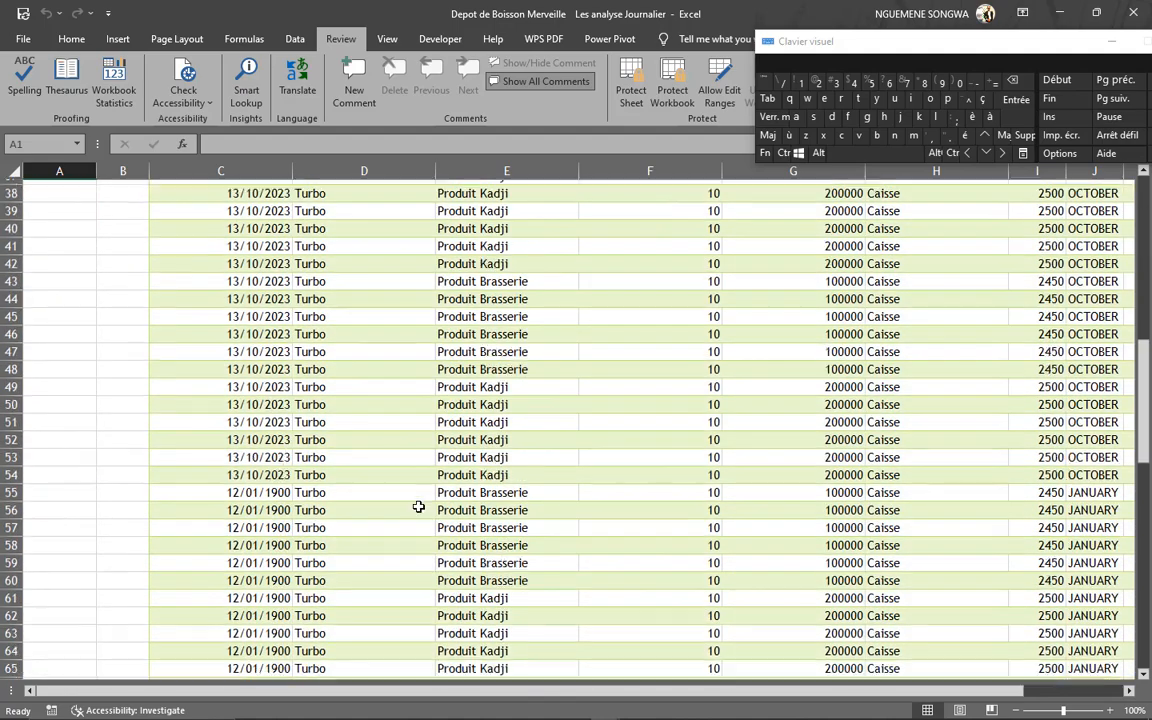
pyautogui.scroll(-14, 418, 506)
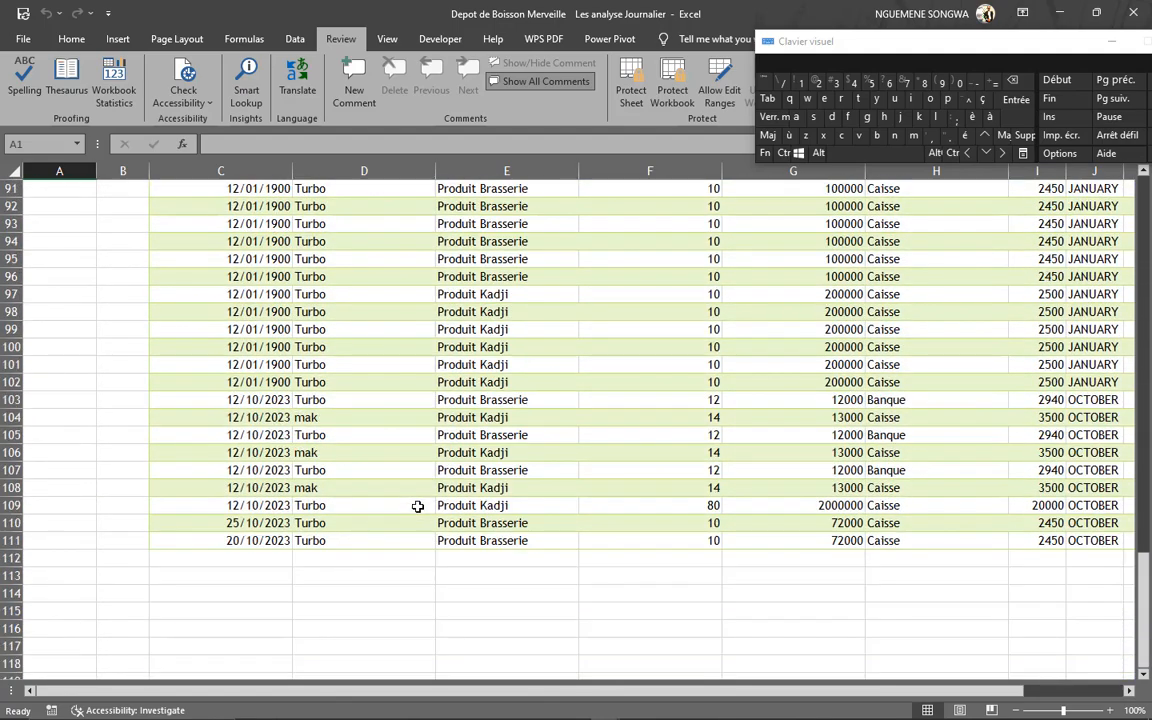
pyautogui.scroll(6, 412, 500)
pyautogui.scroll(20, 412, 500)
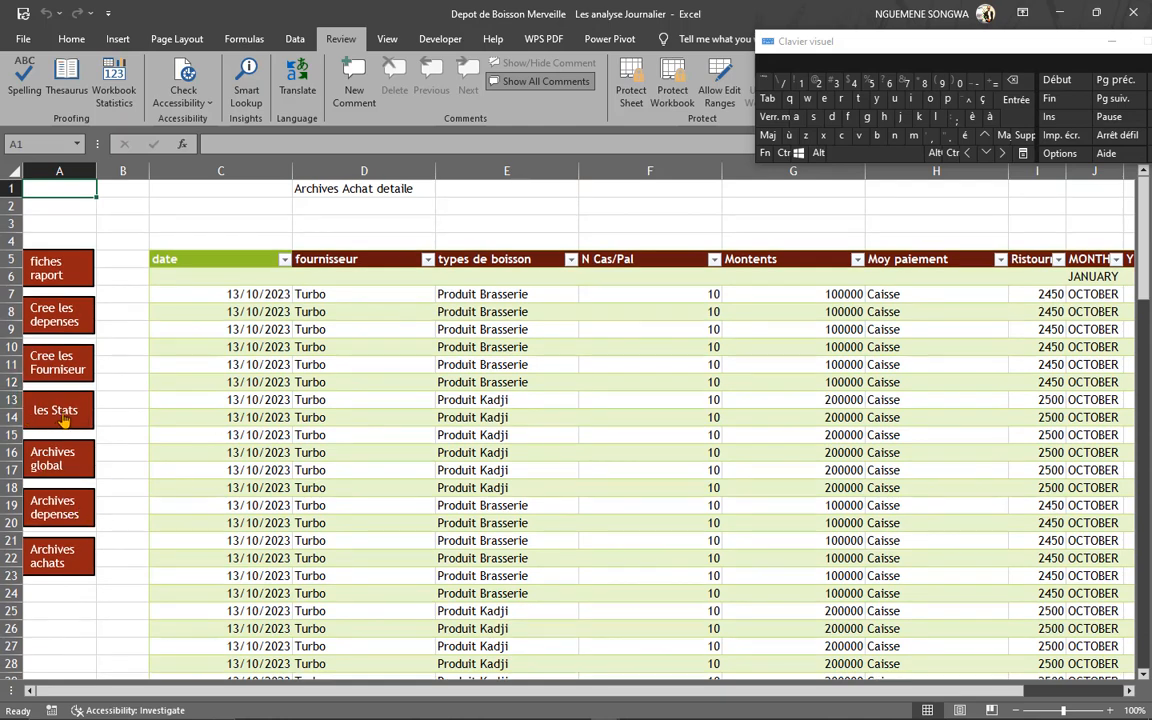
# Open the statistics sheet, choose OCTOBER as the month, and examine the 2023 figures and the expense distribution chart
pyautogui.click(52, 422)
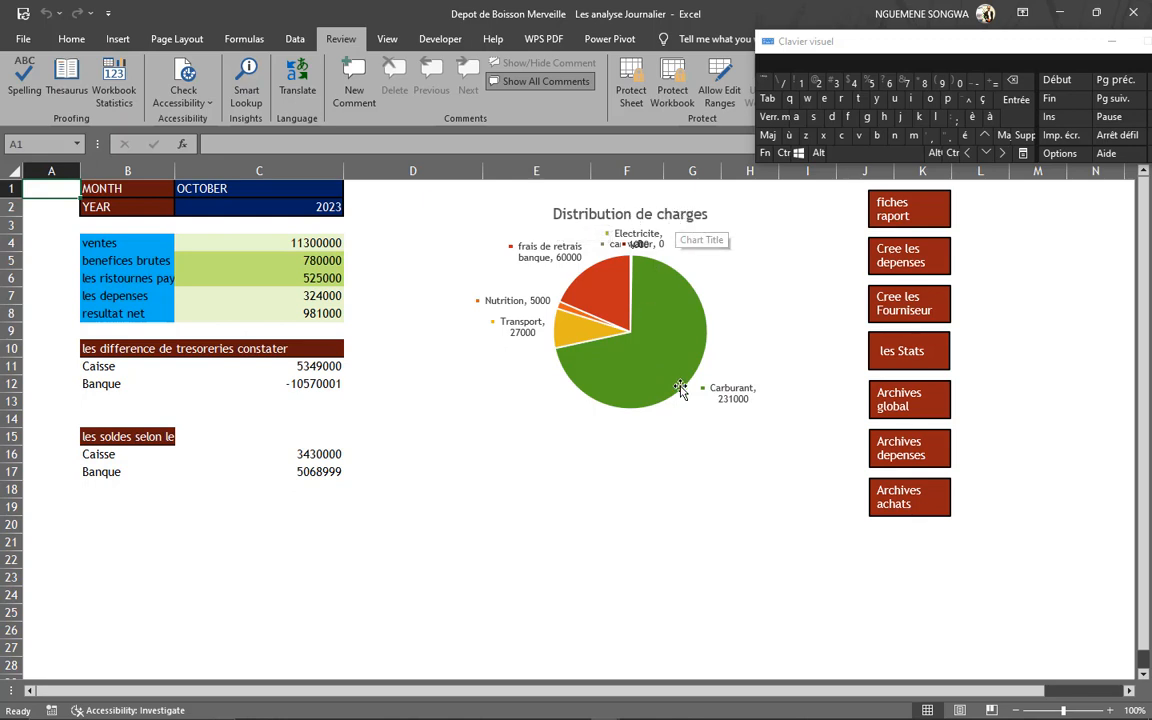
pyautogui.moveTo(645, 405)
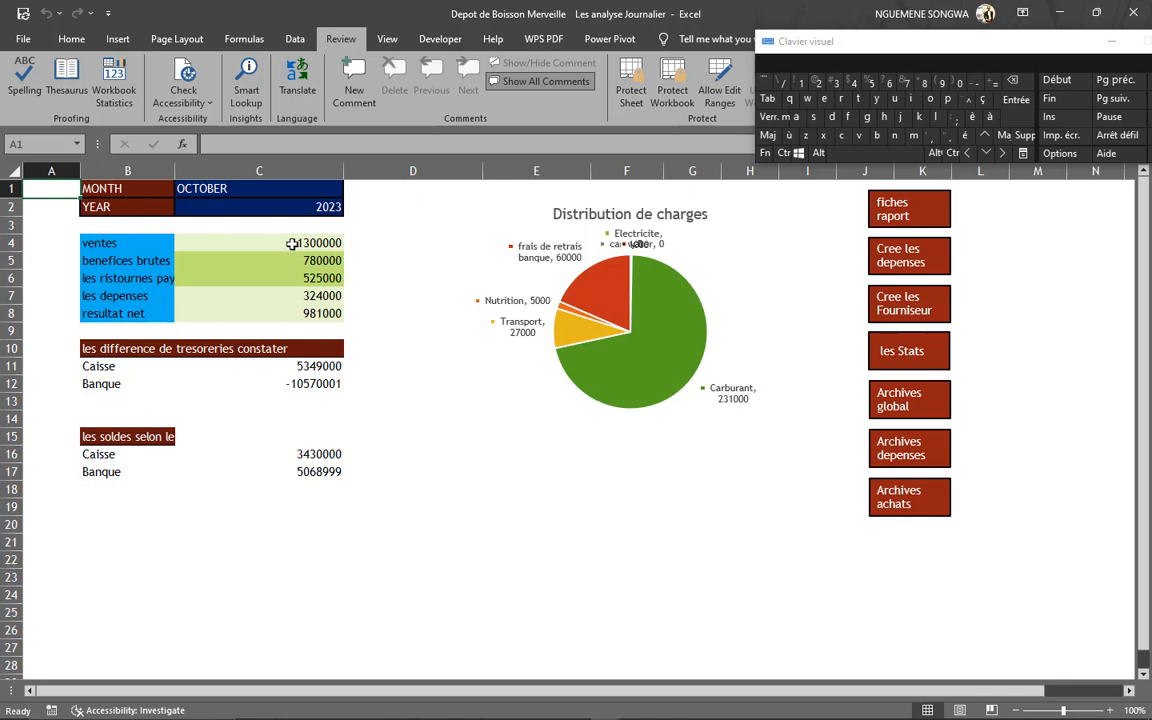
pyautogui.click(296, 191)
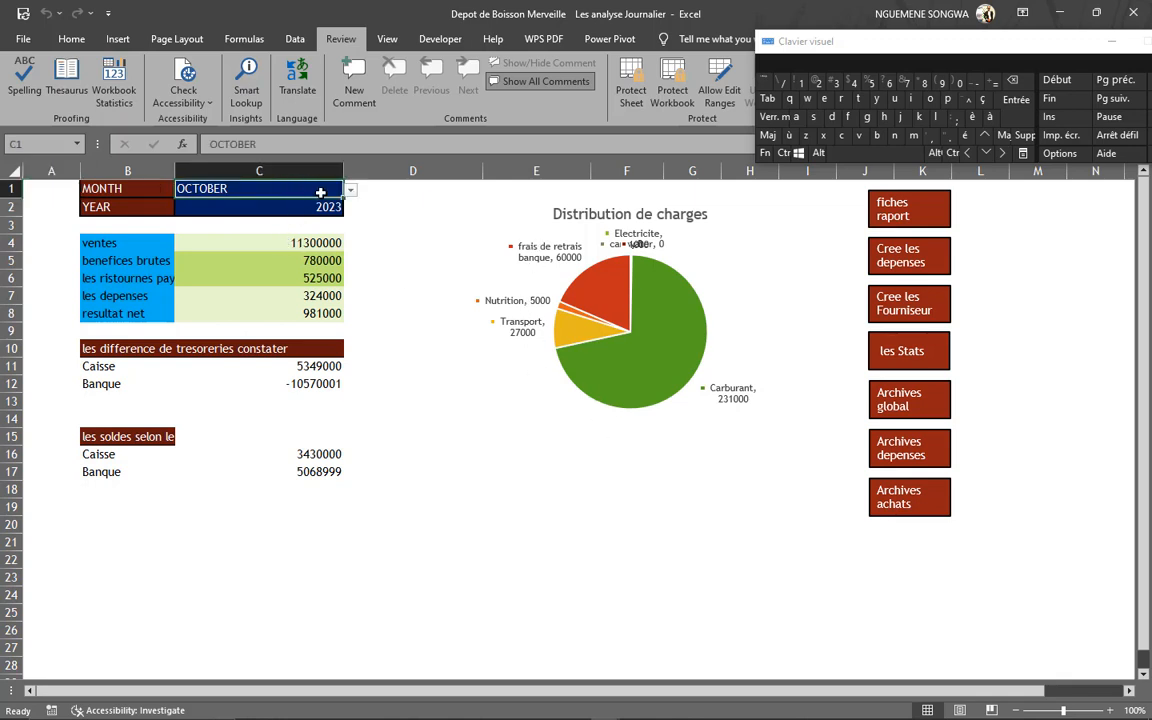
pyautogui.click(351, 191)
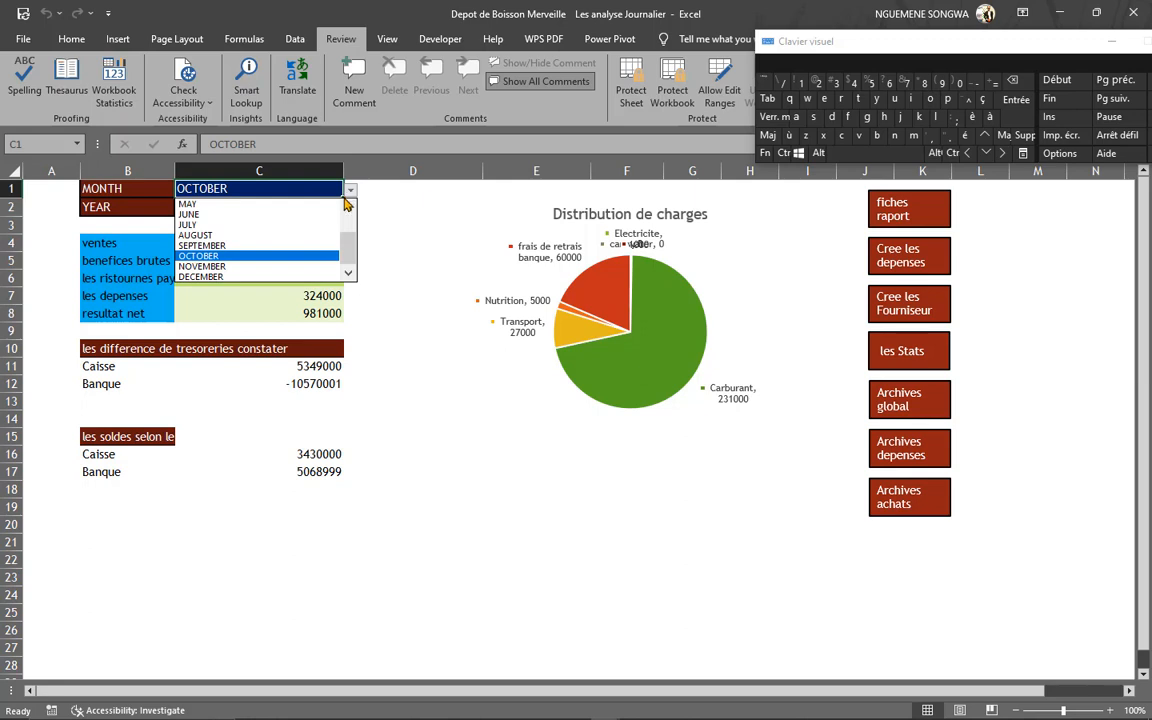
pyautogui.click(249, 259)
pyautogui.click(316, 208)
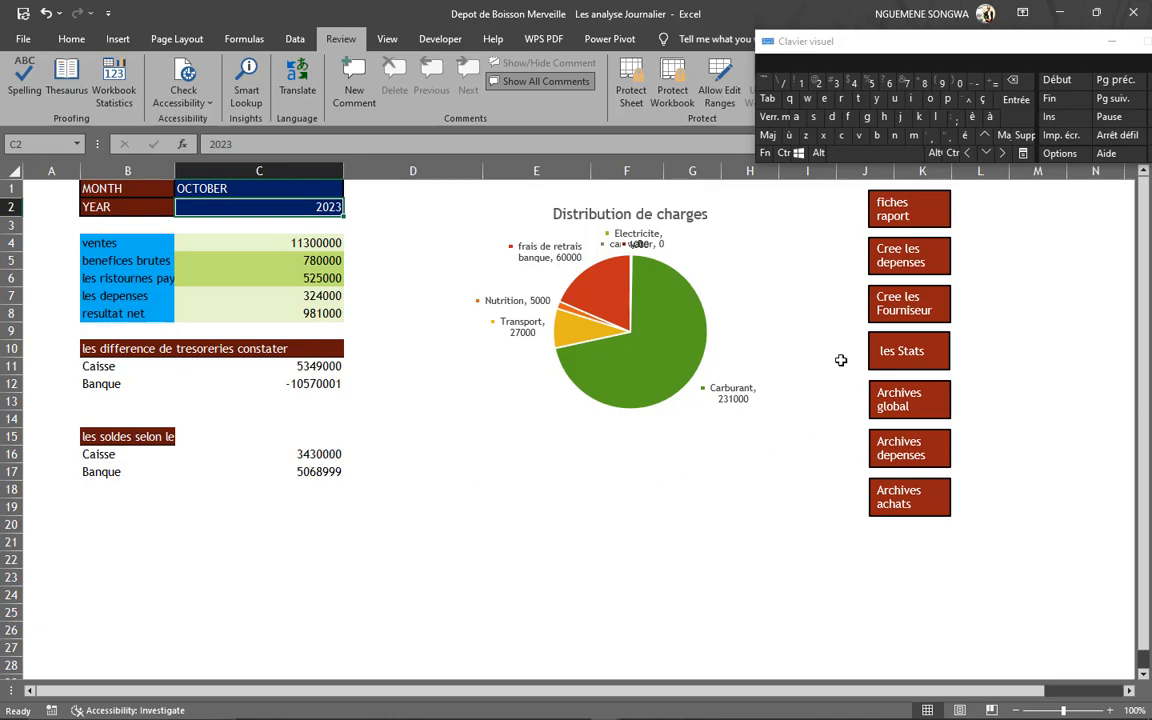
# Return to the daily report form, look at the PDFs in the raport jounalier folder, and go back to the workbook
pyautogui.click(894, 207)
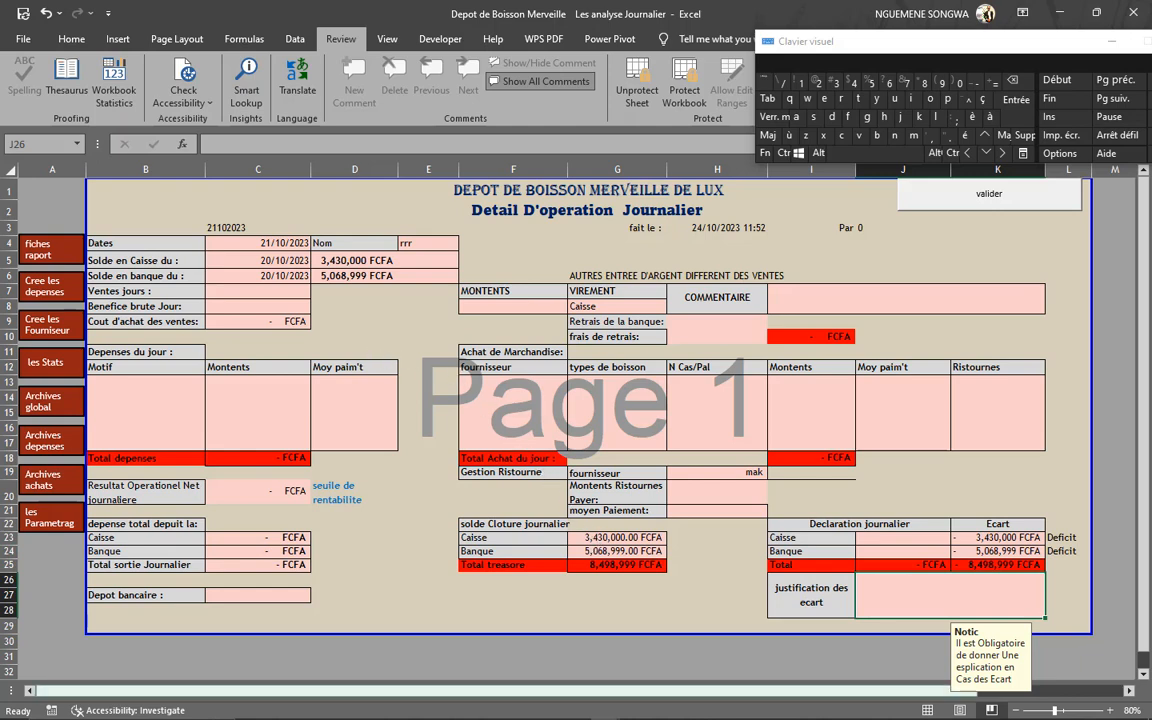
pyautogui.click(339, 708)
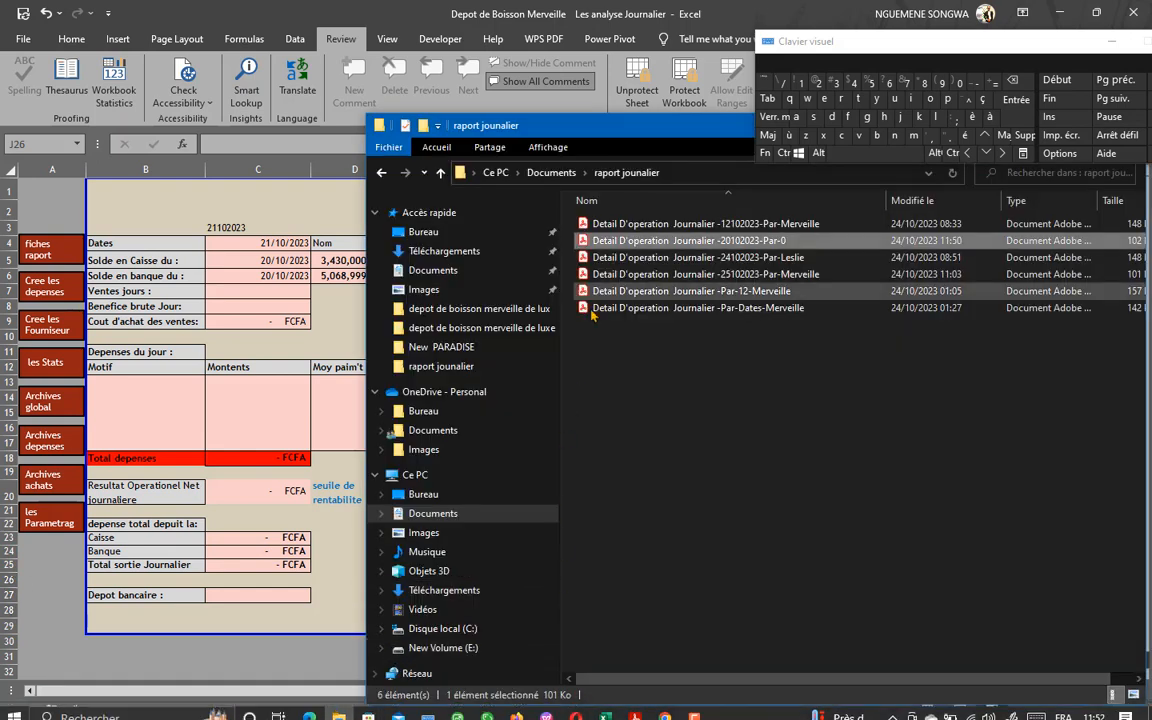
pyautogui.click(340, 331)
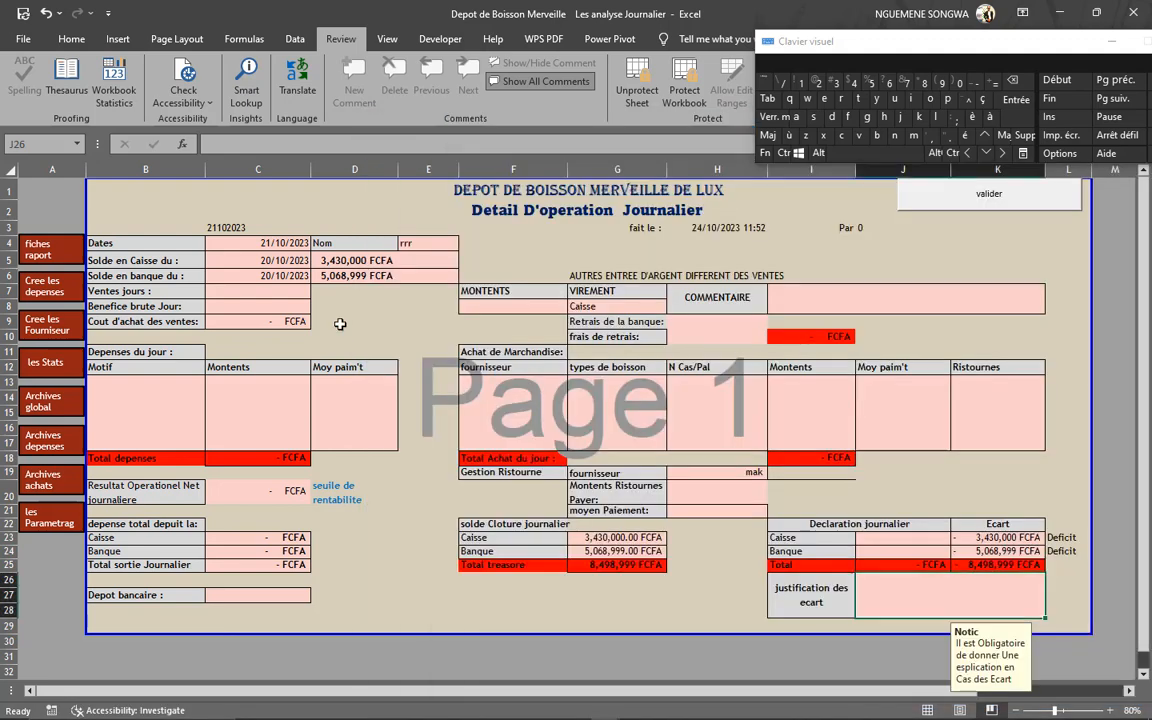